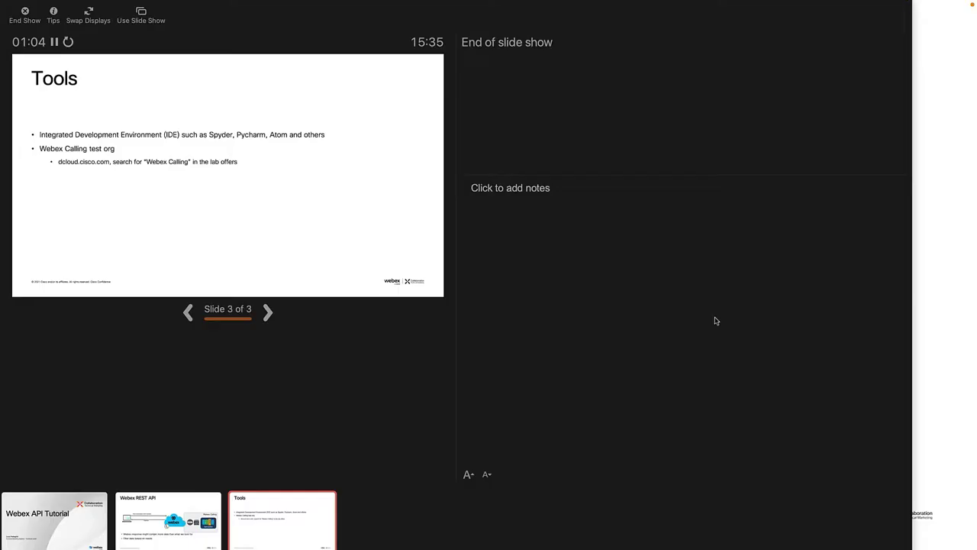
Exit the Webex API slide show and return to PowerPoint's editing view.
key("Escape")
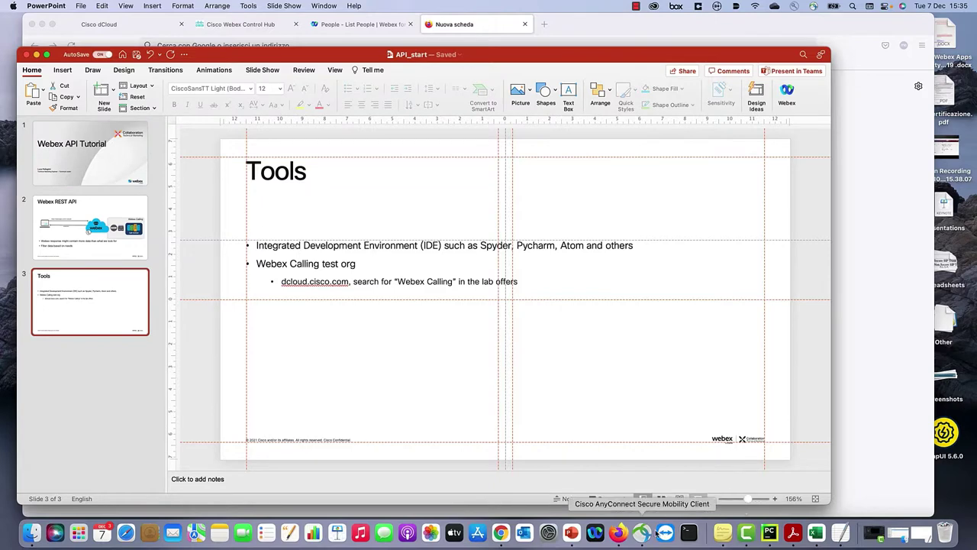
In the Firefox dCloud tab, search the content catalog for webex calling.
left_click(623, 532)
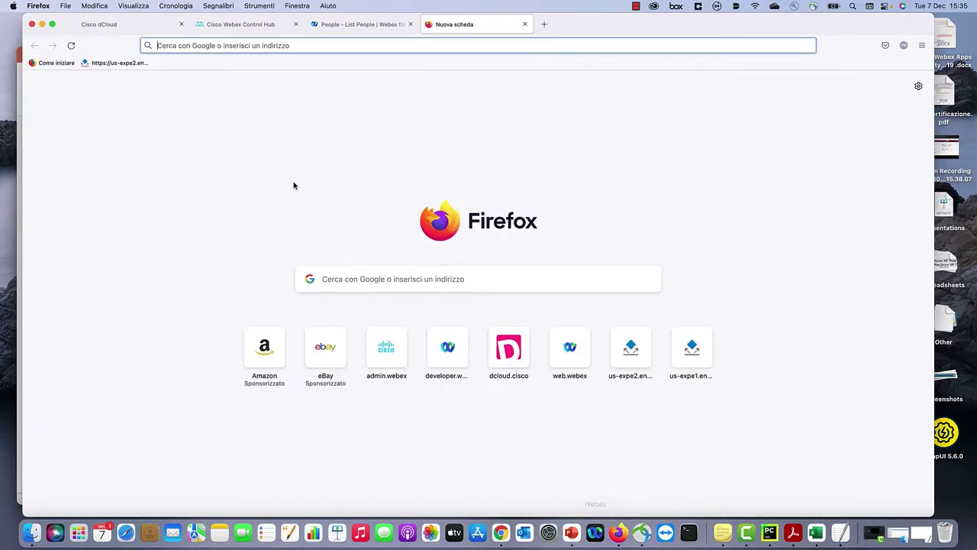
left_click(99, 24)
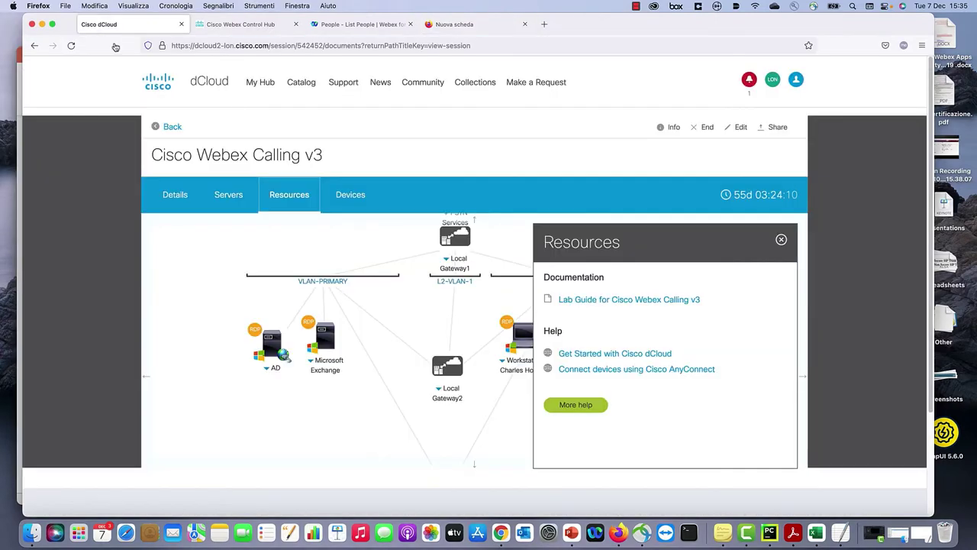
left_click(222, 84)
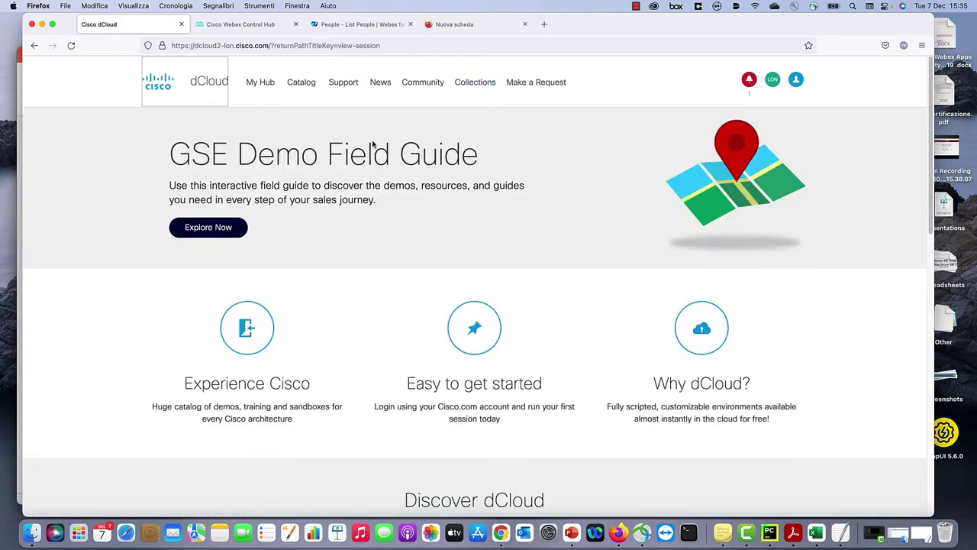
left_click(309, 86)
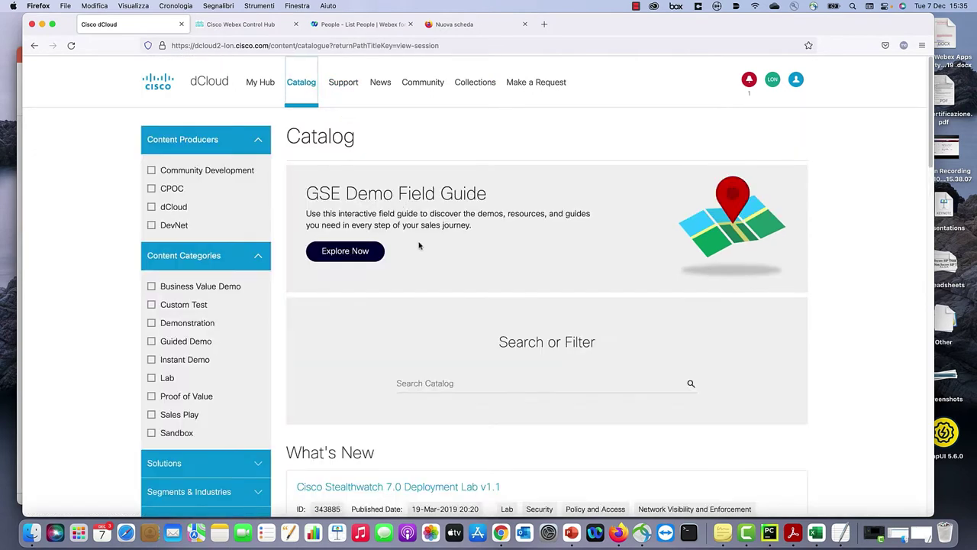
left_click(484, 381)
type("we")
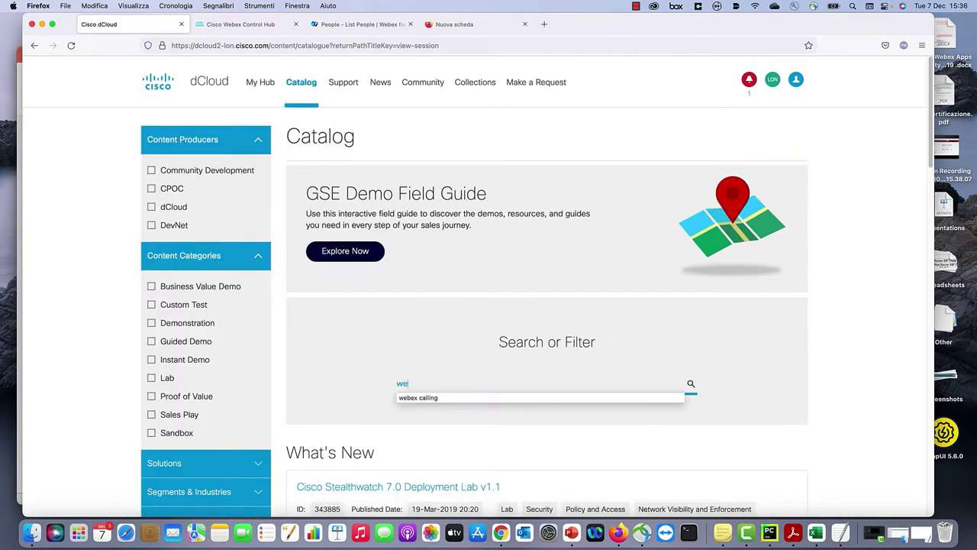
type("becalling")
key("Return")
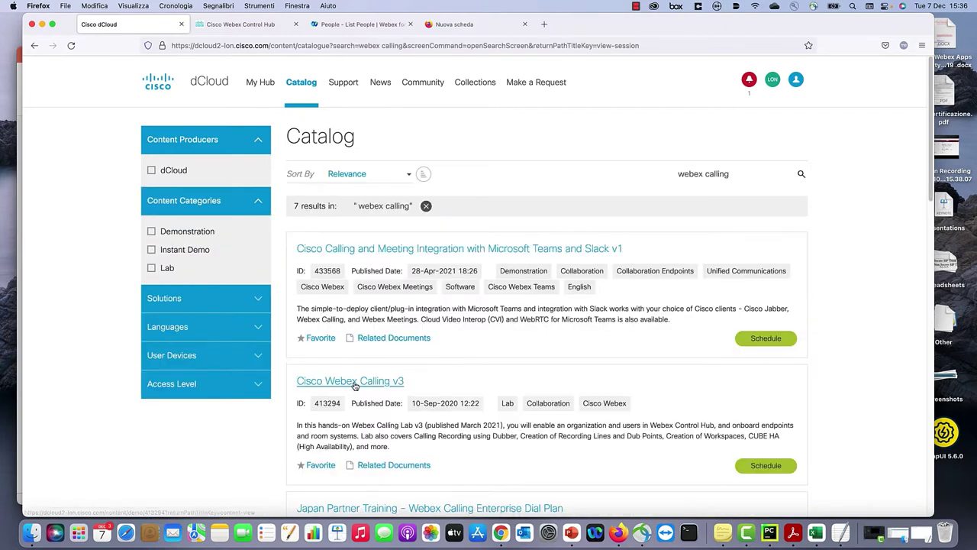
From My Hub, open the running Cisco Webex Calling v3 session's Resources panel.
left_click(355, 381)
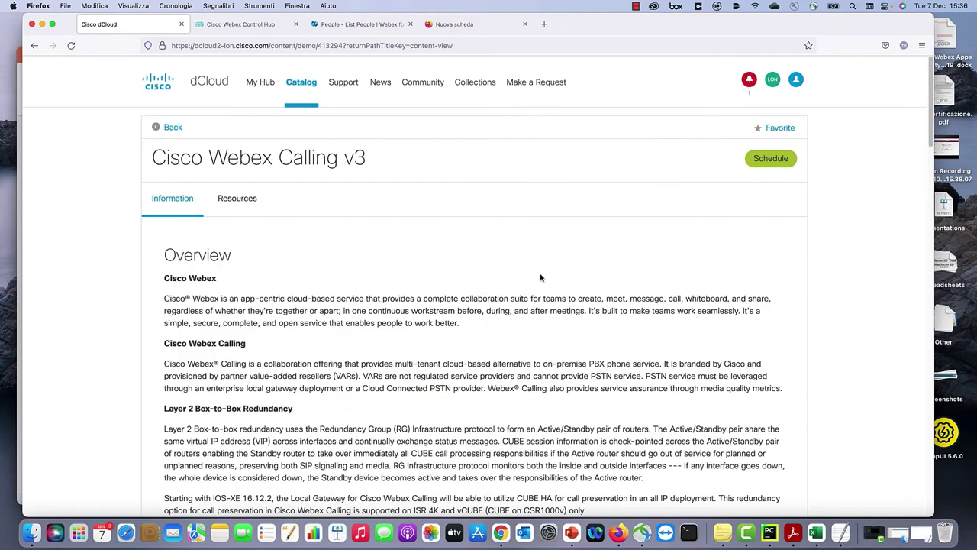
left_click(261, 82)
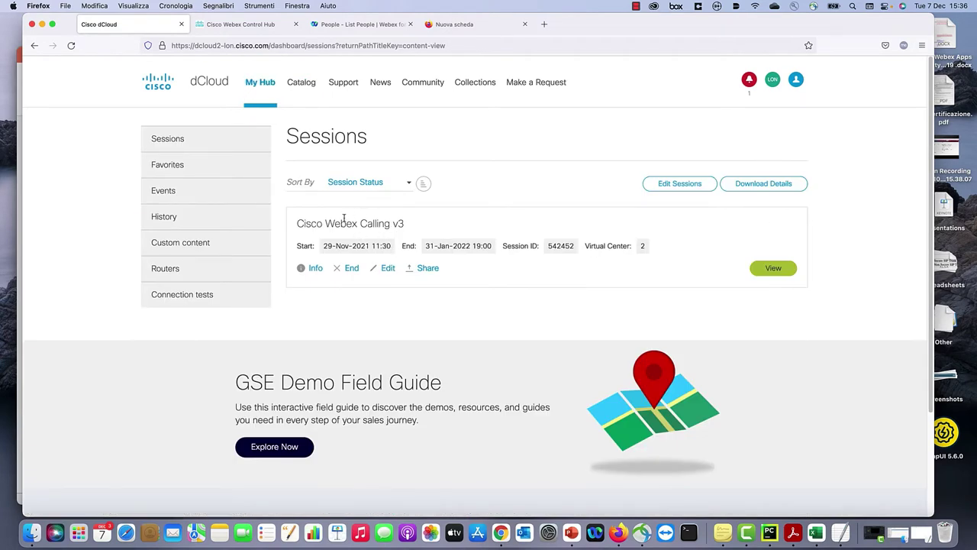
left_click(774, 268)
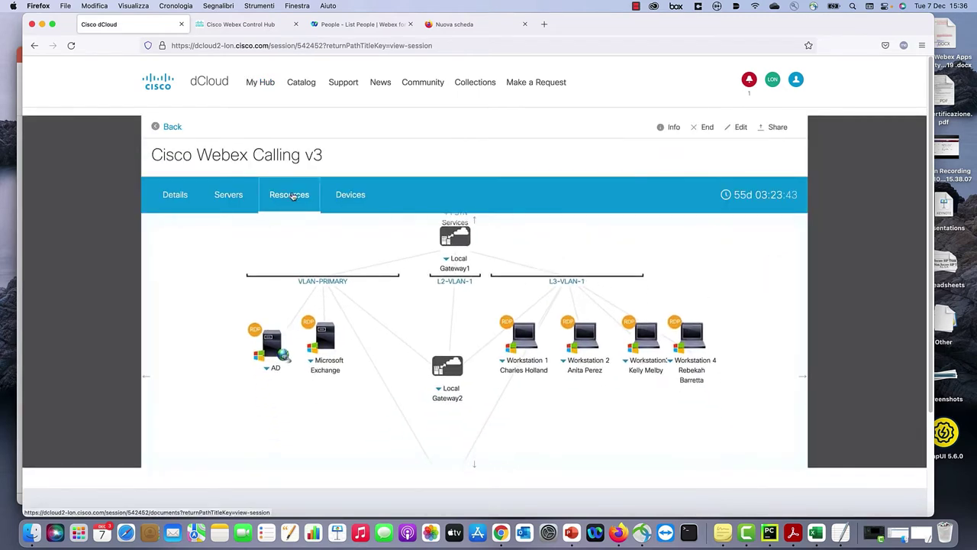
left_click(292, 196)
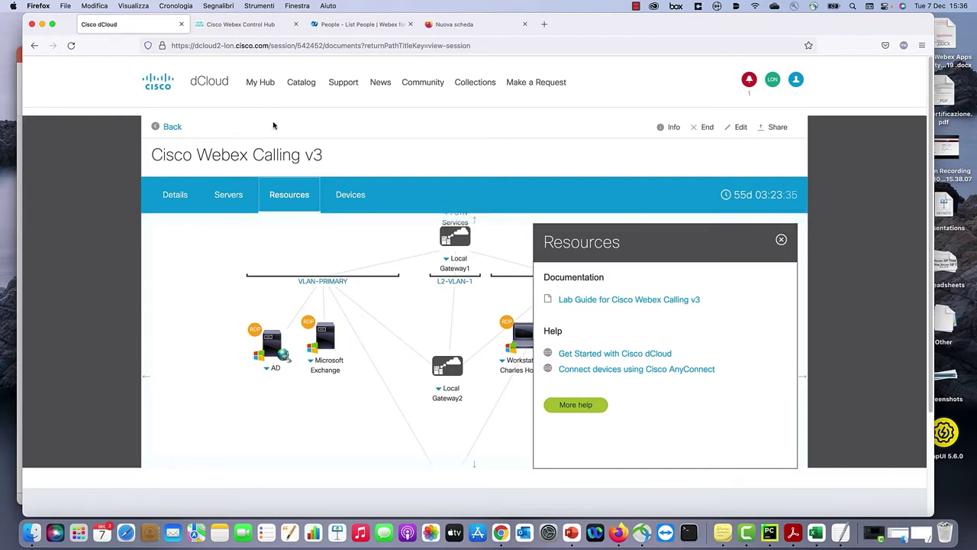
Switch to the Control Hub Users page listing the eight active users and emails.
left_click(236, 27)
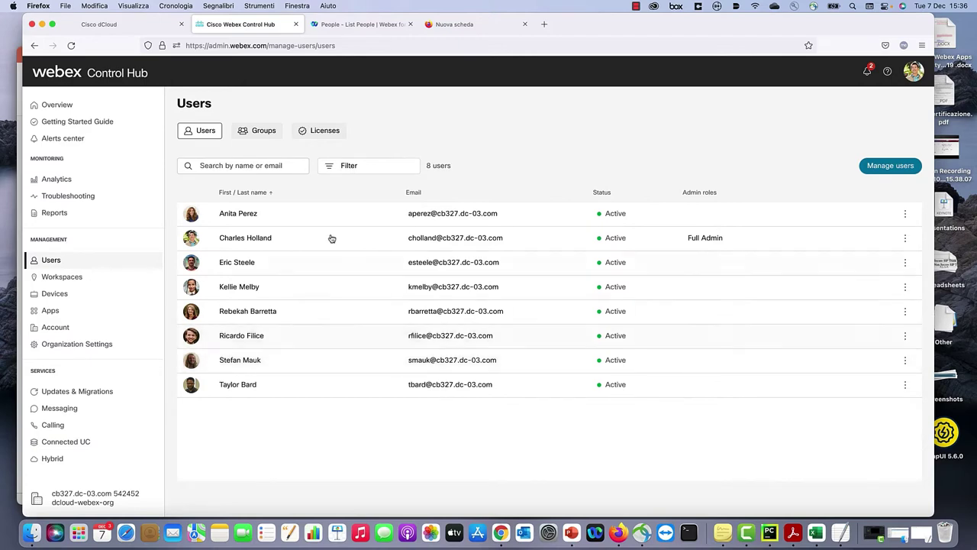
Go to the developer Documentation and open the People API reference with its six endpoints.
left_click(359, 24)
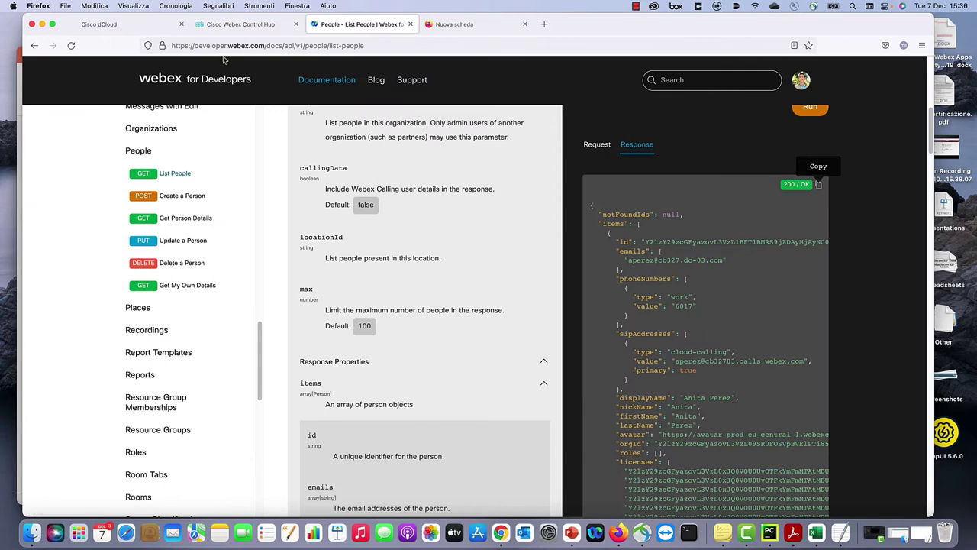
left_click(308, 84)
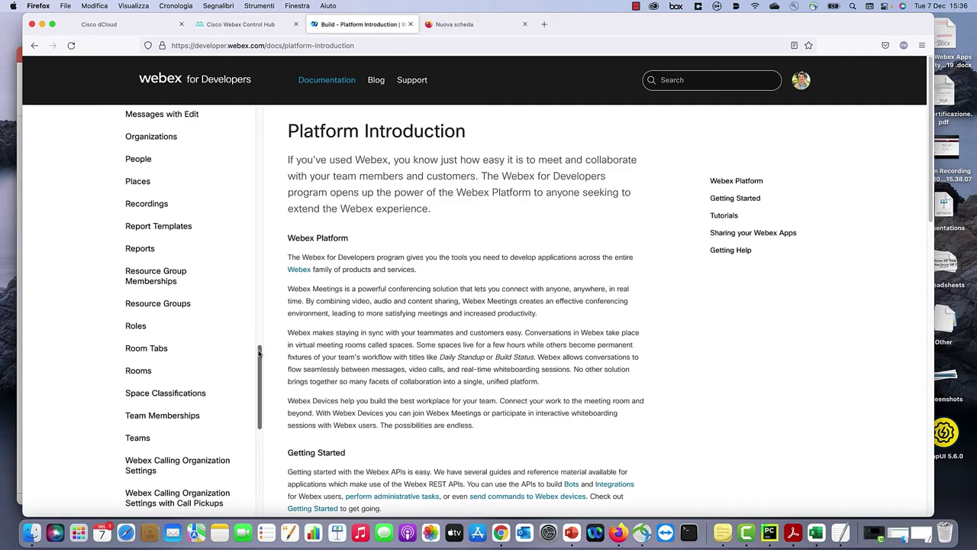
left_click_drag(259, 353, 259, 336)
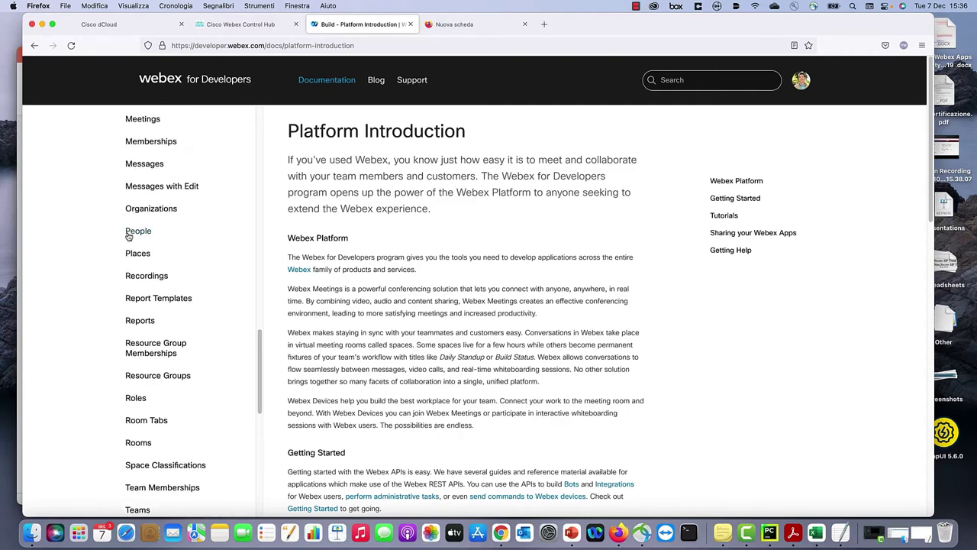
left_click(138, 230)
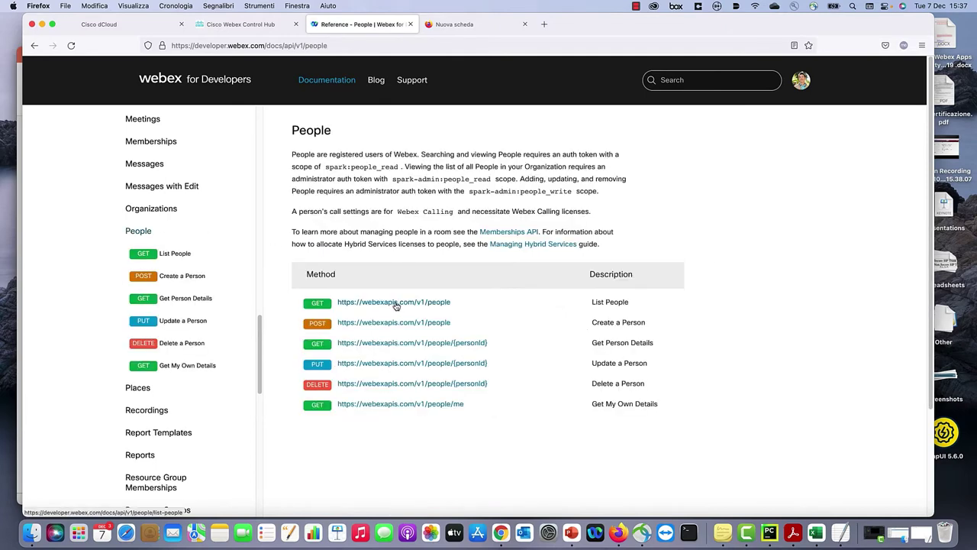
Run List People, check the request URL and 200 OK response, and copy the JSON.
left_click(396, 303)
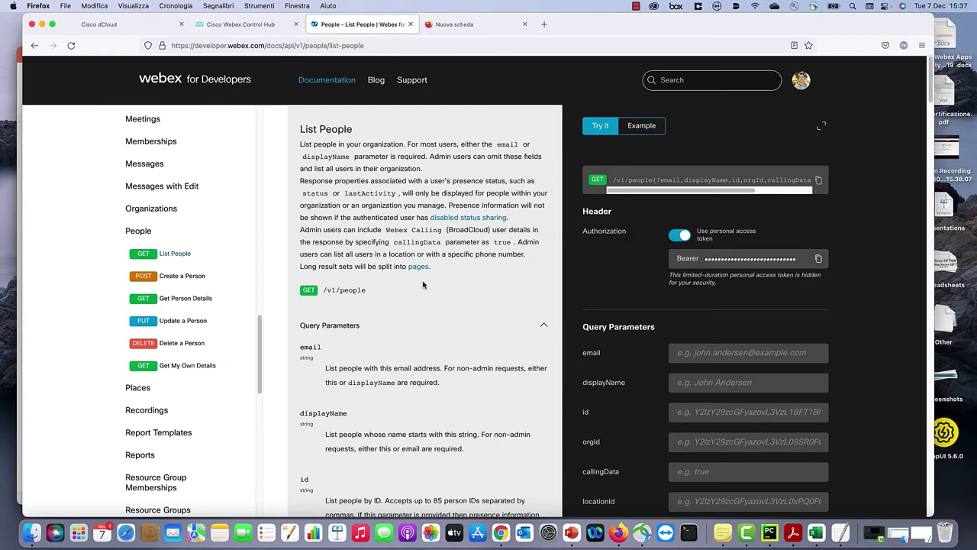
scroll(424, 285, "down", 2)
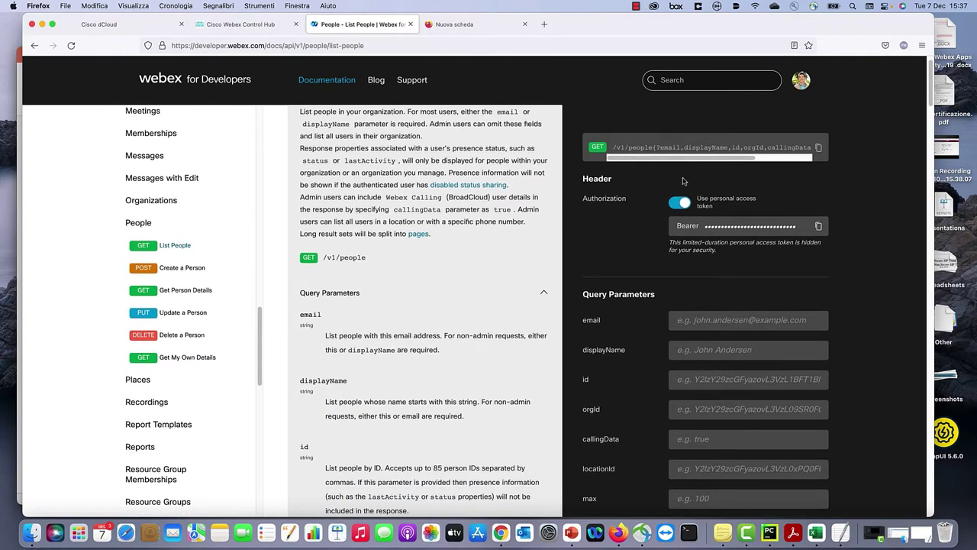
scroll(626, 235, "up", 1)
scroll(626, 235, "down", 4)
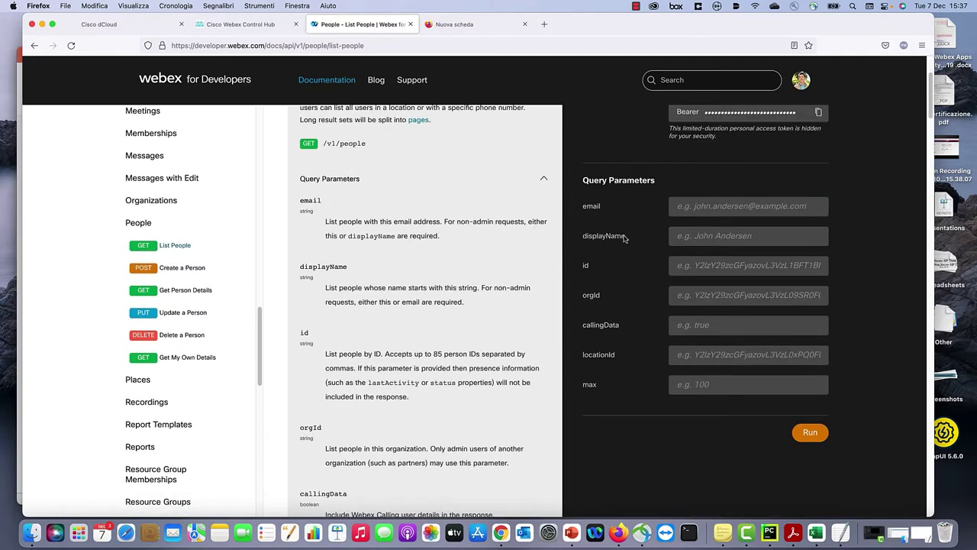
scroll(626, 238, "up", 2)
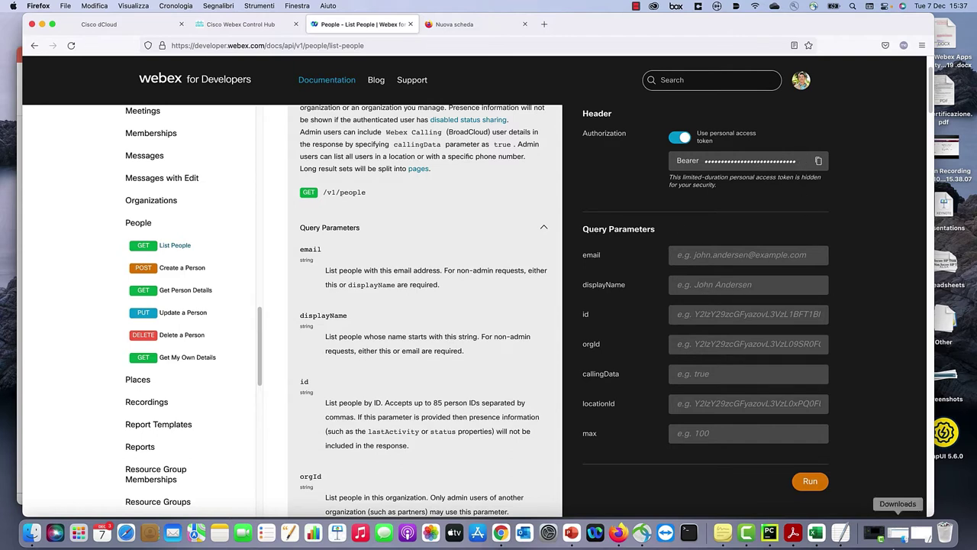
left_click(810, 481)
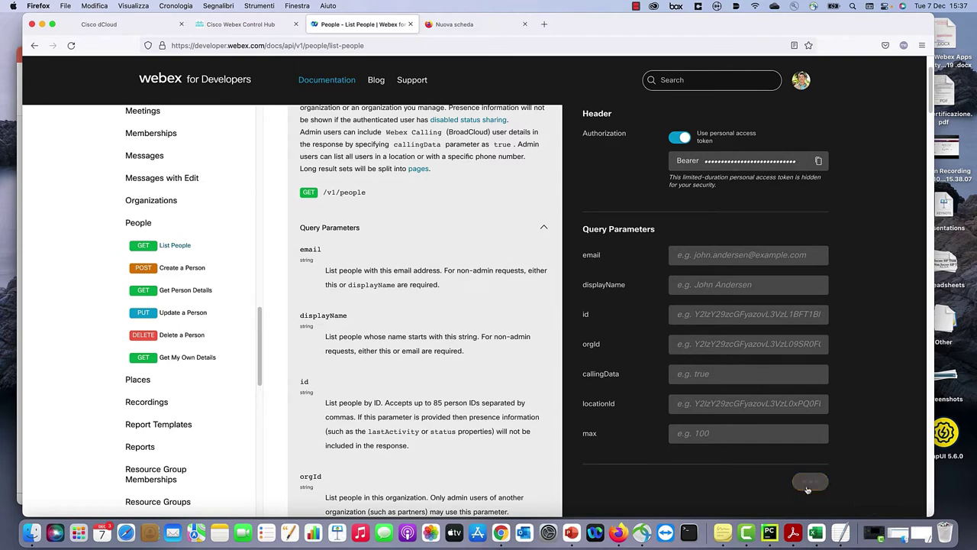
scroll(466, 378, "down", 1)
scroll(461, 272, "down", 1)
scroll(461, 272, "down", 2)
left_click(594, 451)
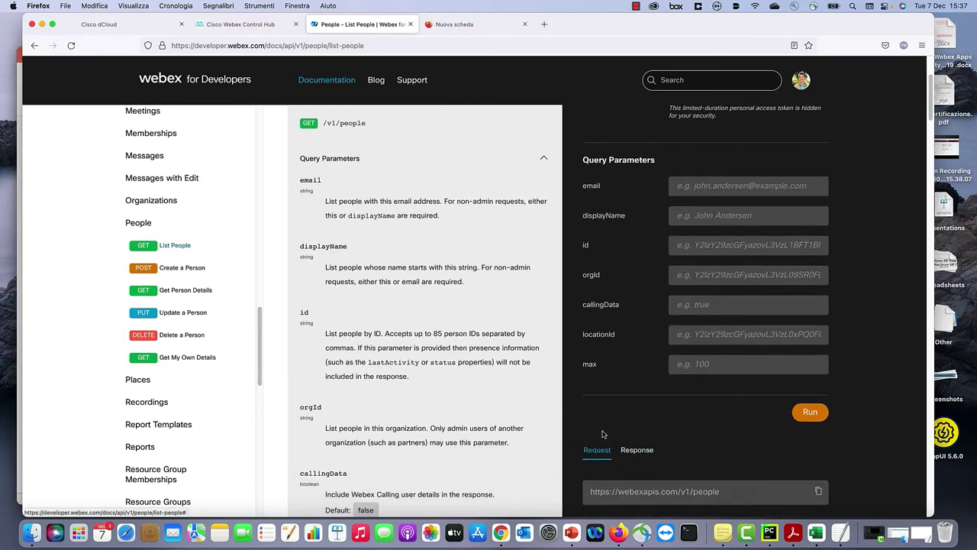
scroll(603, 433, "down", 2)
left_click_drag(590, 443, 757, 445)
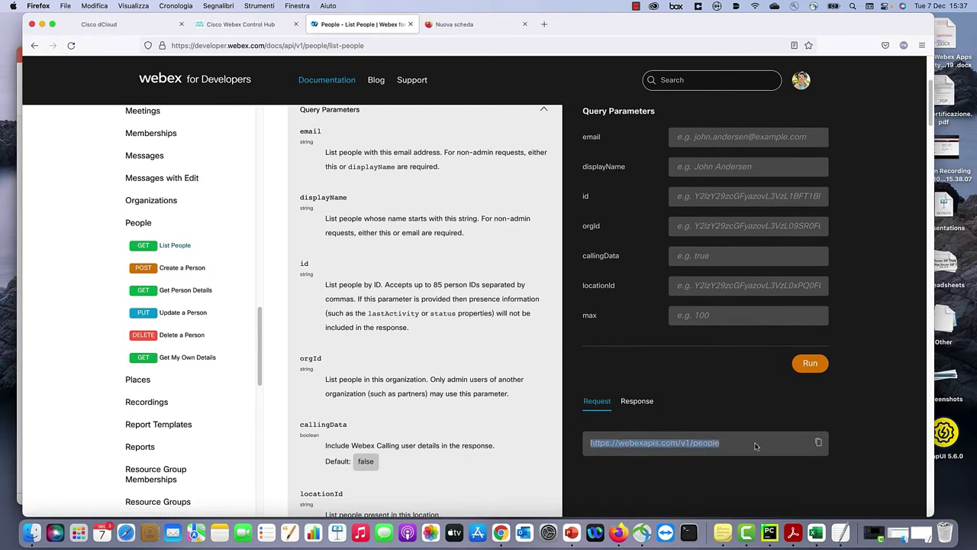
left_click(637, 401)
scroll(649, 413, "down", 3)
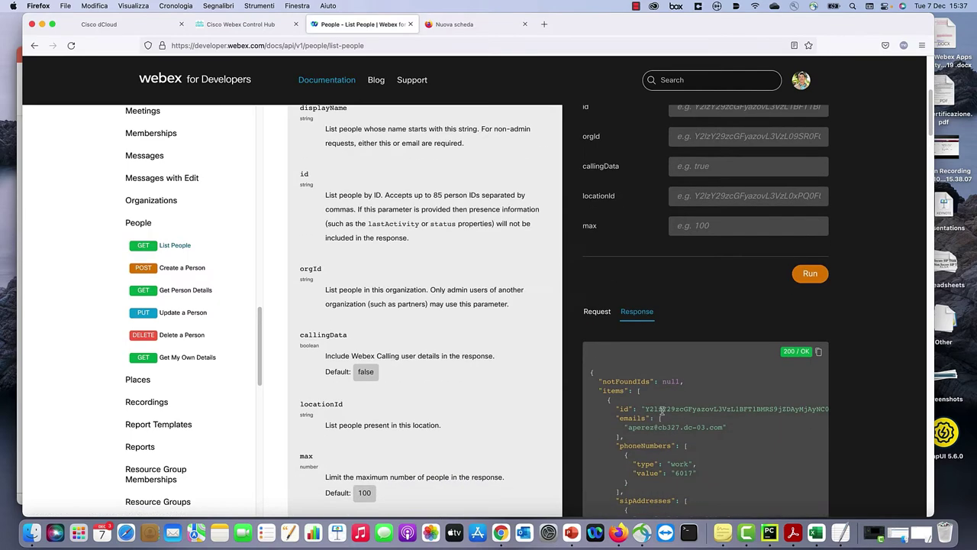
scroll(662, 413, "down", 3)
scroll(665, 409, "down", 3)
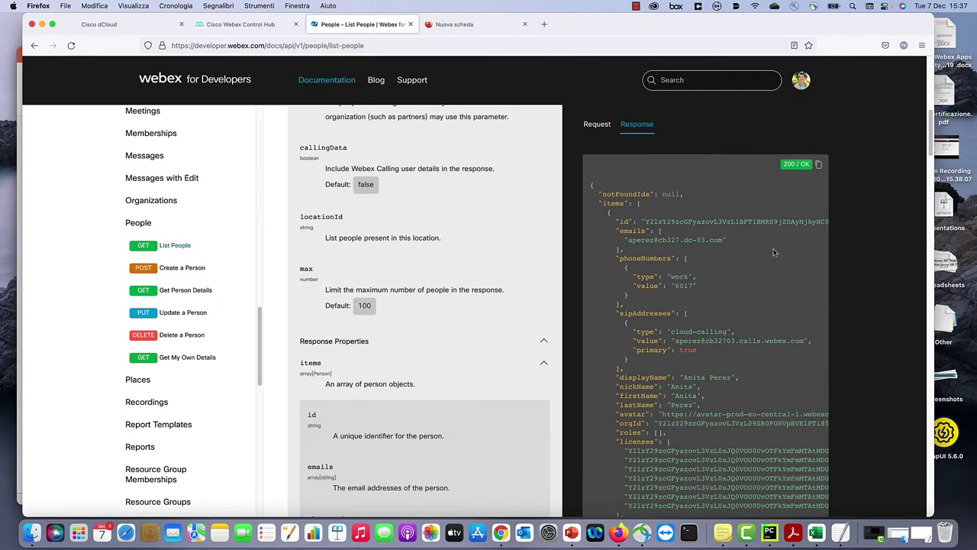
left_click(818, 164)
Open a blank TextEdit document, paste the JSON, then undo the paste.
left_click(838, 533)
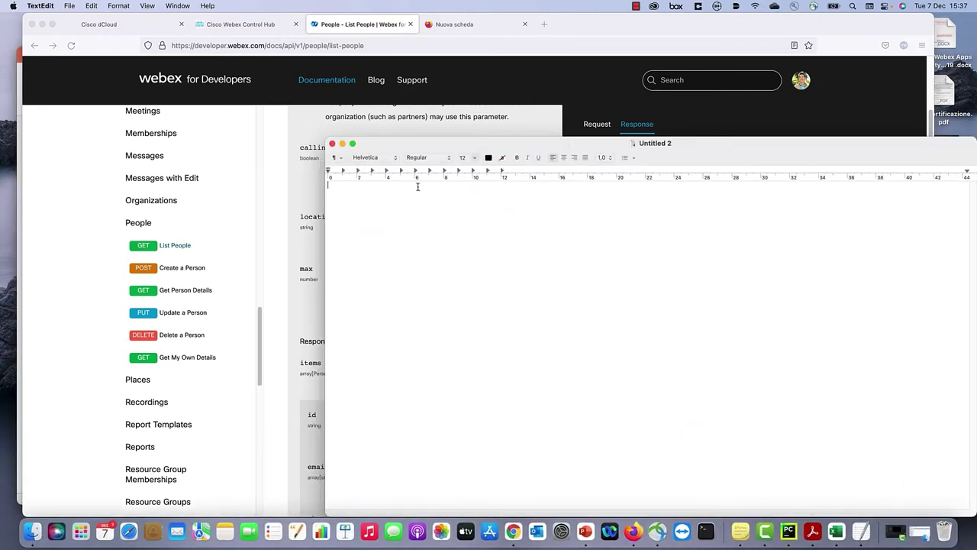
right_click(416, 200)
left_click(432, 225)
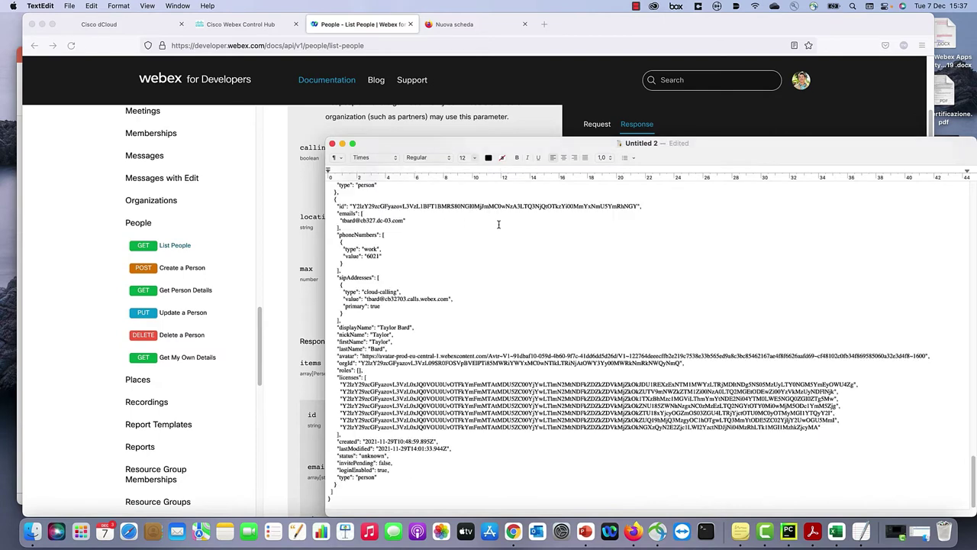
key("super+z")
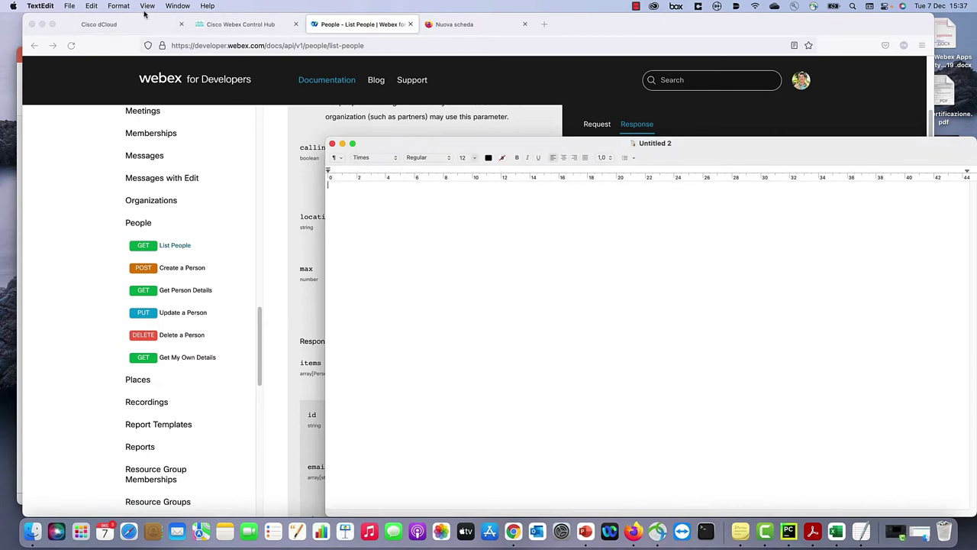
Make the document plain text, paste the people JSON, and name it response.
left_click(119, 6)
left_click(132, 49)
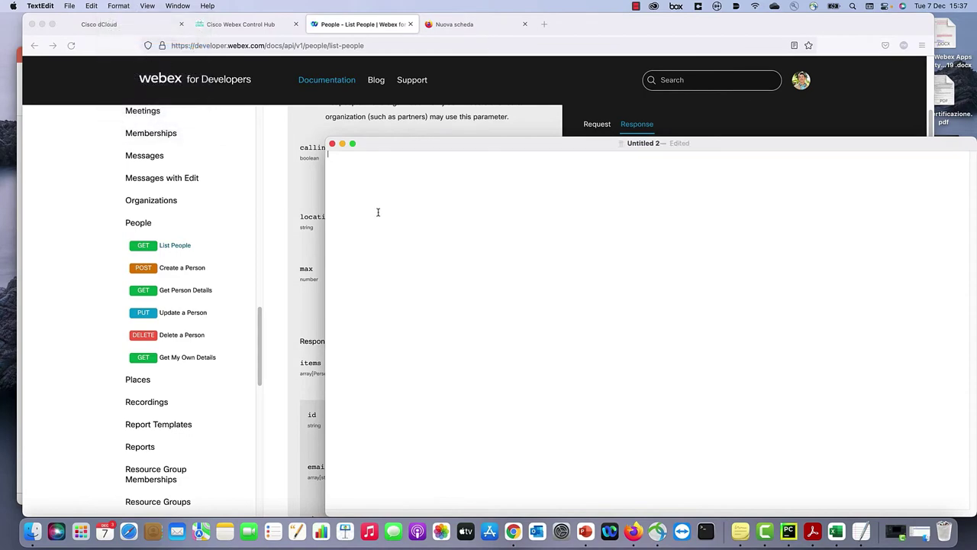
right_click(377, 172)
left_click(393, 198)
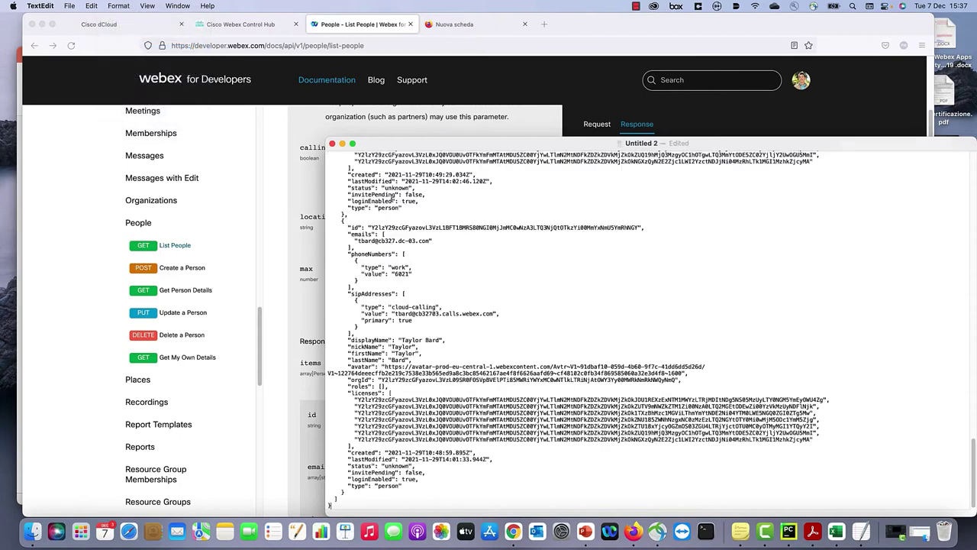
left_click(646, 146)
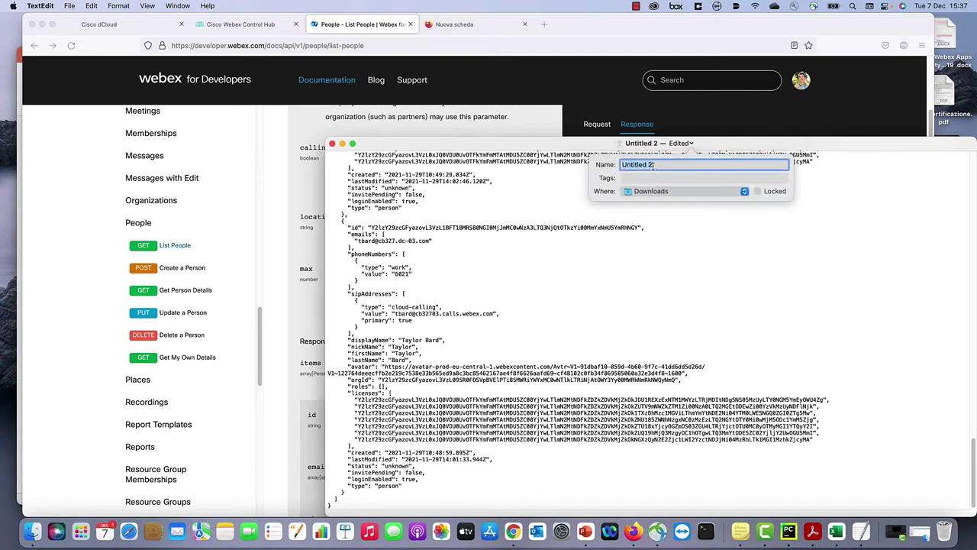
type("response")
key("Return")
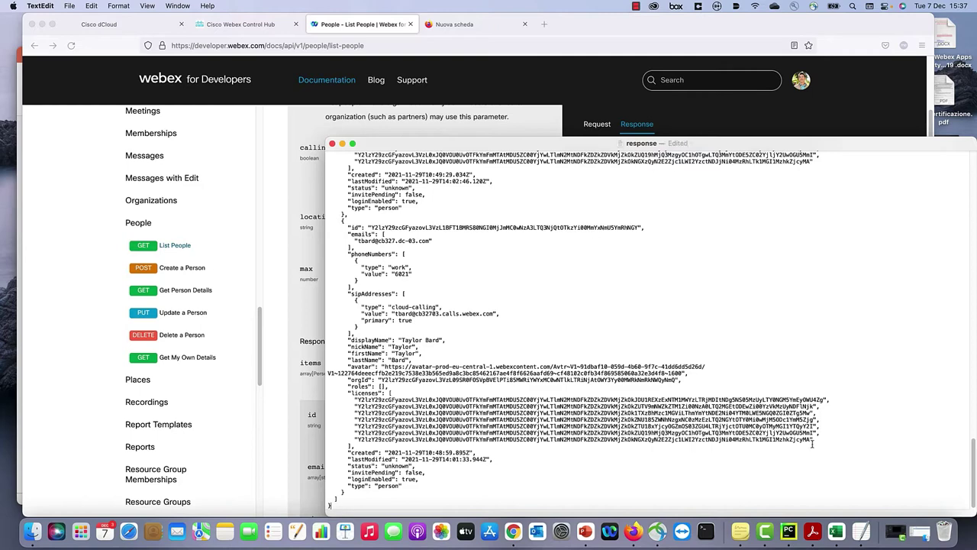
Rename response.txt in Downloads to response.json, confirming the .json extension.
left_click(914, 532)
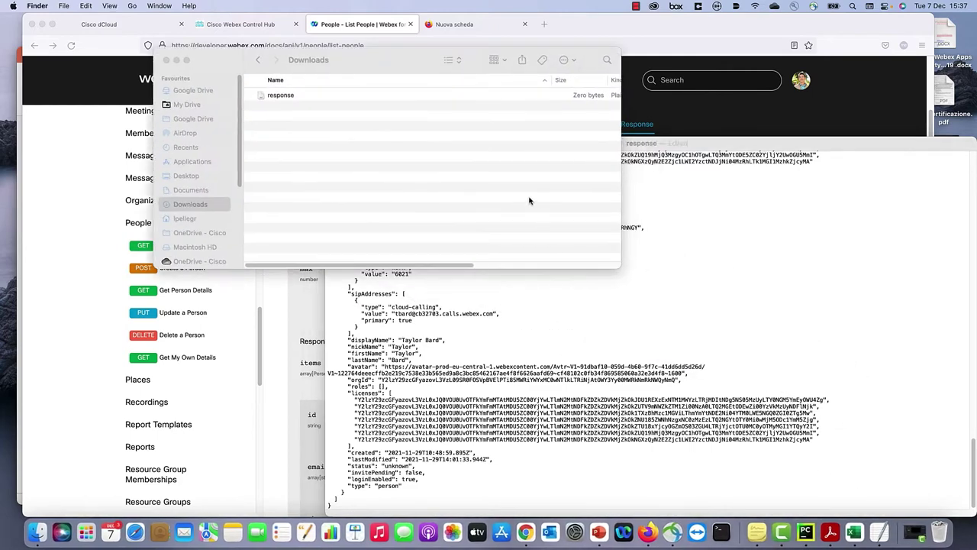
left_click(284, 96)
right_click(289, 97)
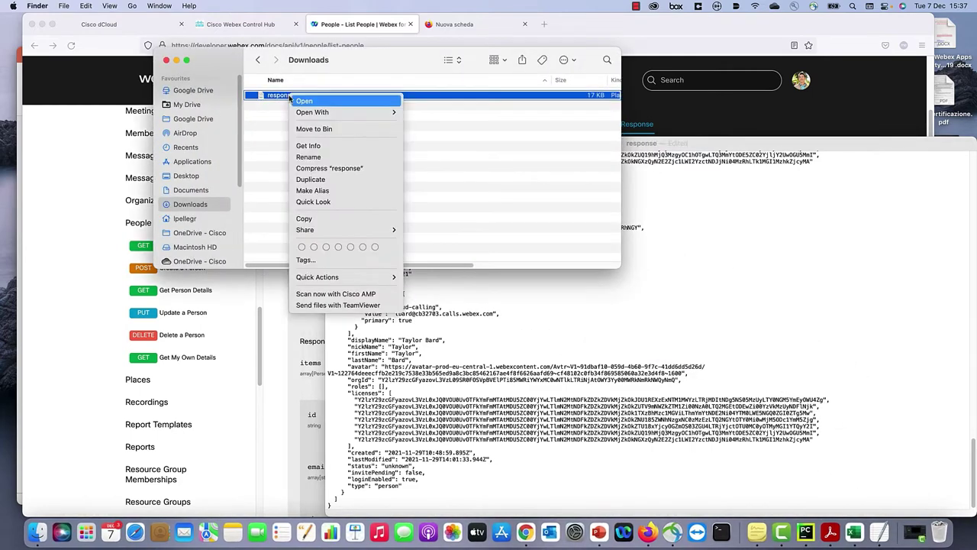
key("Escape")
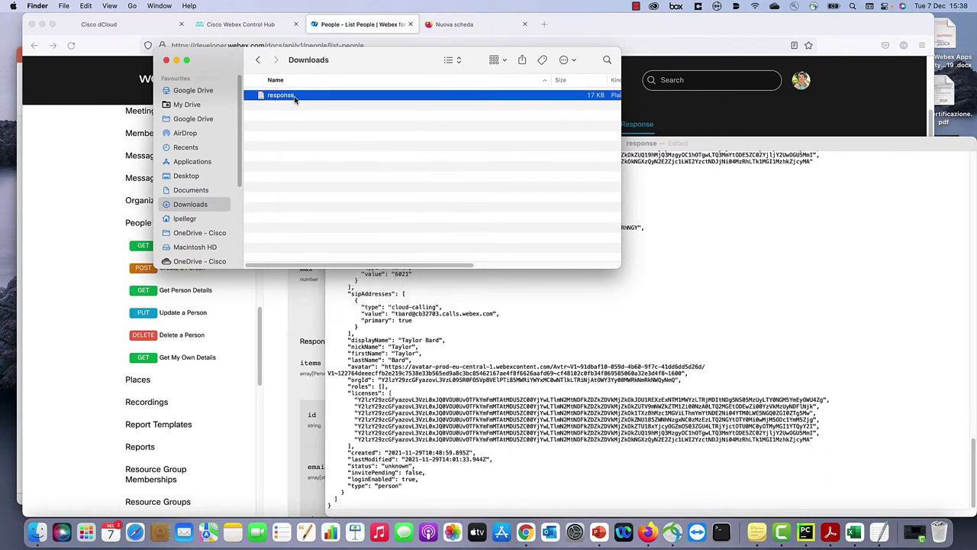
left_click(286, 96)
key("Right")
type(".json")
key("Return")
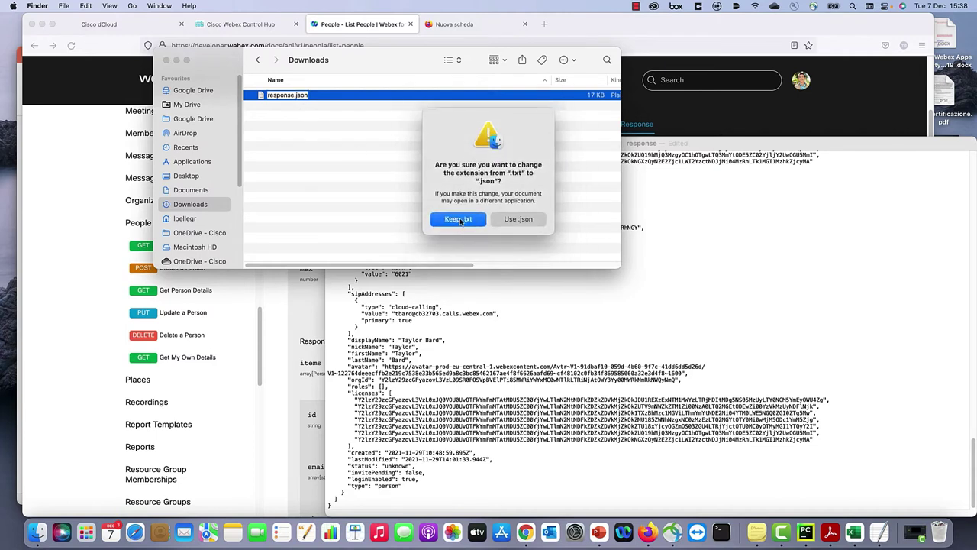
left_click(518, 219)
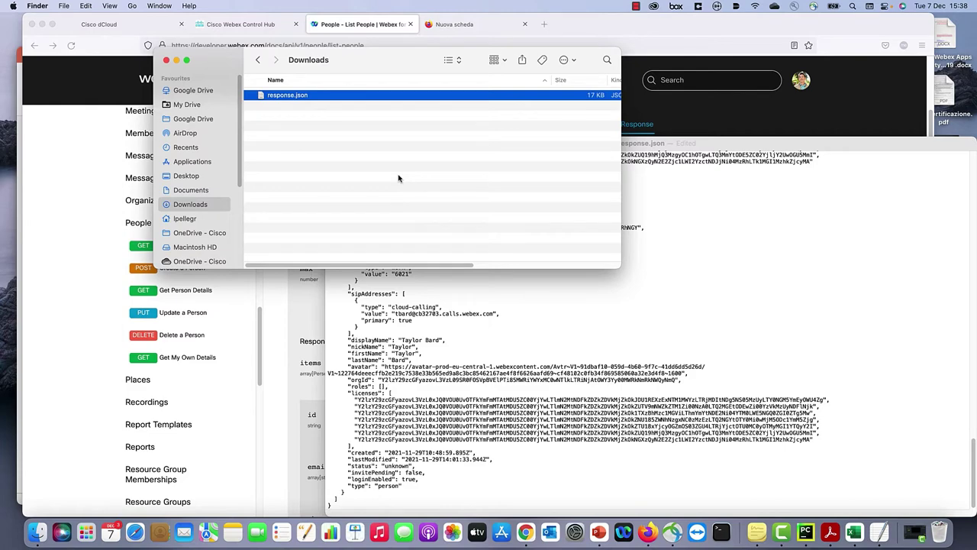
Open response.json in Firefox and collapse the JSON tree to top-level keys.
left_click(471, 24)
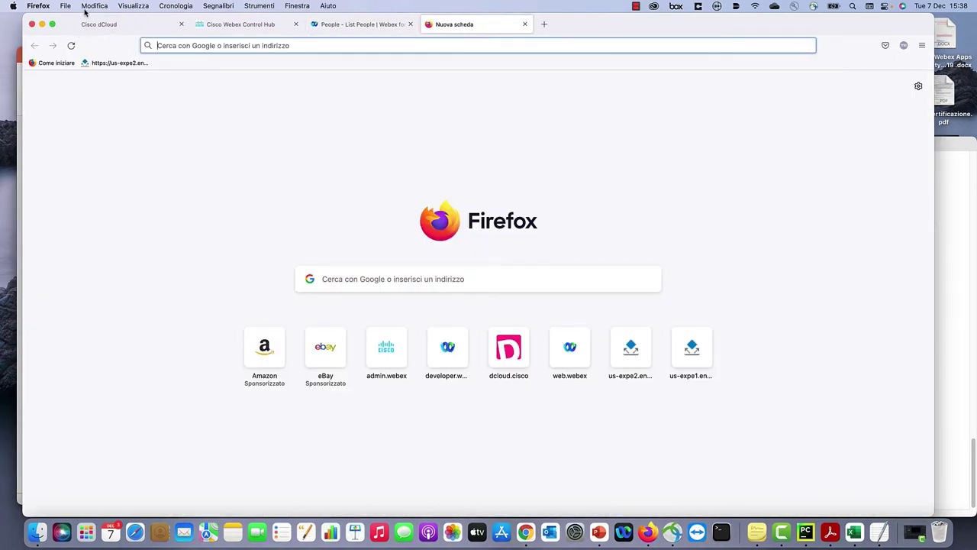
left_click(66, 7)
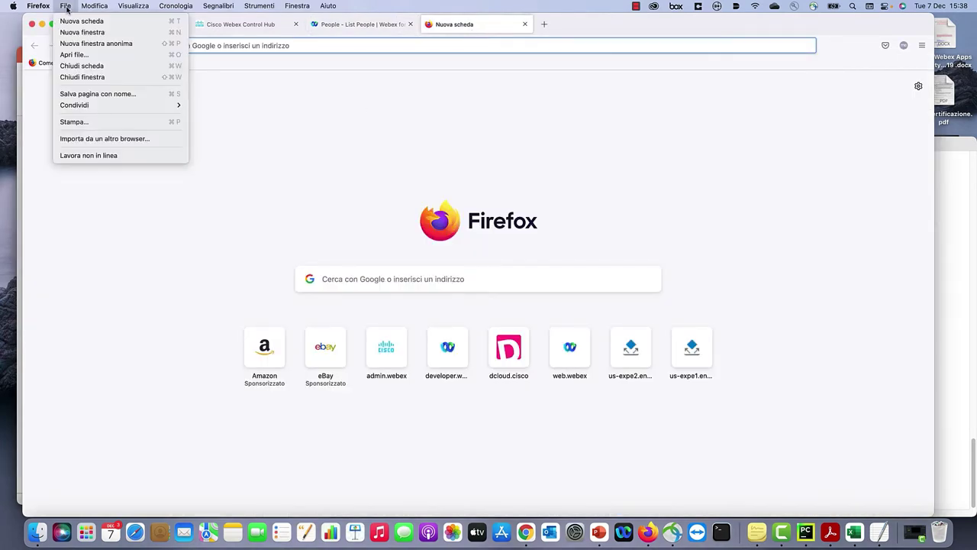
left_click(73, 54)
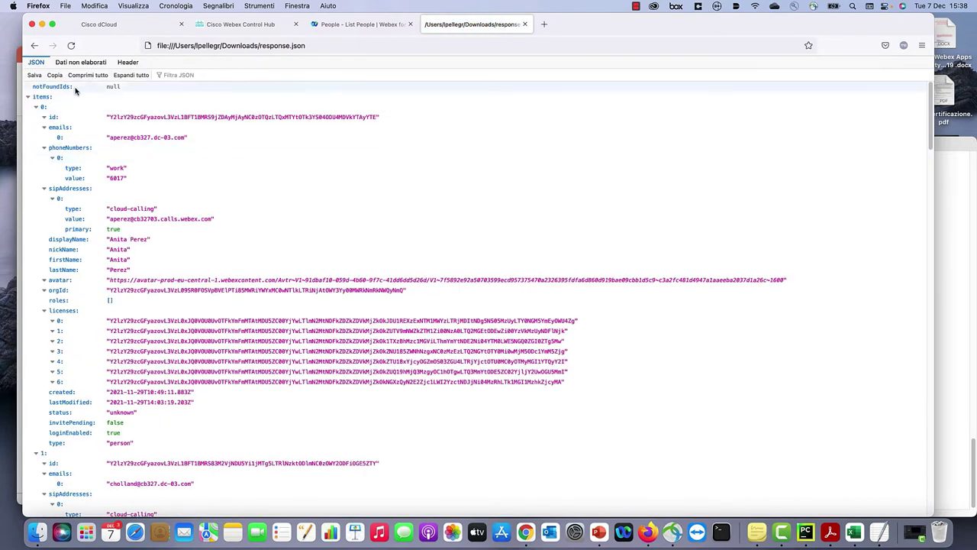
left_click(88, 75)
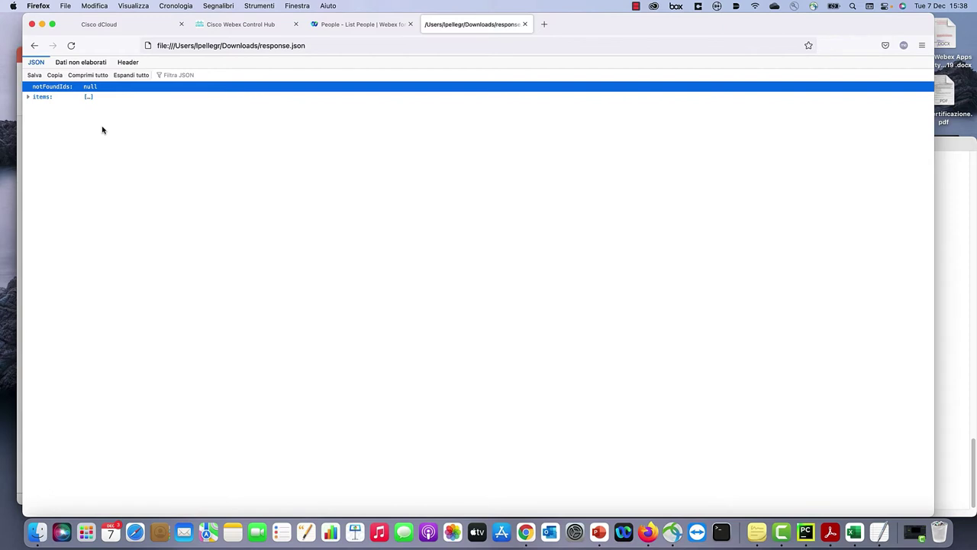
left_click(29, 97)
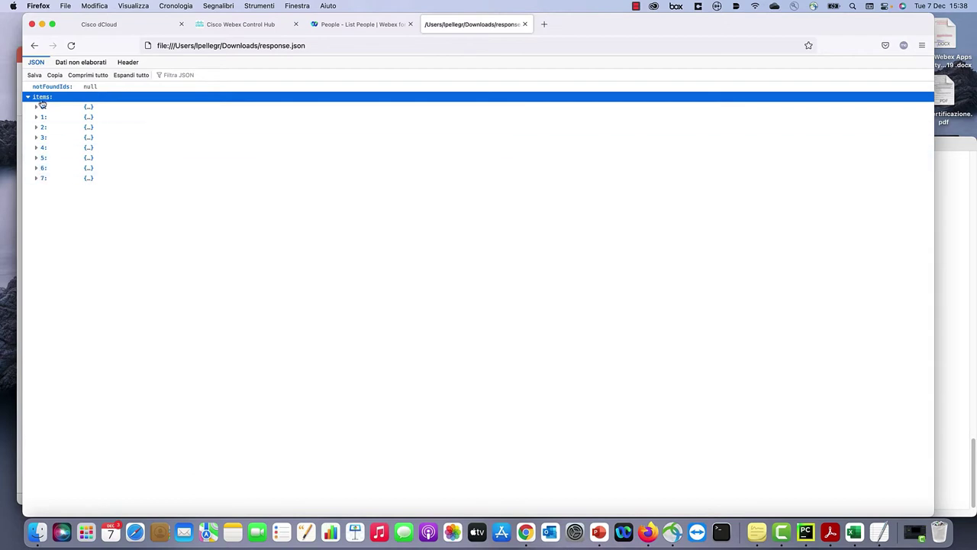
left_click(225, 29)
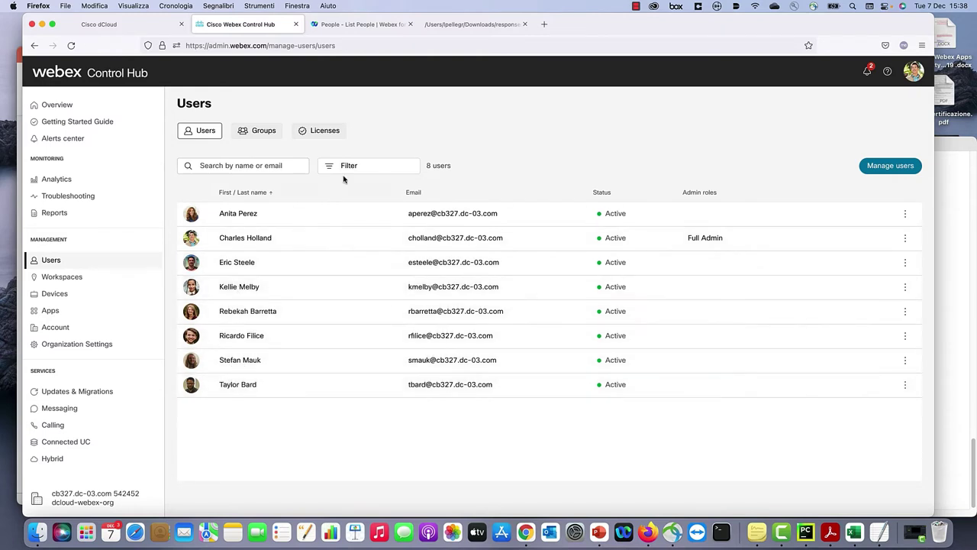
left_click(458, 24)
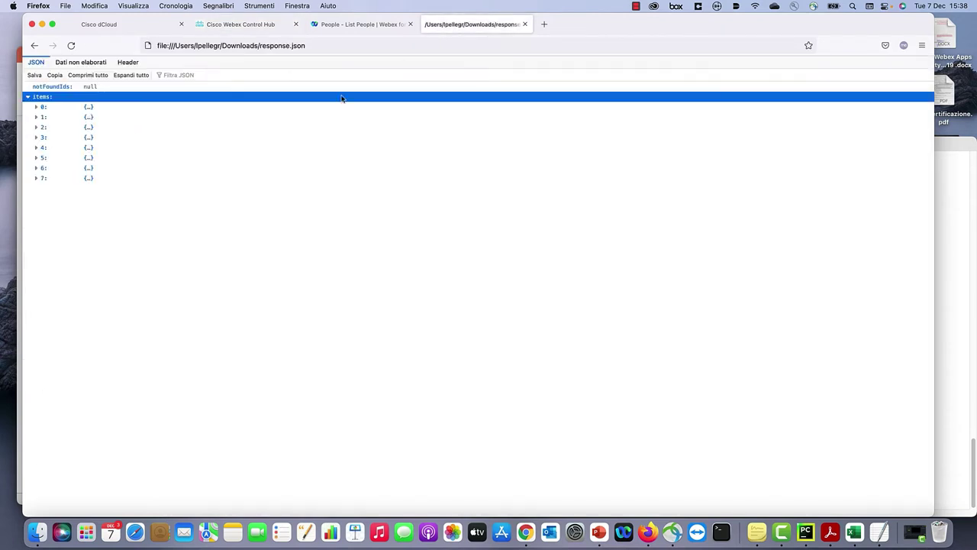
left_click(36, 108)
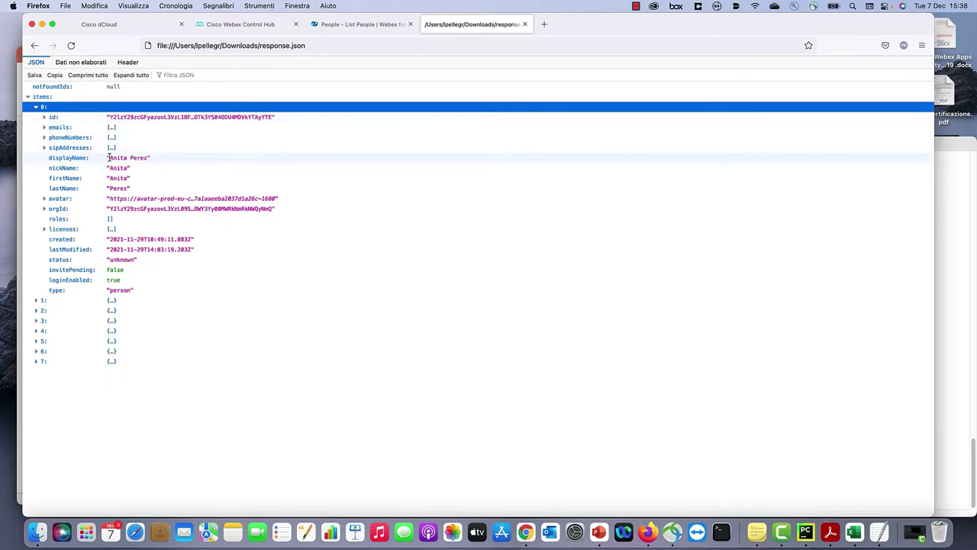
left_click_drag(109, 157, 146, 157)
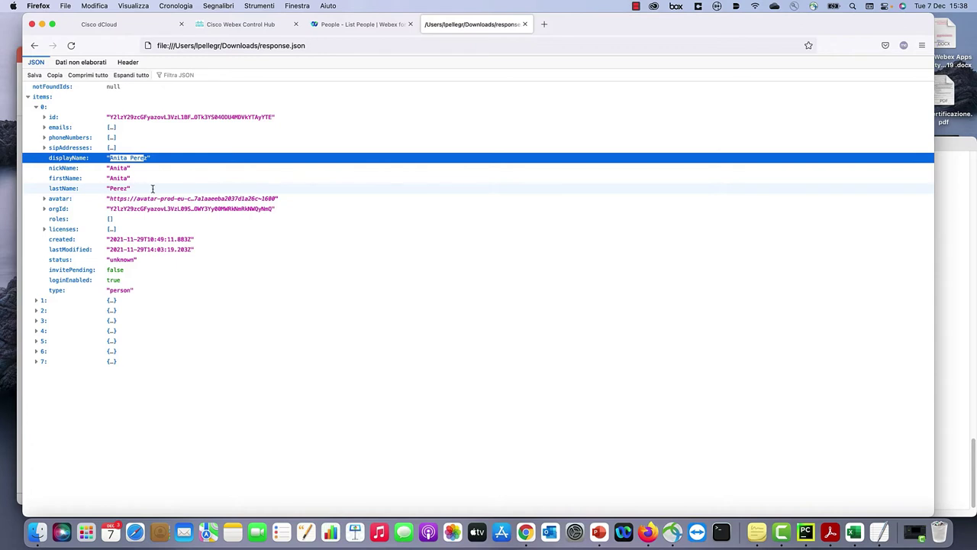
left_click(805, 532)
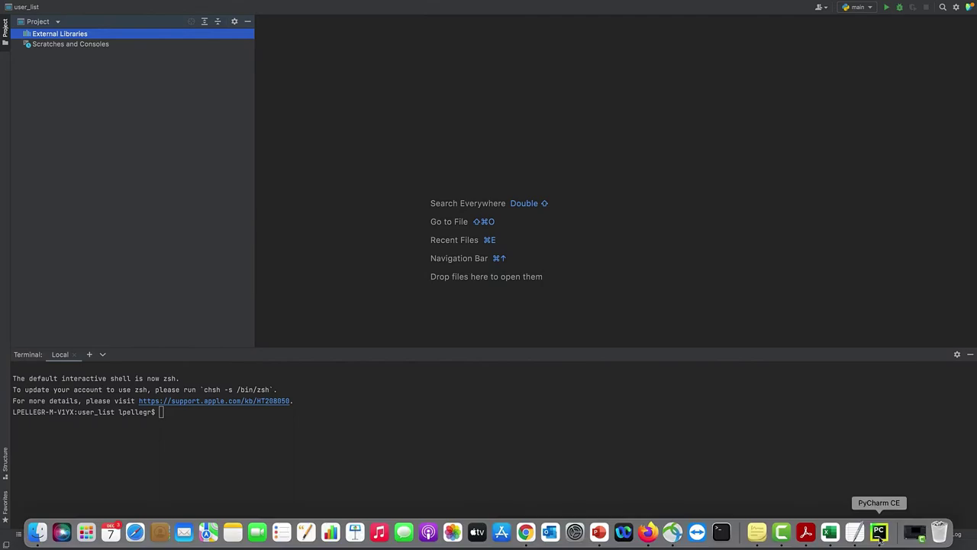
Create a new project named webex_users and open it in the current window.
left_click(878, 532)
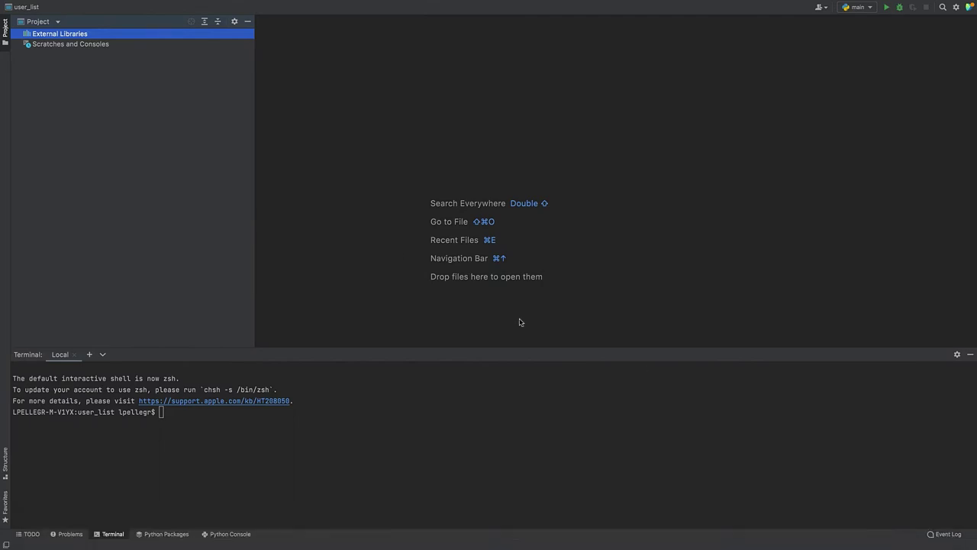
left_click(73, 6)
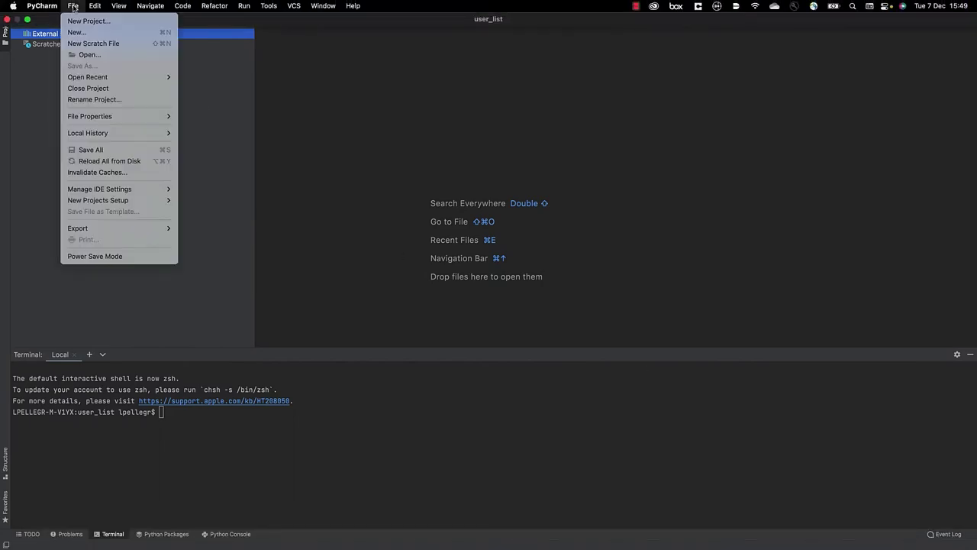
left_click(88, 21)
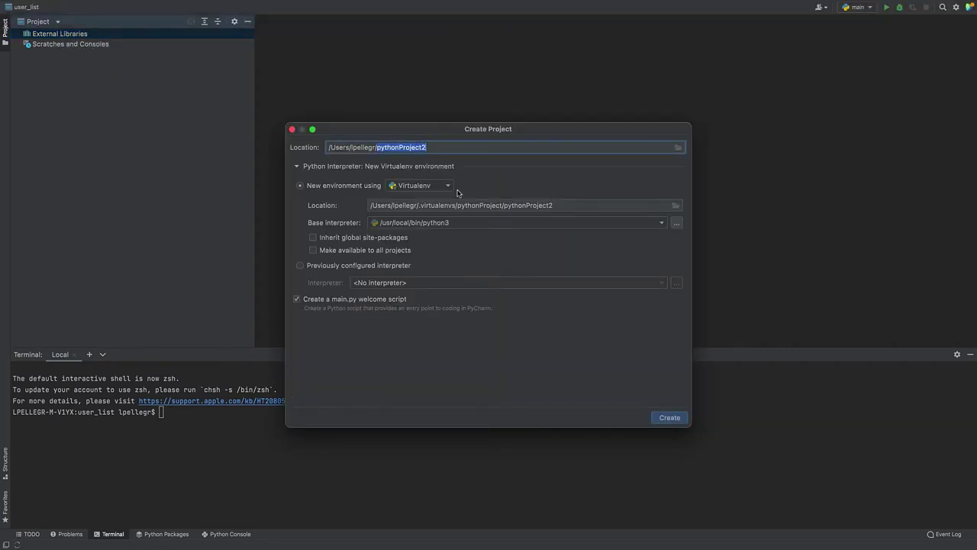
type("webex")
type("users")
left_click(669, 418)
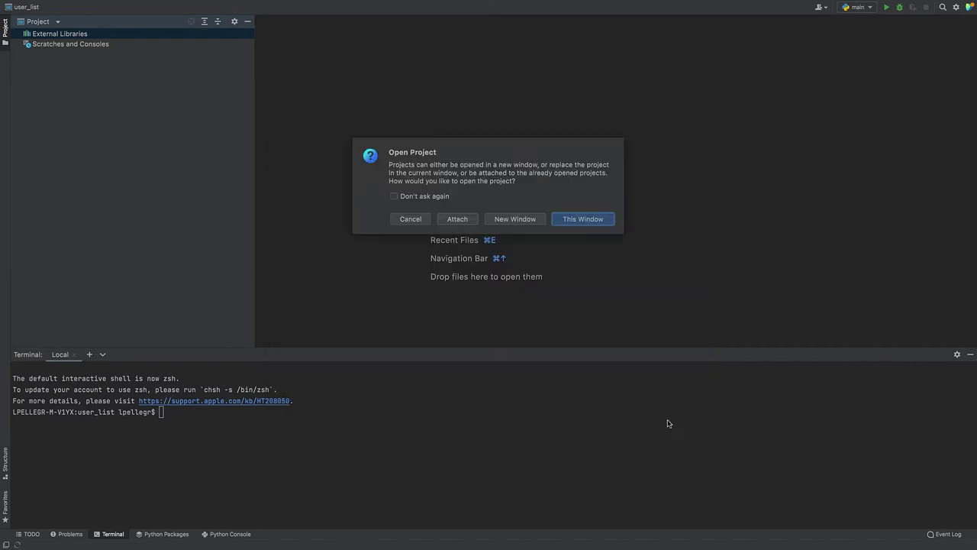
left_click(500, 221)
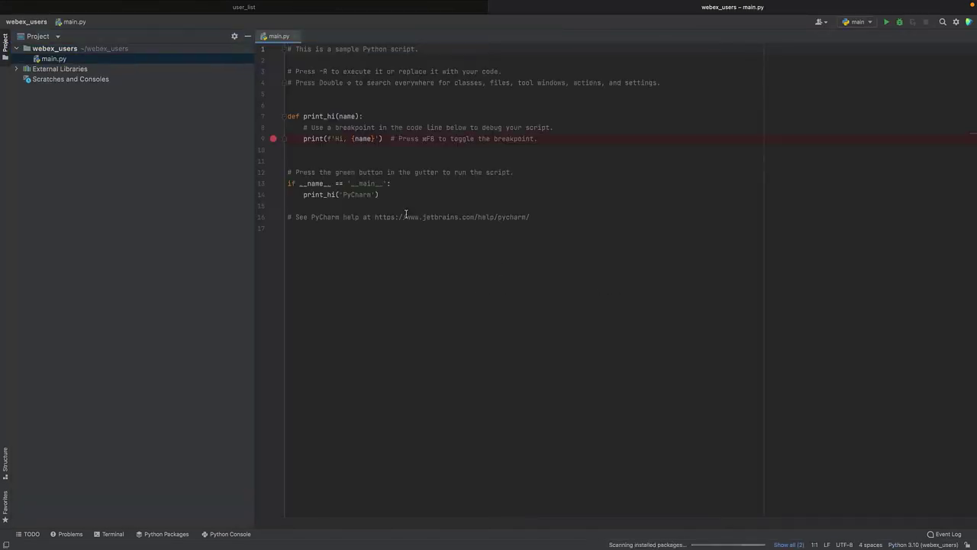
Select and delete all of main.py's sample code.
left_click_drag(557, 219, 261, 46)
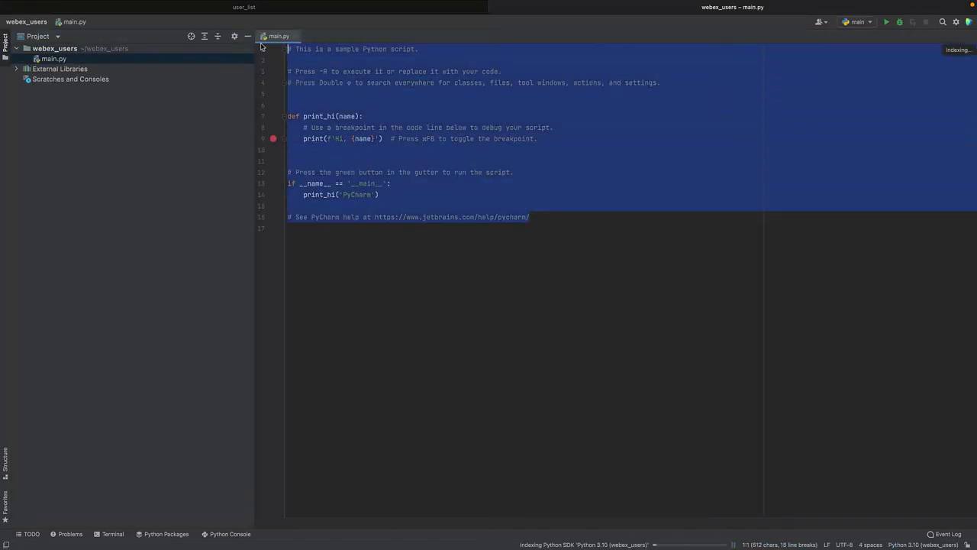
key("BackSpace")
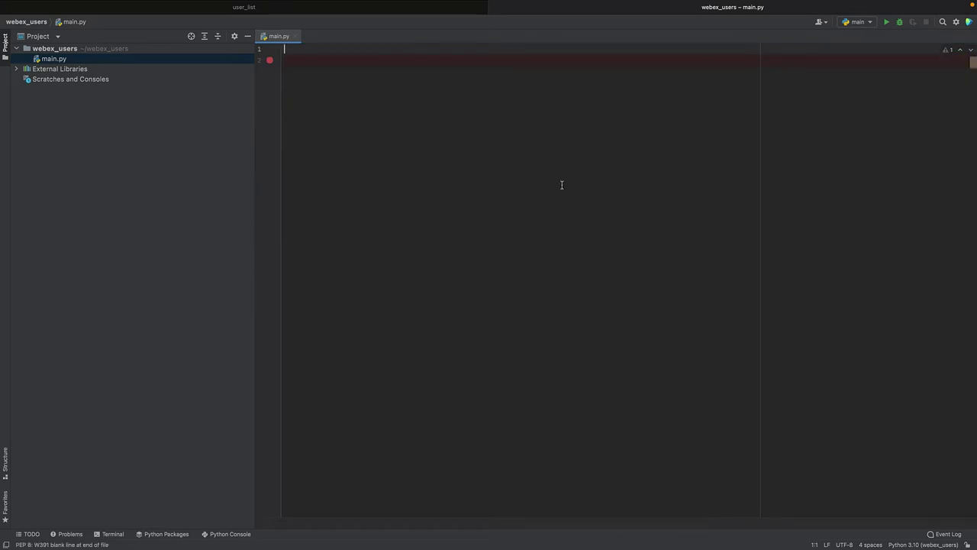
type("import requests")
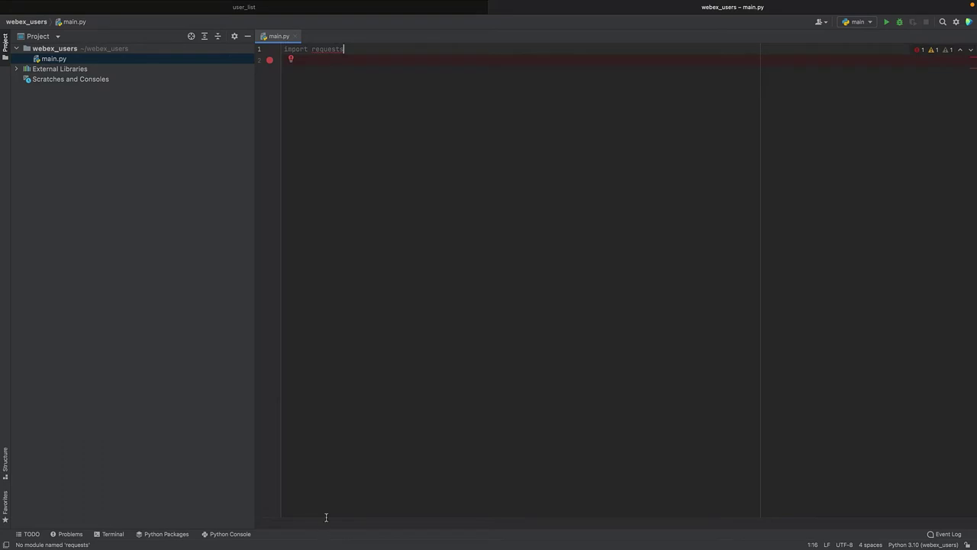
Install the requests package with pip in the Terminal, then add blank lines below the import.
left_click(113, 534)
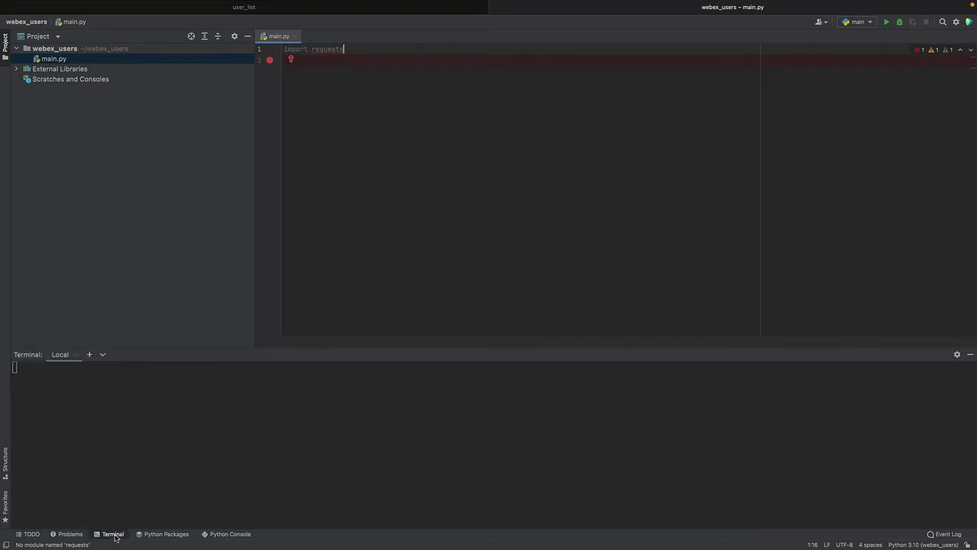
type("pip")
type(" install r")
type("equeests")
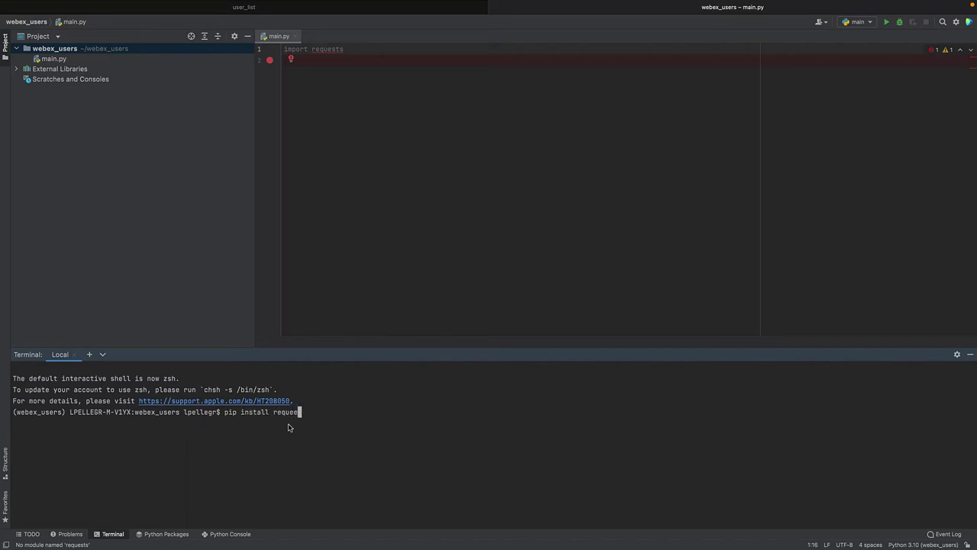
key("BackSpace")
key("BackSpace")
key("BackSpace")
type("ests")
key("Return")
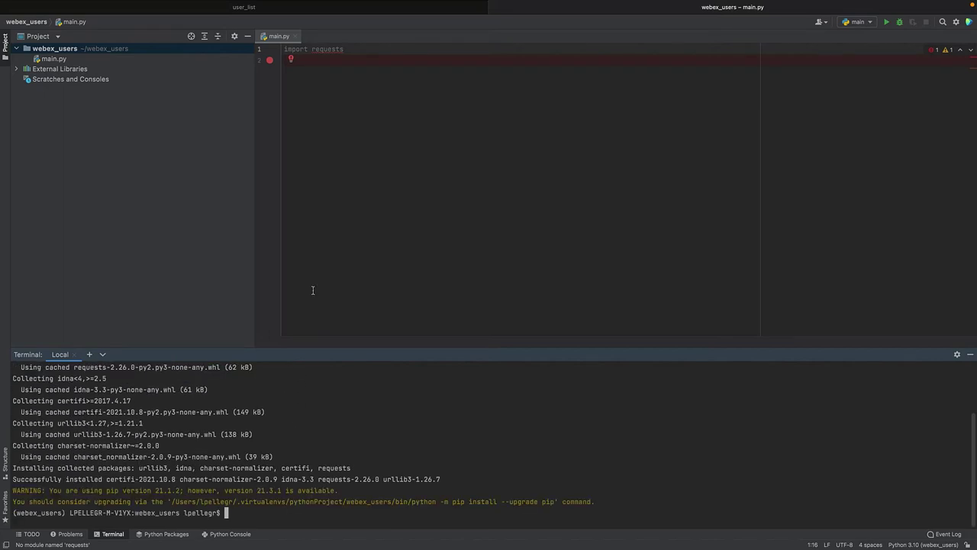
left_click(352, 49)
key("Return")
key("Return")
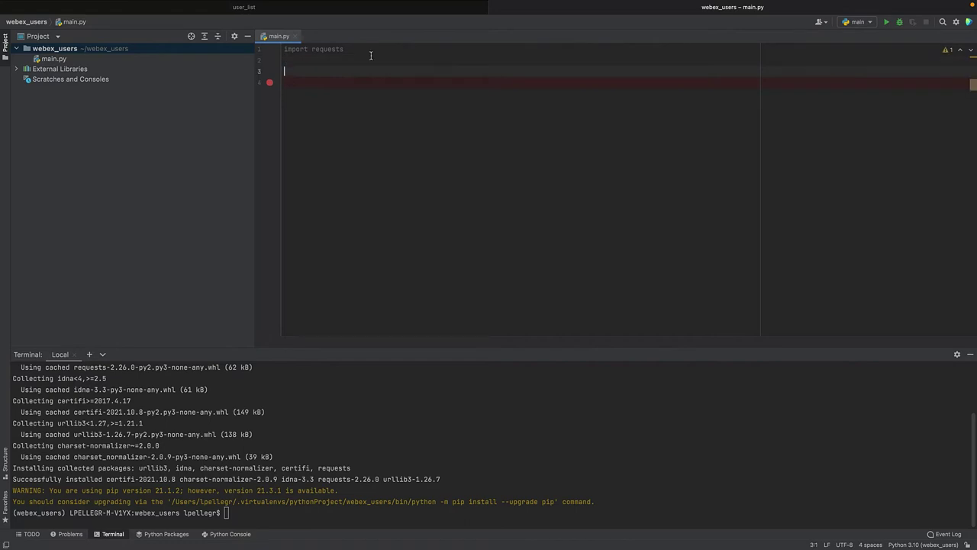
mouse_move(527, 534)
left_click(647, 532)
left_click(351, 24)
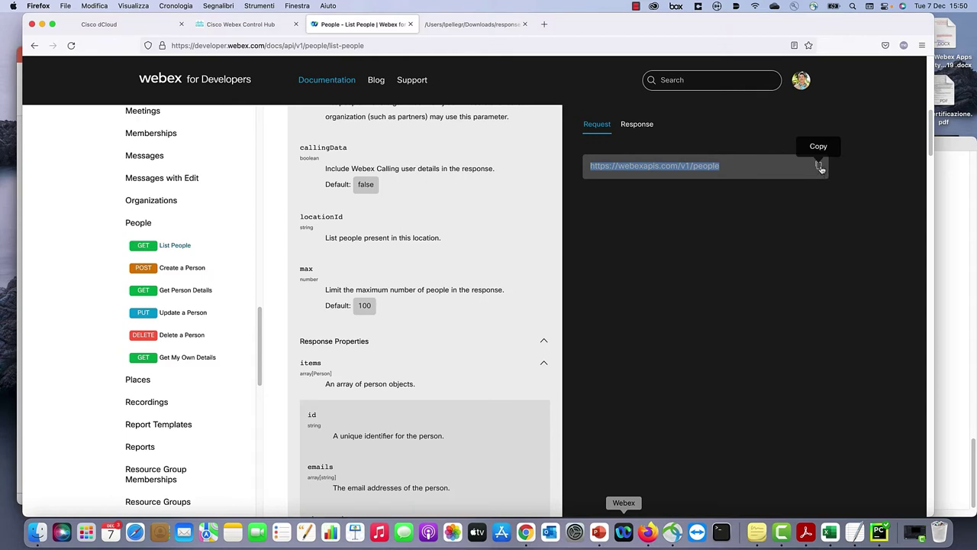
Write url = the pasted people endpoint and response = requests.get(url), then begin print(response).
left_click(880, 533)
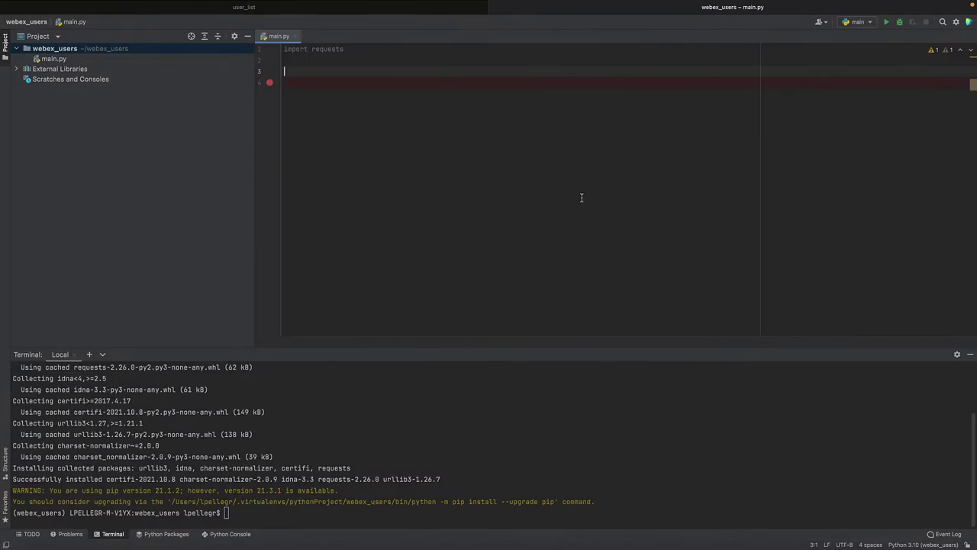
type("url ")
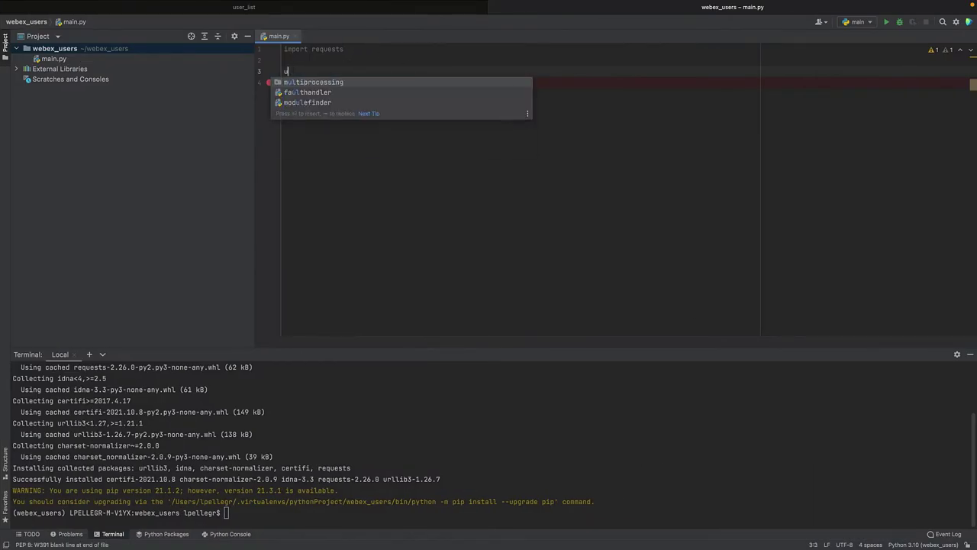
type("=")
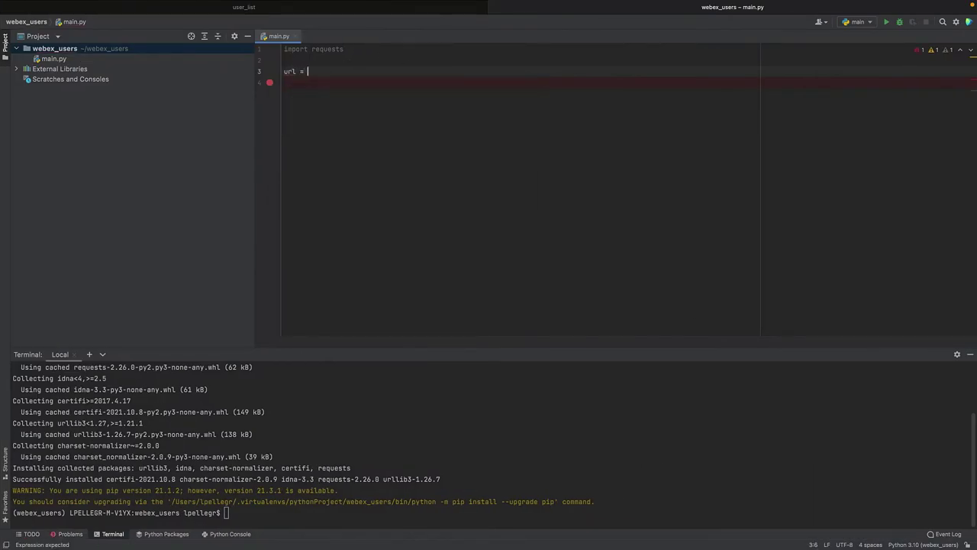
type("https://webexapis.com/v1/people")
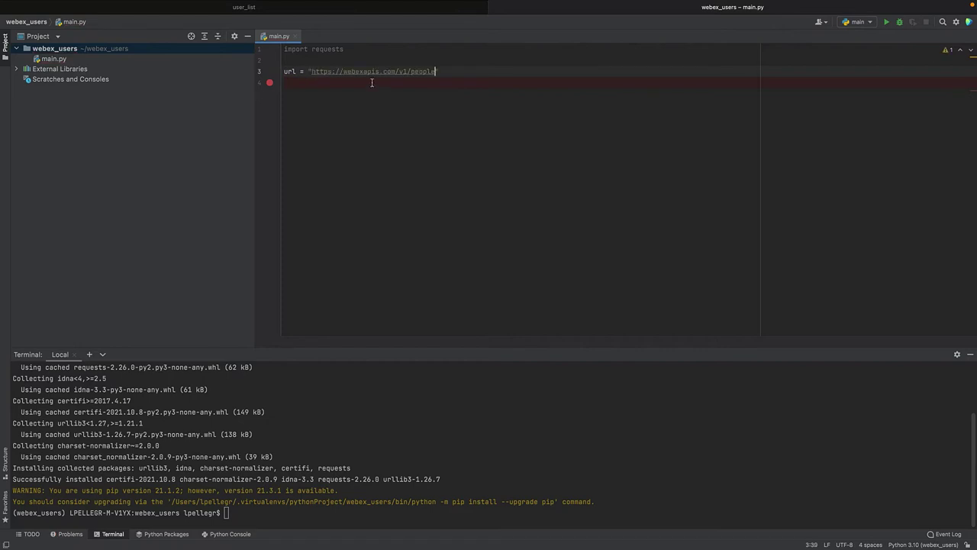
key("Return")
key("Return")
type("response")
type(" = requests.get(url")
key("Escape")
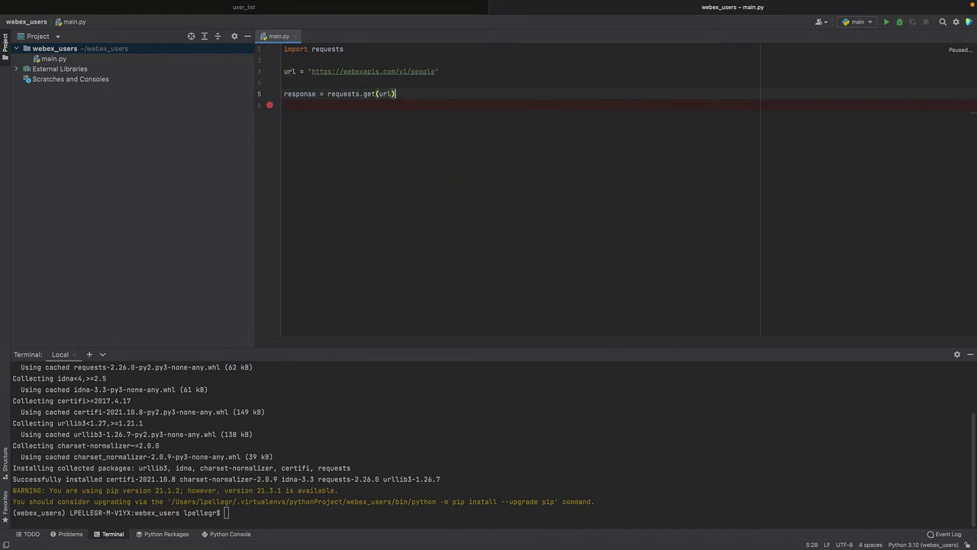
key("shift+Return")
type("pr")
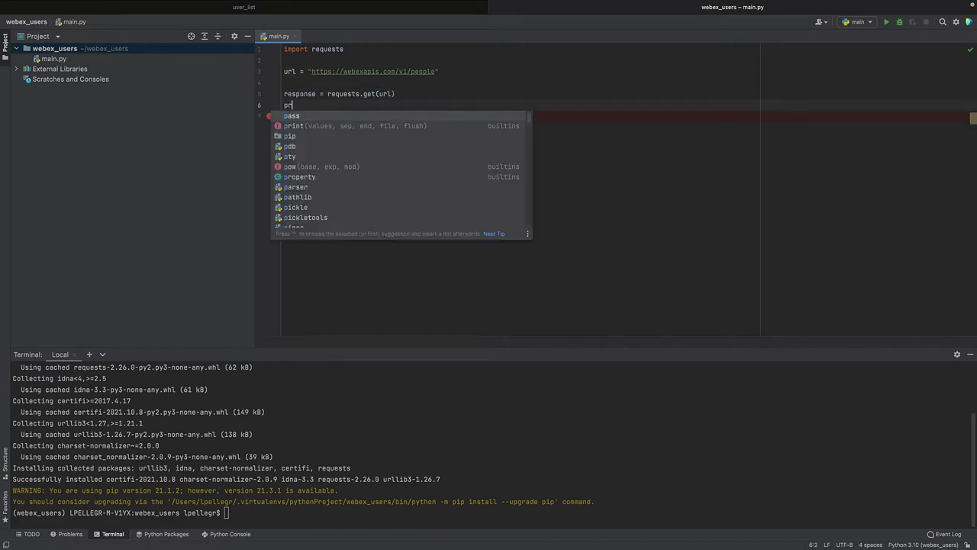
type("int(")
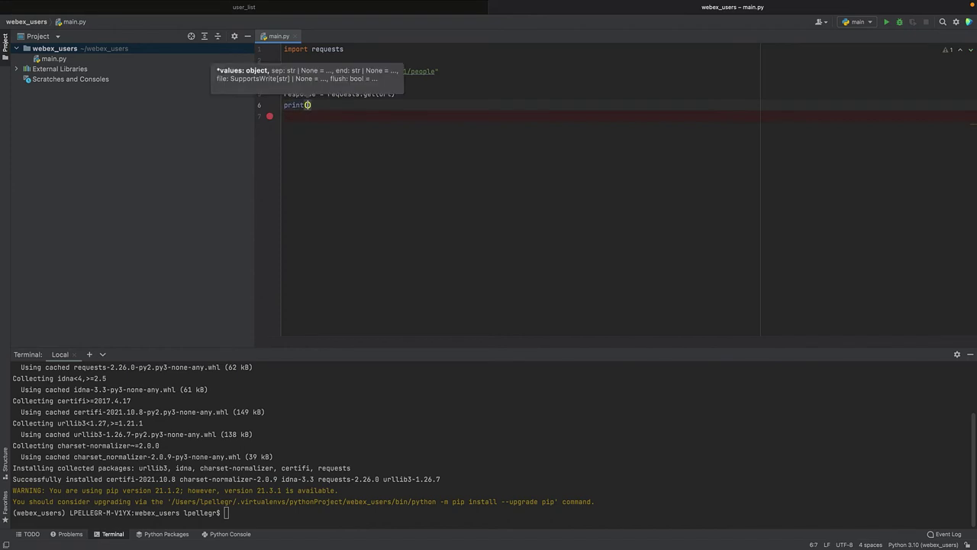
type("response")
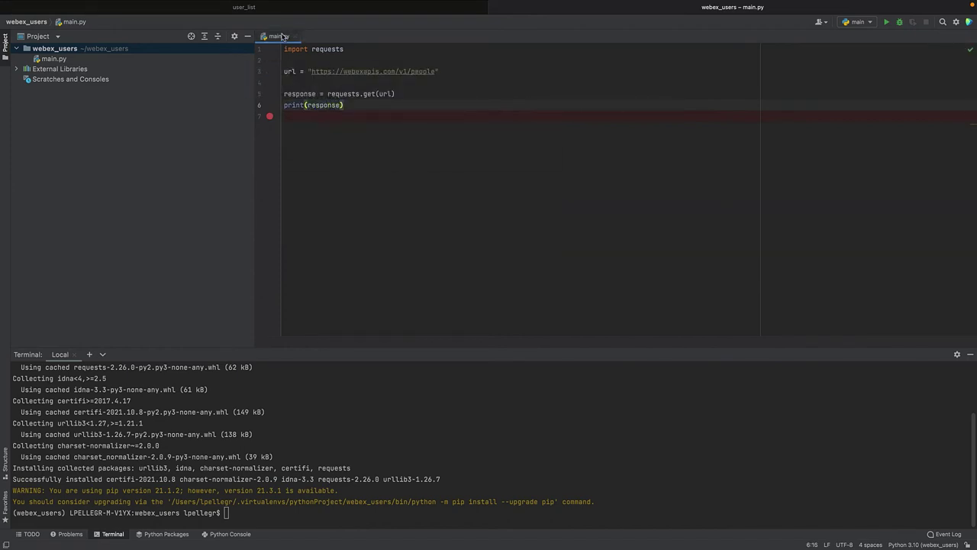
Run main.py and select the printed Response 401 status in the output.
right_click(279, 36)
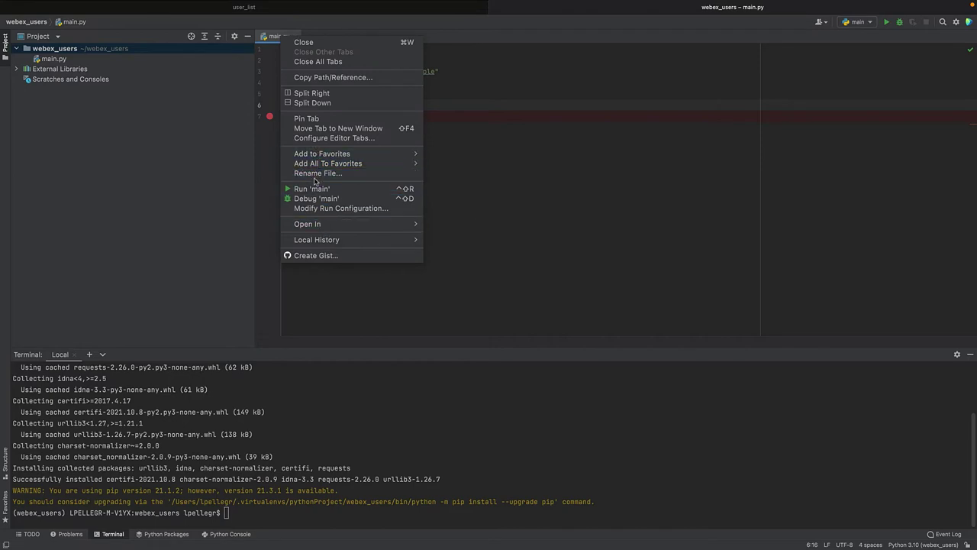
left_click(311, 189)
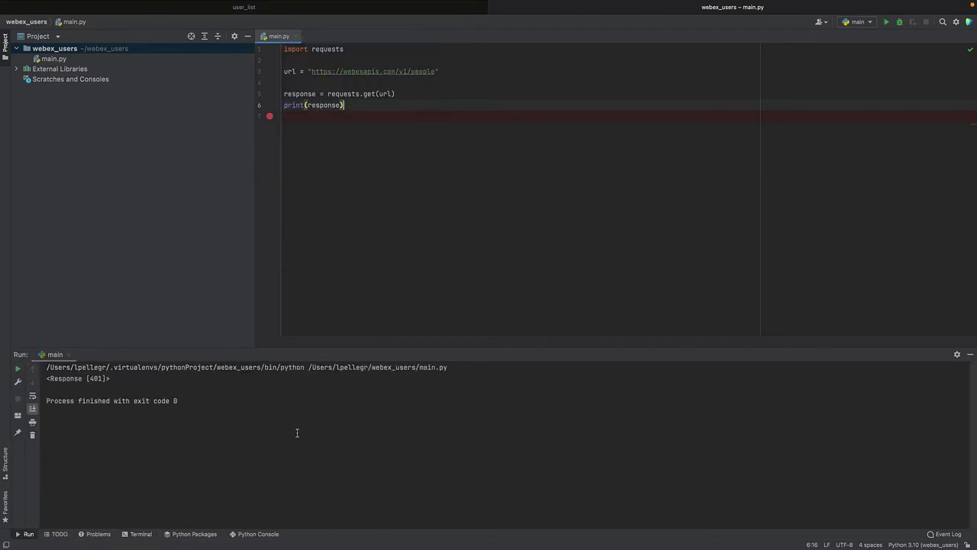
left_click_drag(107, 378, 87, 378)
Add resp = response.json() and print(resp) below the print line.
left_click(363, 104)
key("Return")
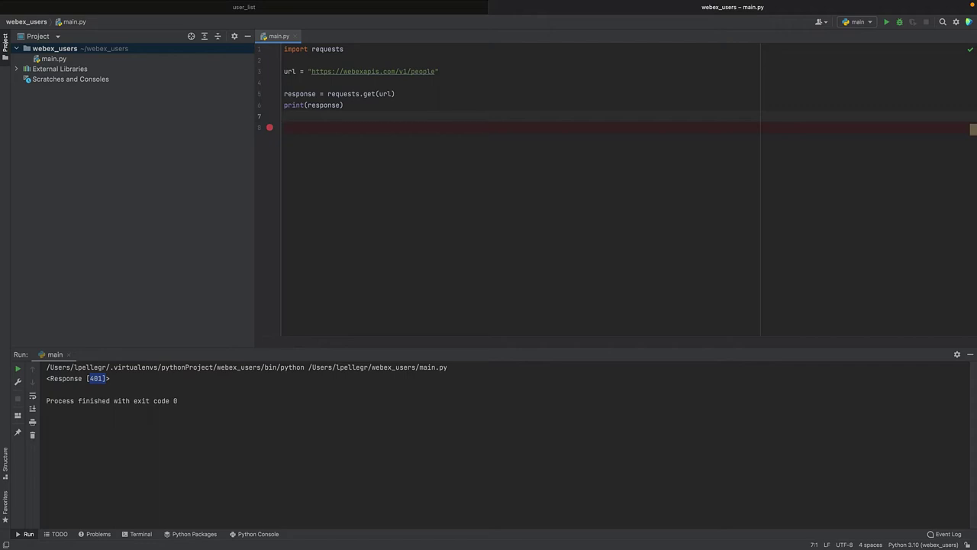
type("res")
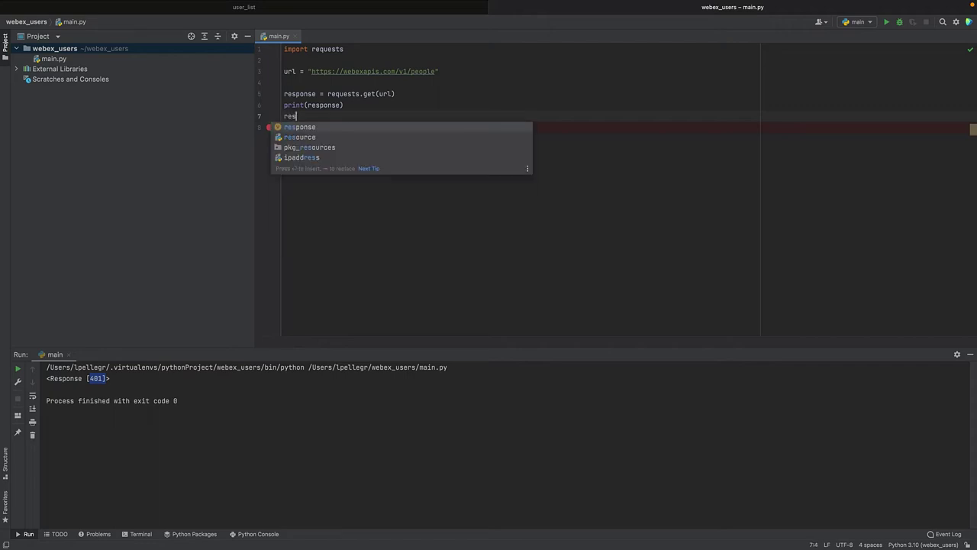
type("p = respo")
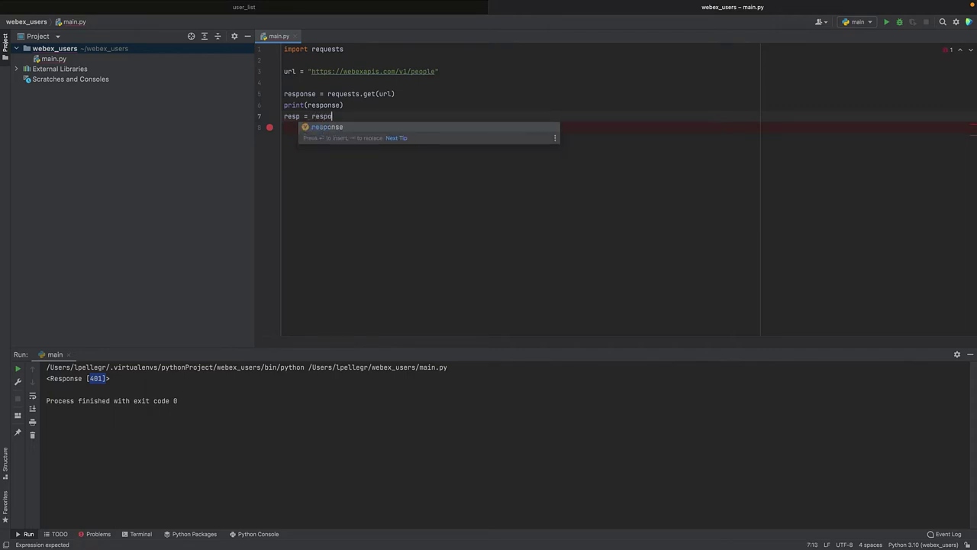
key("Tab")
type(".")
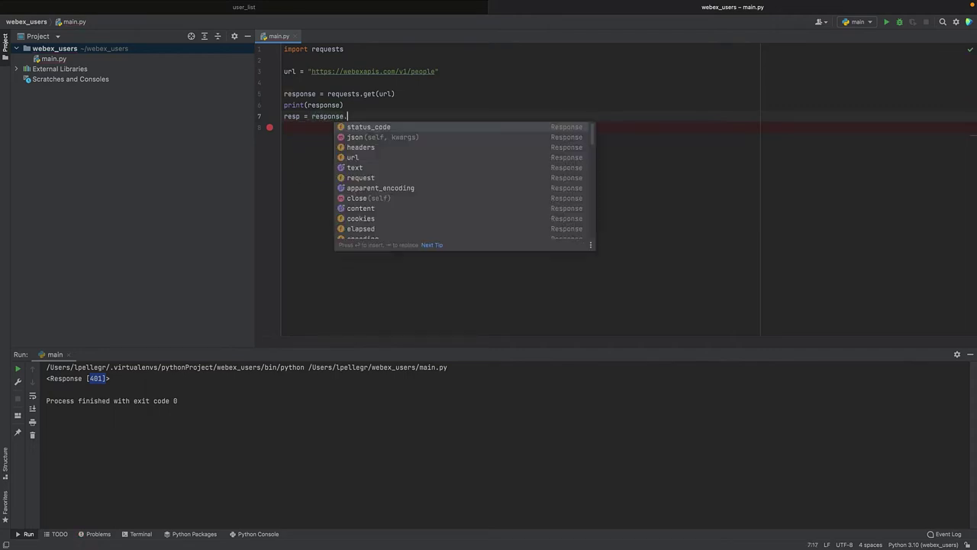
type("json")
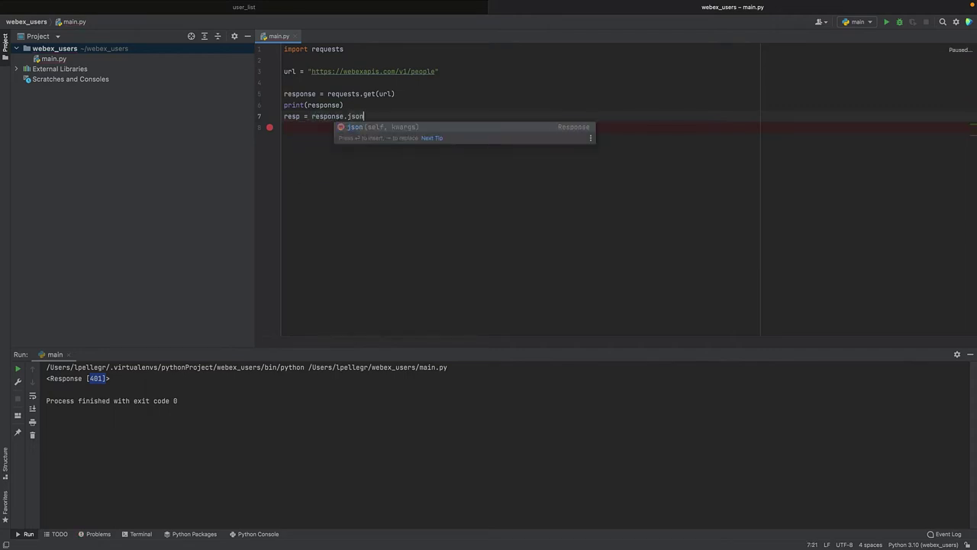
type("()")
key("Return")
type("print(resp")
key("End")
key("Return")
Rerun main.py and select the 'valid access token' error in the Run console.
right_click(279, 36)
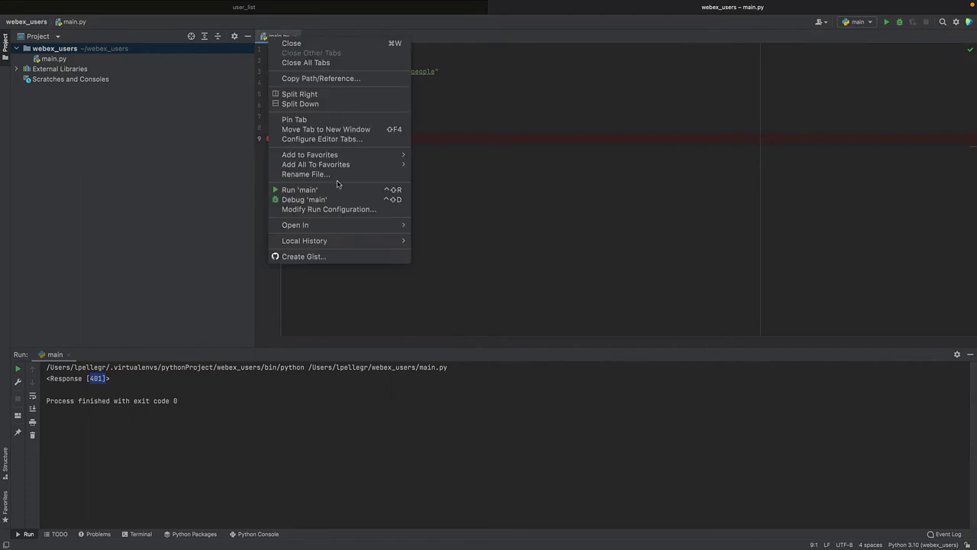
left_click(330, 190)
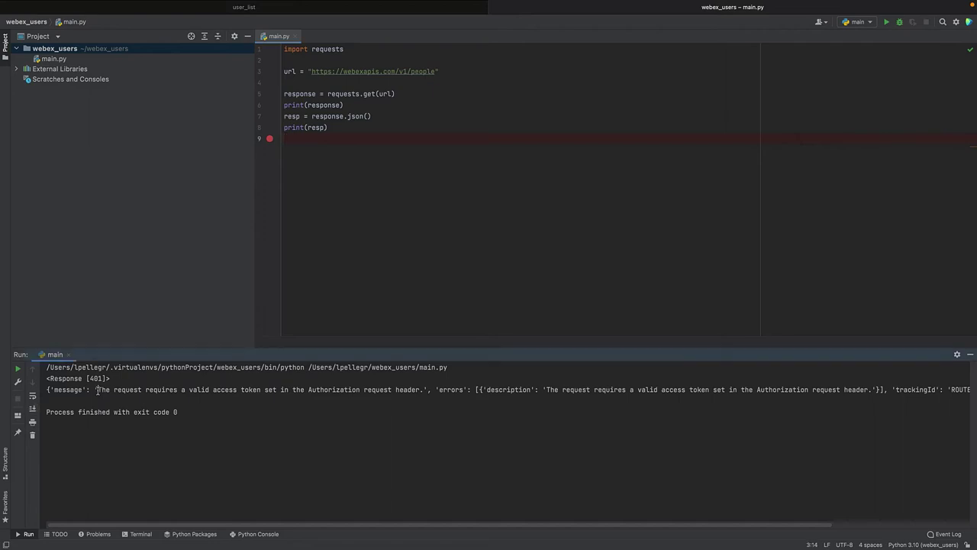
left_click_drag(98, 389, 252, 389)
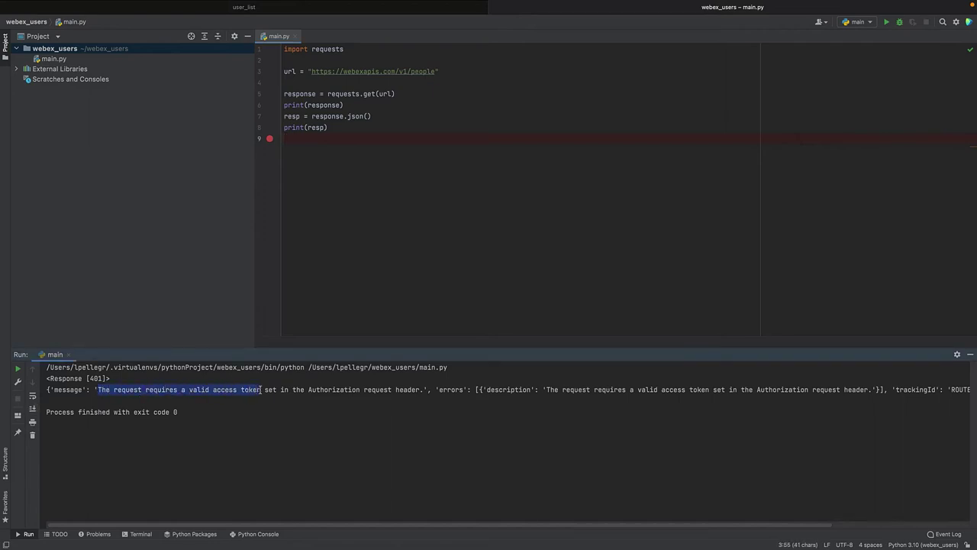
left_click(343, 220)
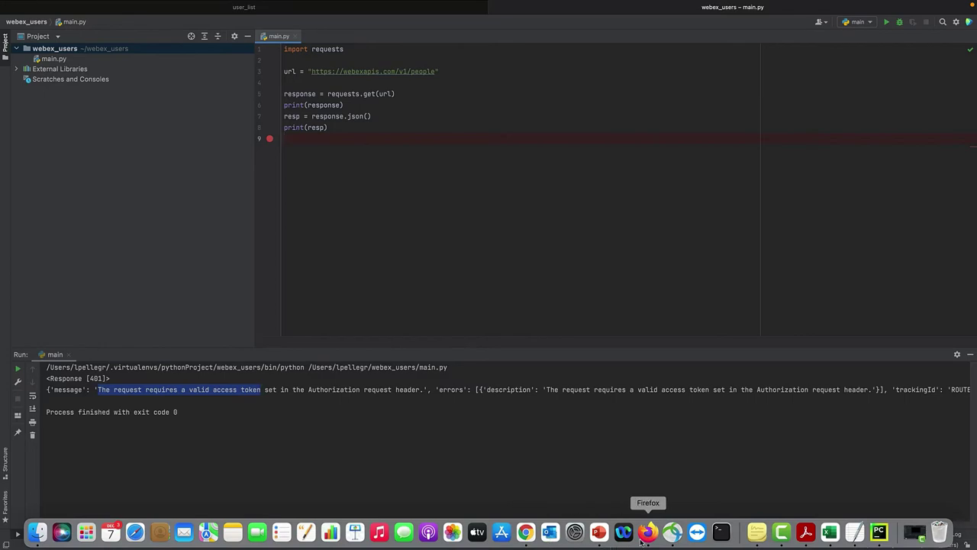
Copy the Bearer personal access token from the Try it panel, accepting the 12-hour notice.
left_click(648, 534)
scroll(654, 252, "up", 5)
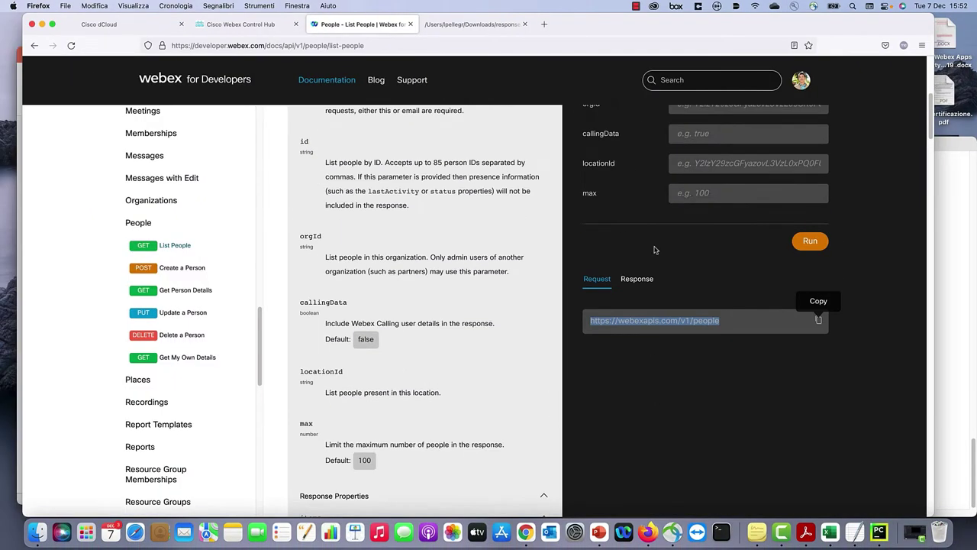
scroll(655, 252, "up", 5)
scroll(655, 252, "up", 5)
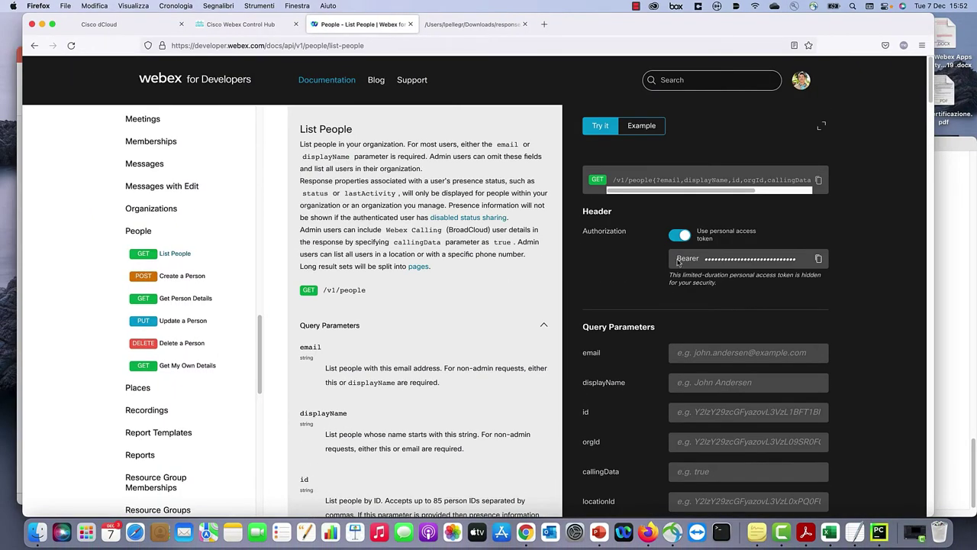
left_click(818, 259)
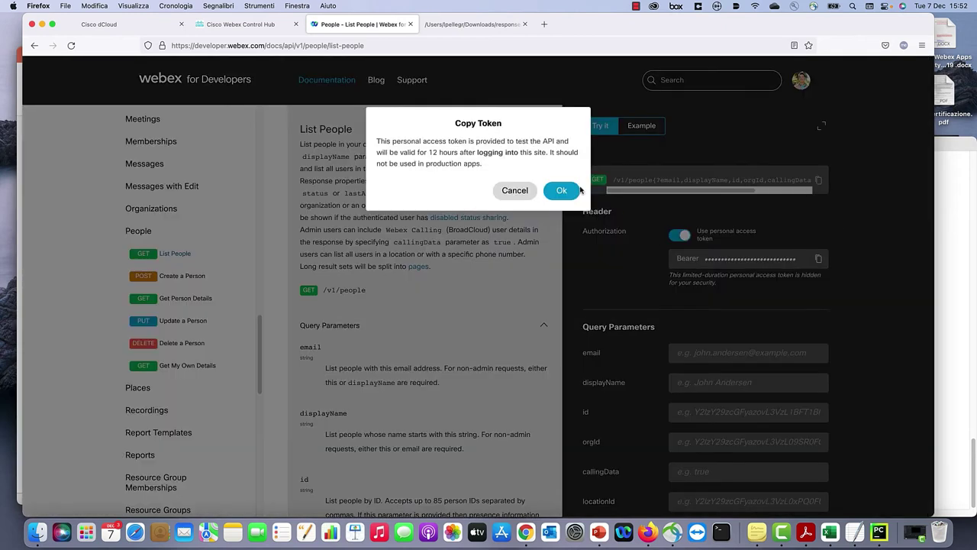
left_click(562, 190)
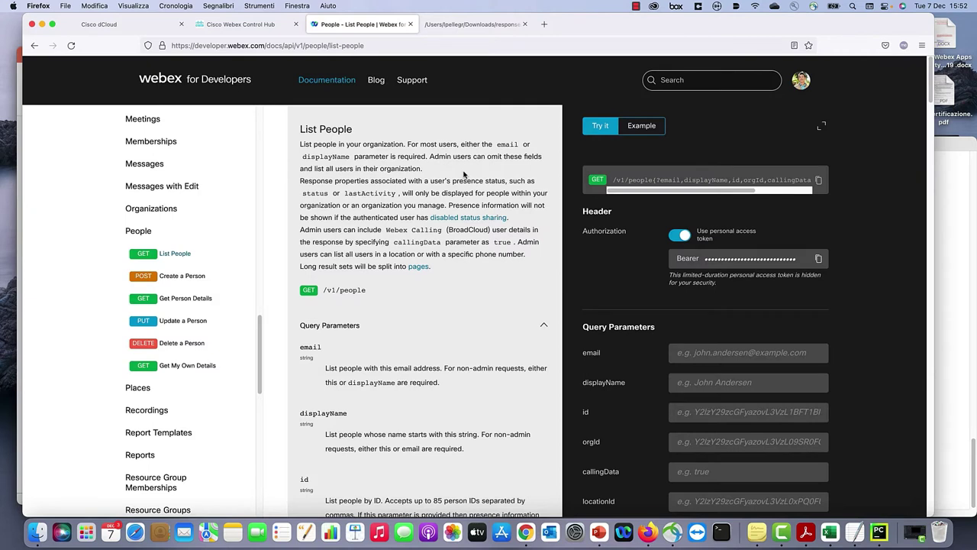
Store the pasted personal access token in access_token in main.py.
left_click(880, 532)
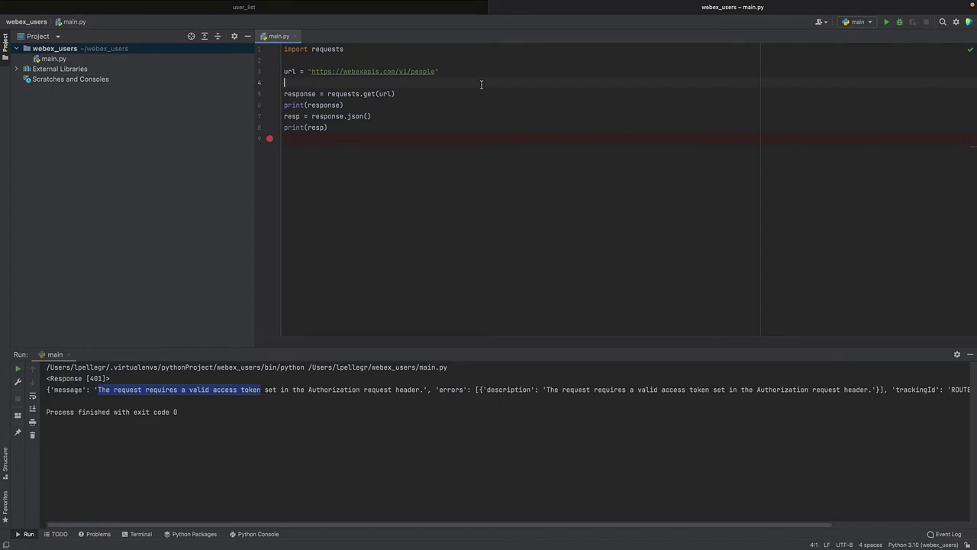
type("access_toke")
type("n ")
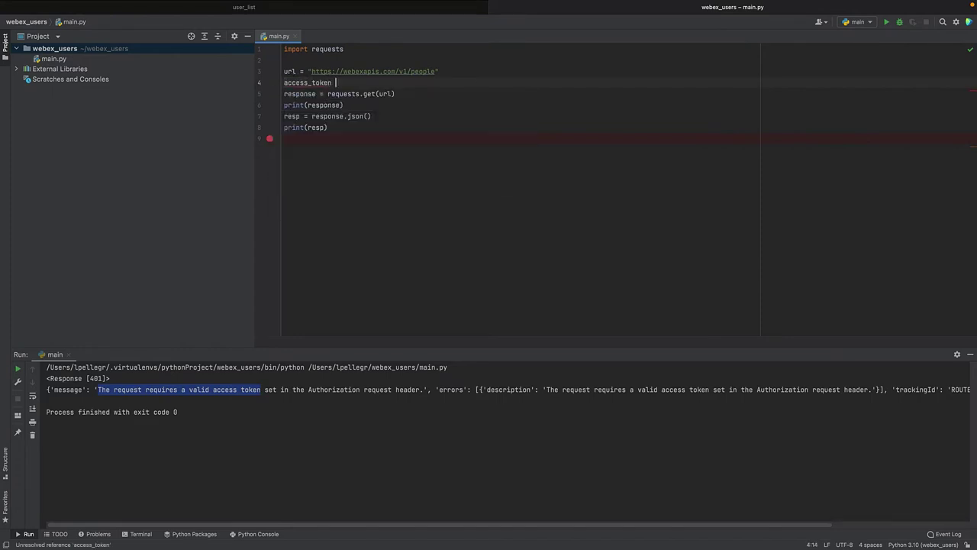
type("=")
key("ctrl+v")
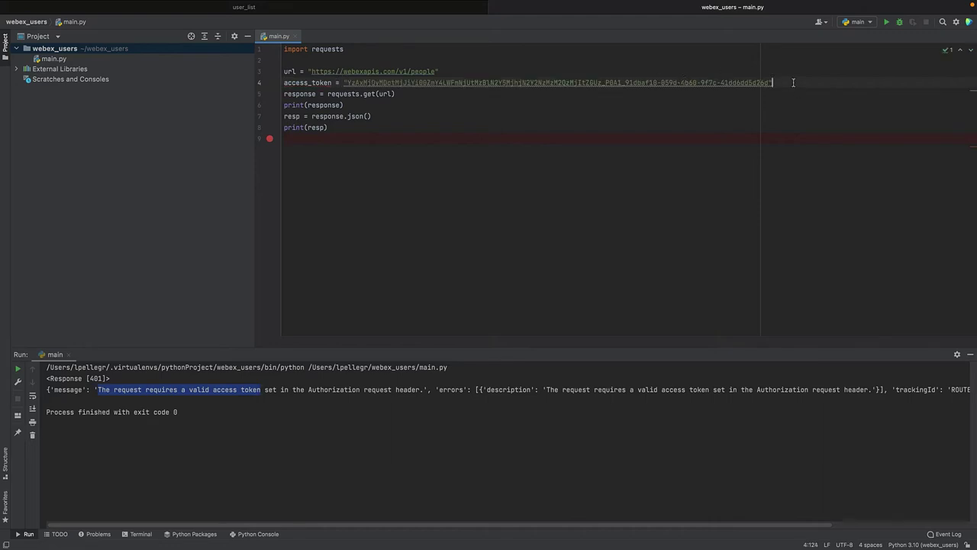
key("Return")
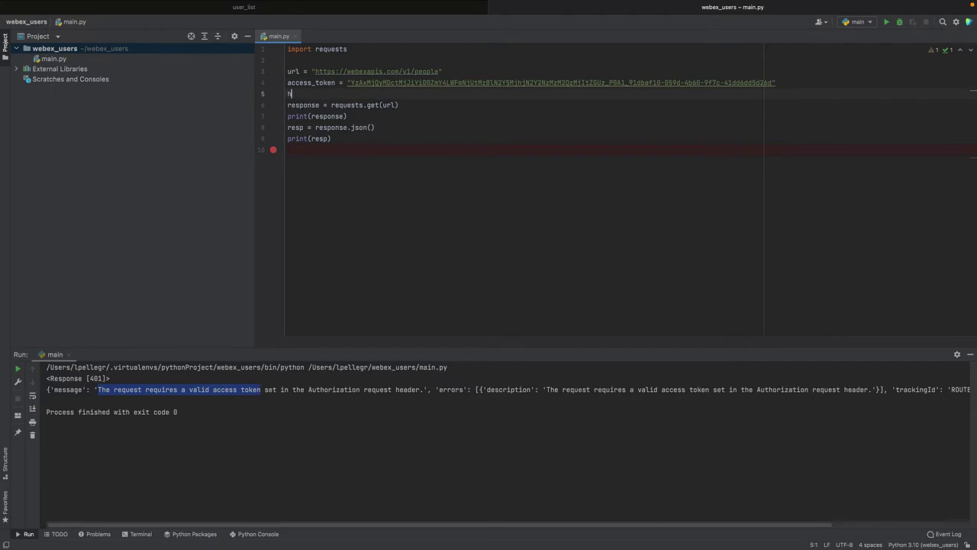
type("eader")
type(" = ")
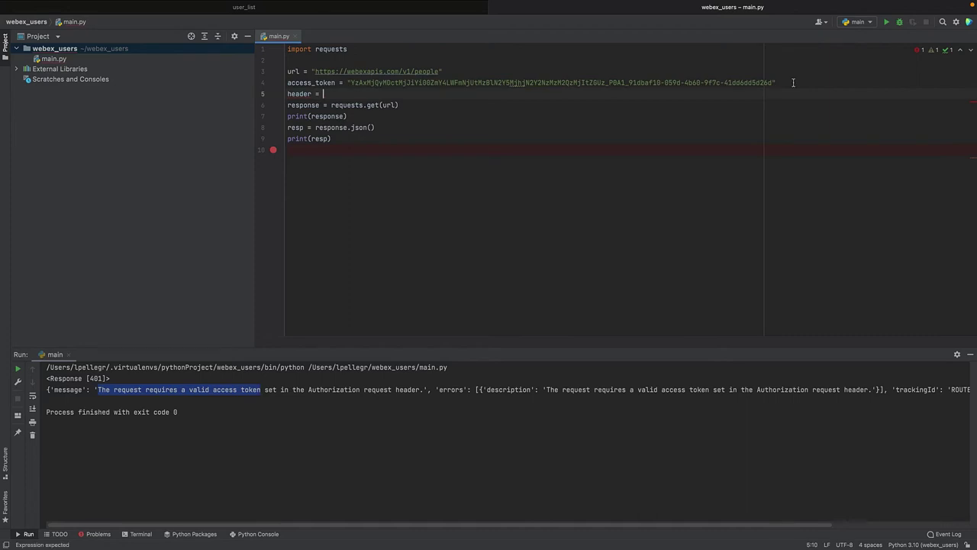
type("{")
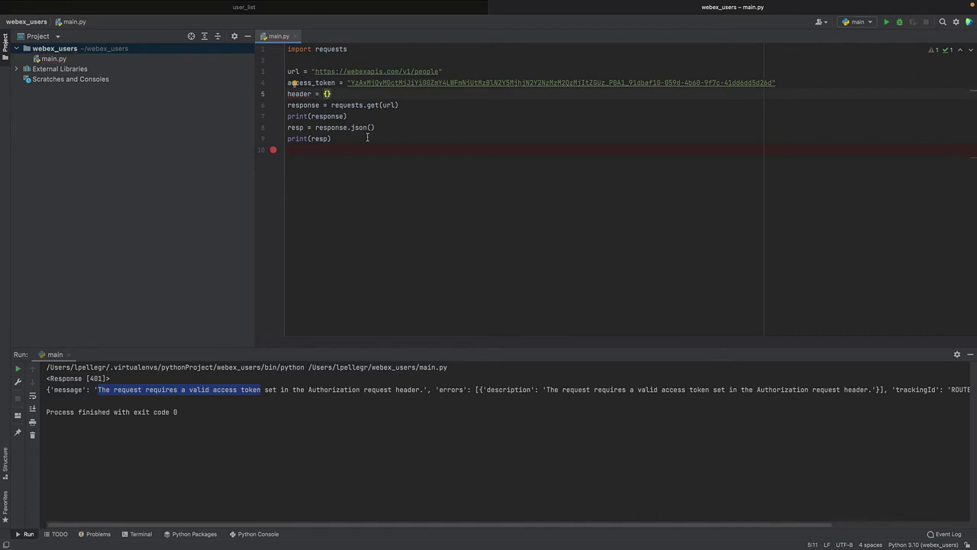
type("'Auth")
type("orization")
Build header = {'Authorization': 'Bearer ' + access_token} and start passing it to requests.get.
key("Right")
type(": \"")
key("BackSpace")
type("Bearer")
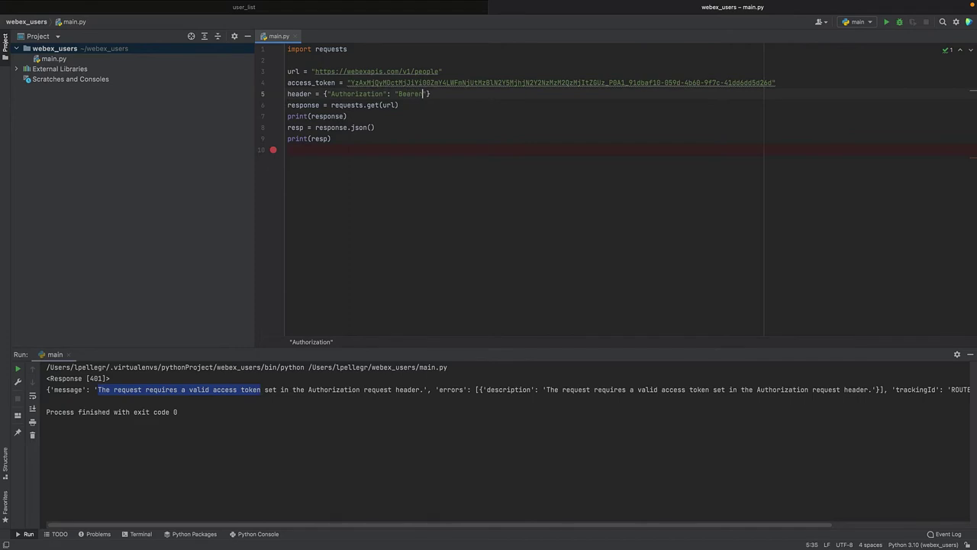
key("Right")
type("+ a")
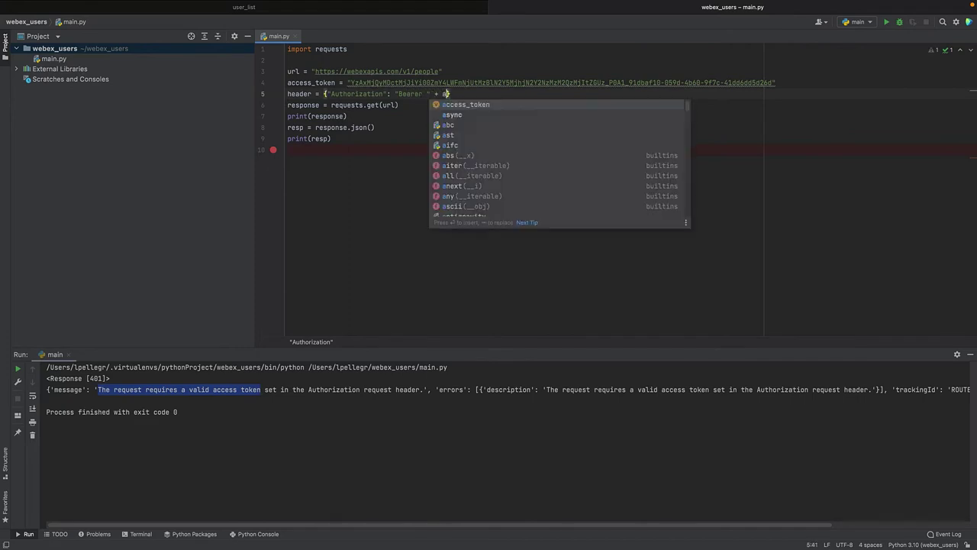
type("ccess")
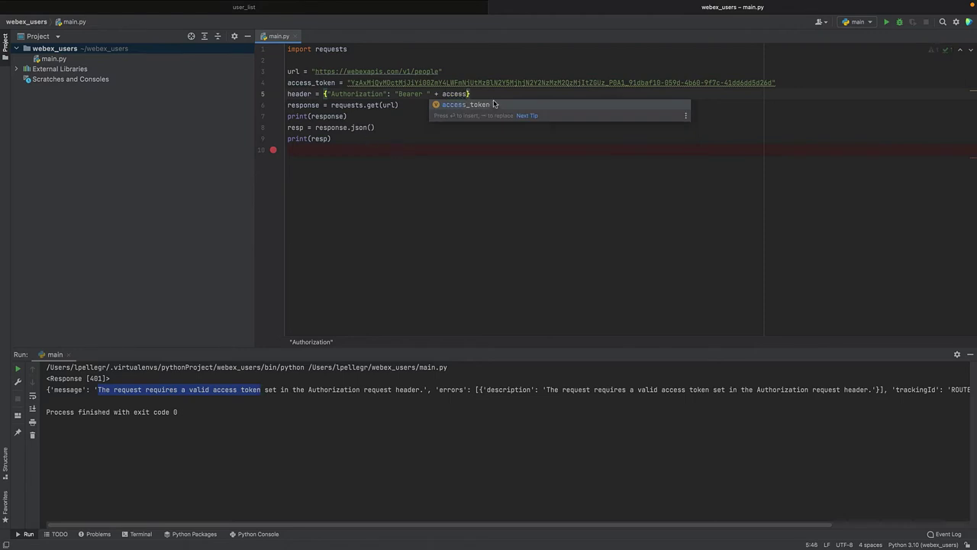
key("Tab")
type("}")
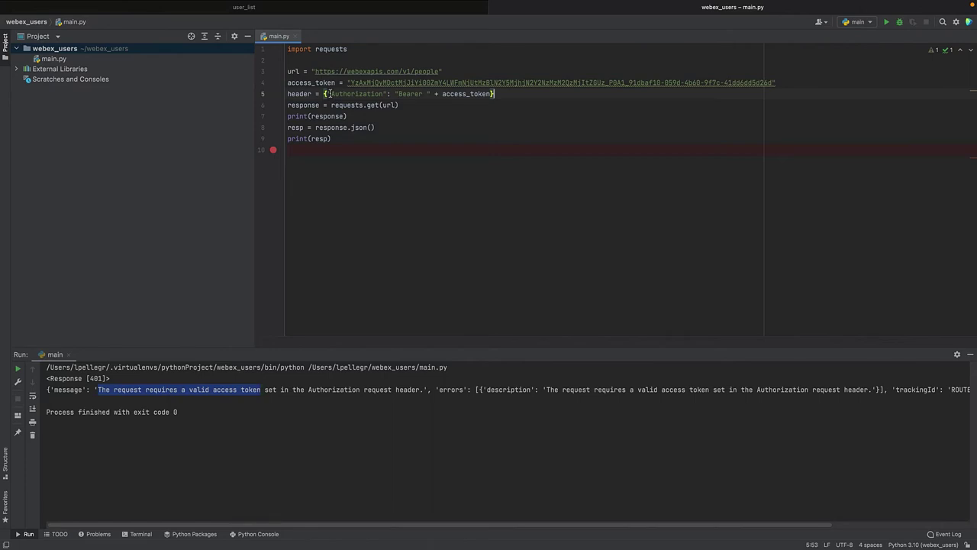
left_click_drag(329, 93, 420, 94)
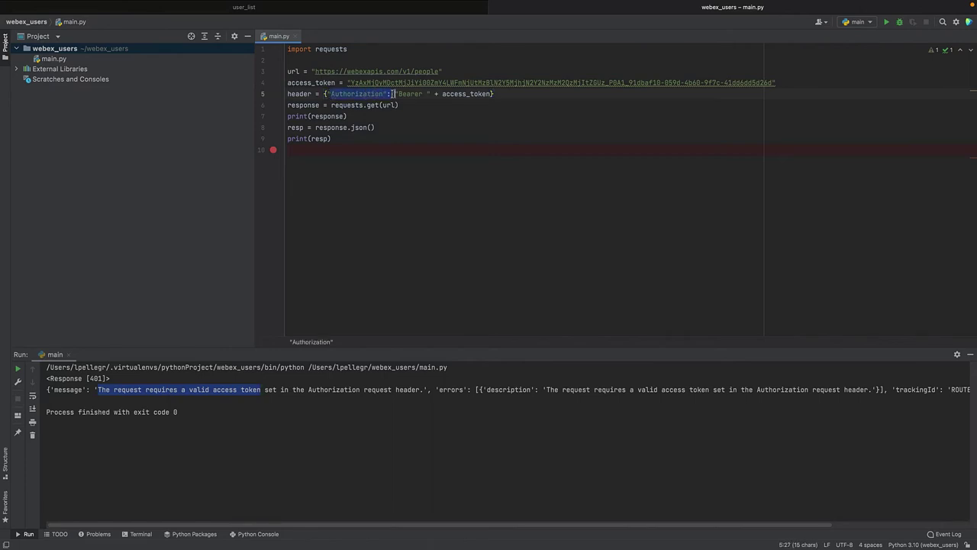
left_click(443, 93)
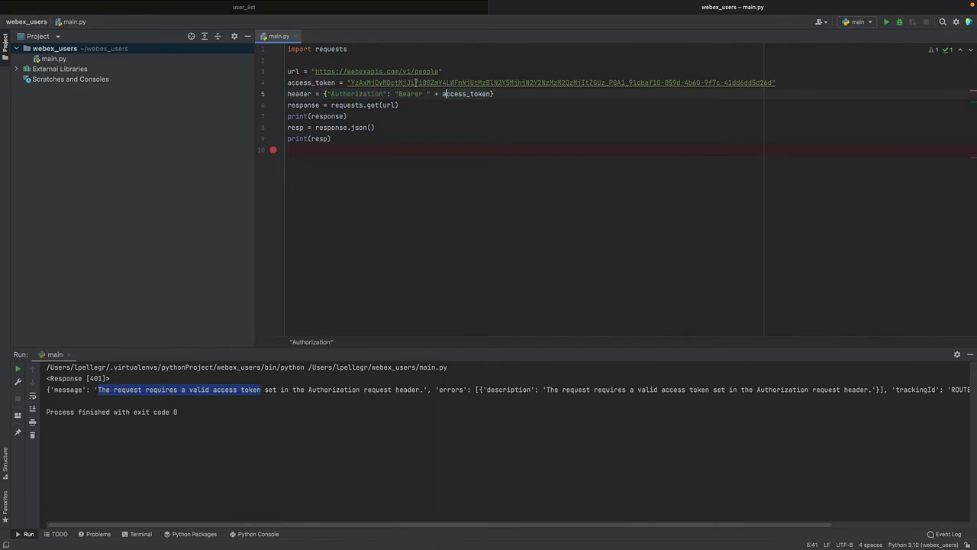
left_click_drag(349, 83, 452, 84)
left_click(460, 95)
left_click(397, 104)
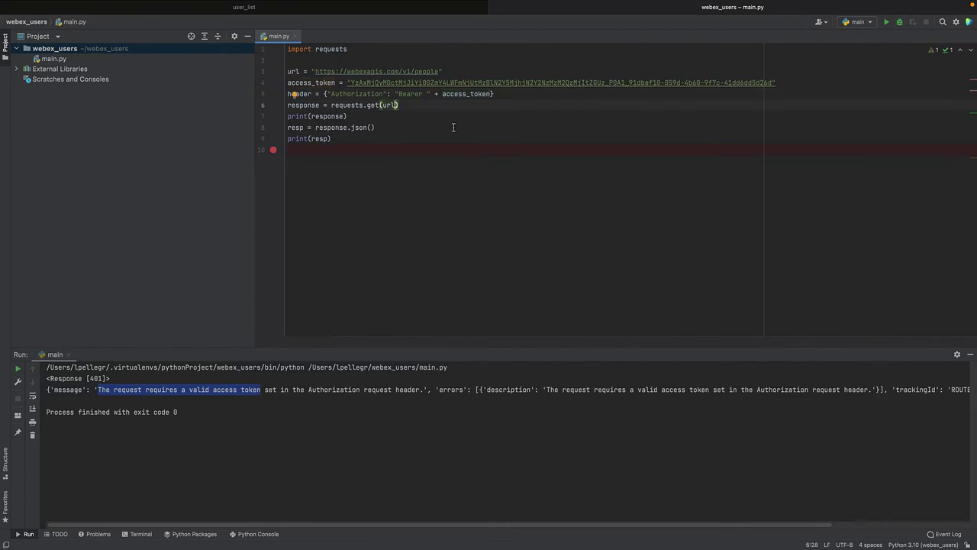
type(", he")
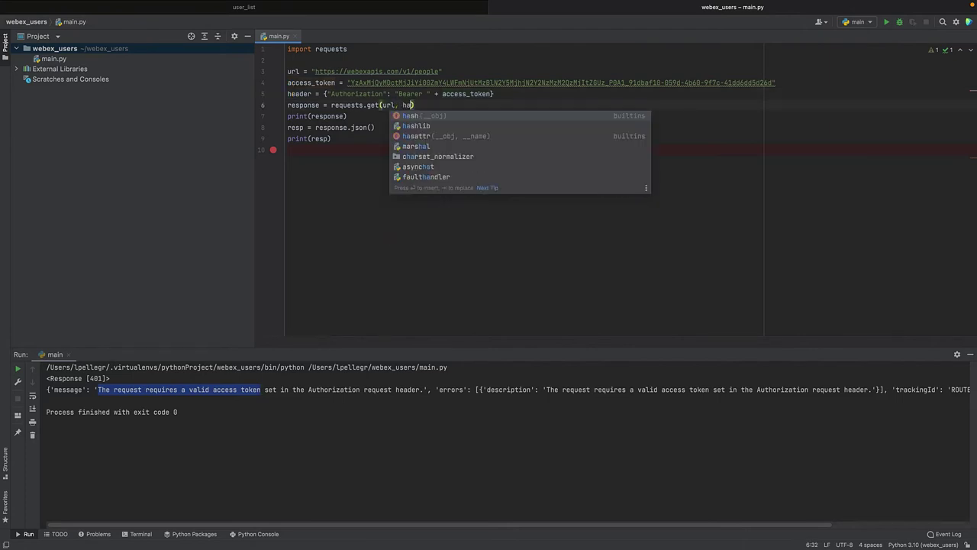
type("aders")
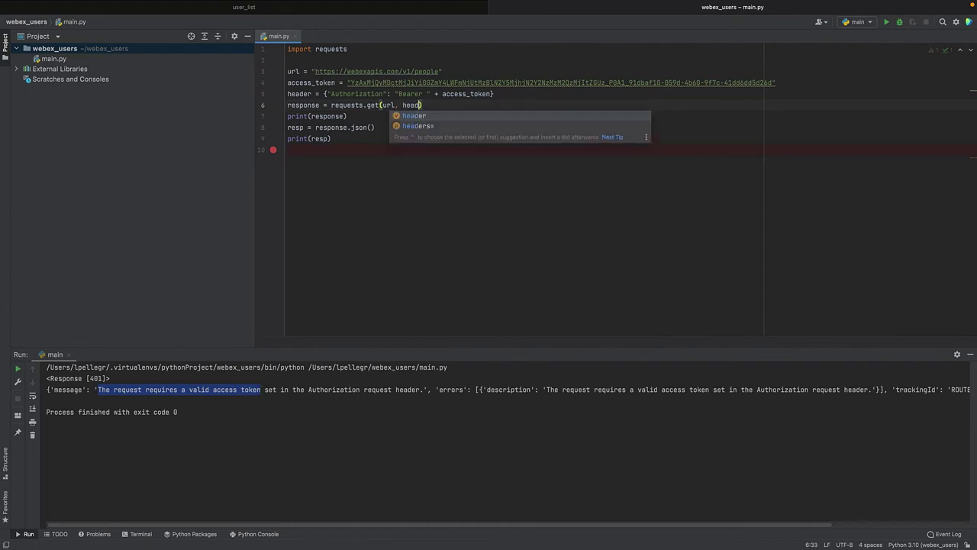
type(" = ")
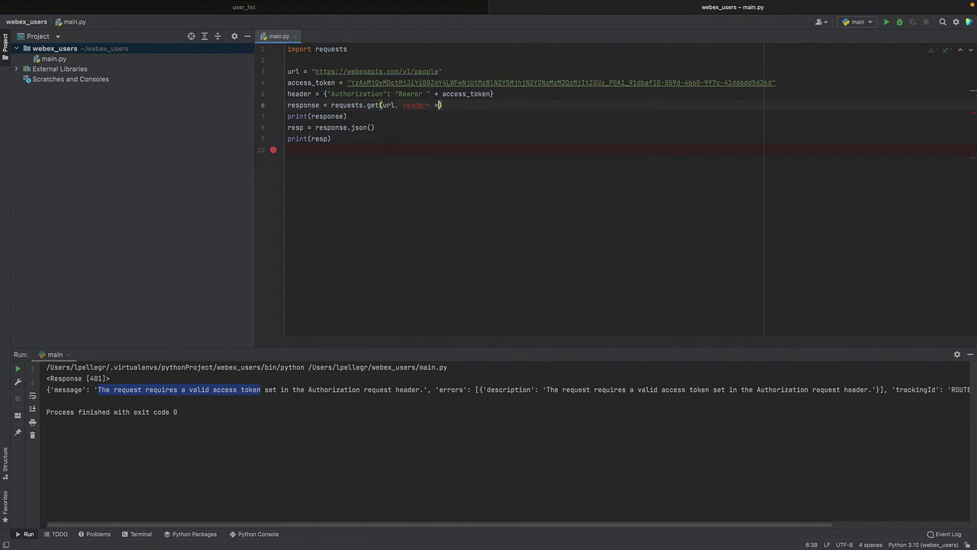
type("header")
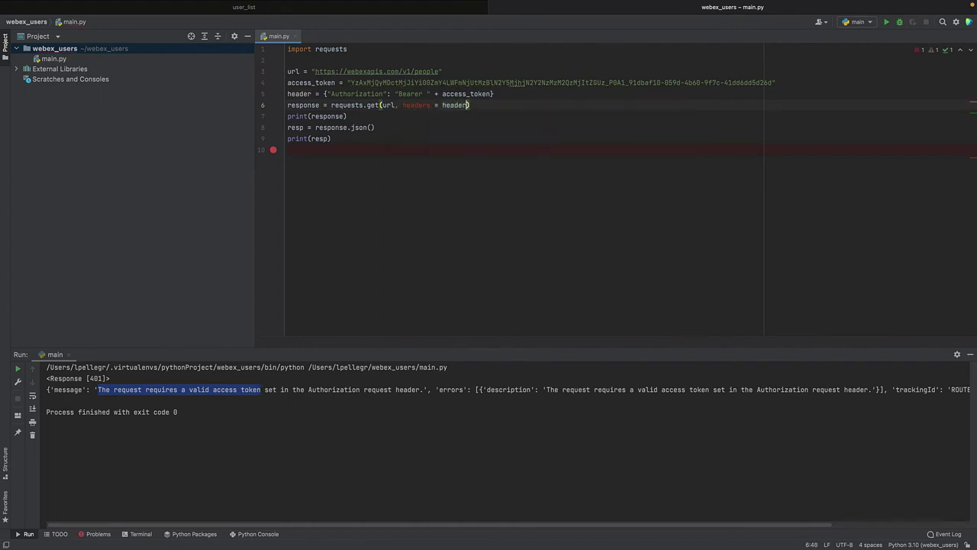
Pass headers=header to requests.get and rerun main.py.
left_click(556, 163)
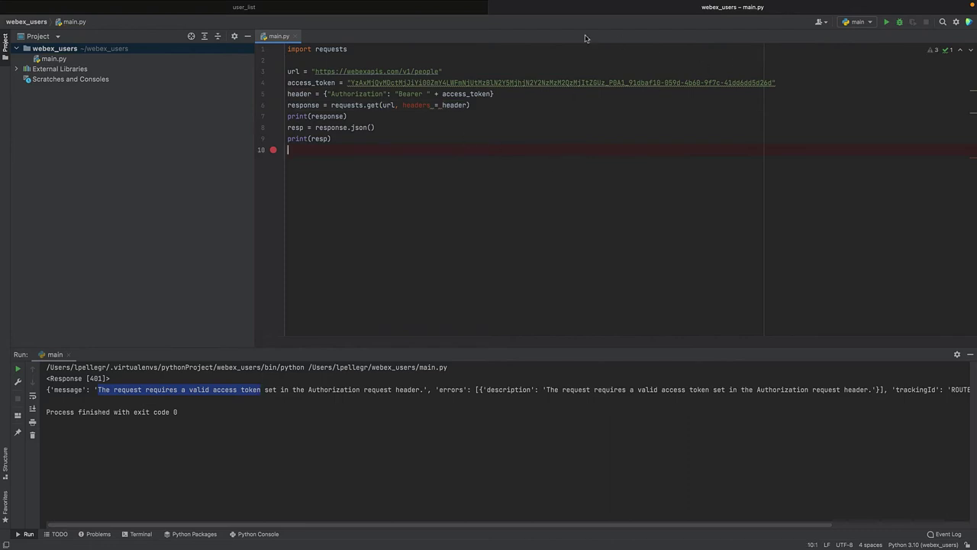
right_click(279, 36)
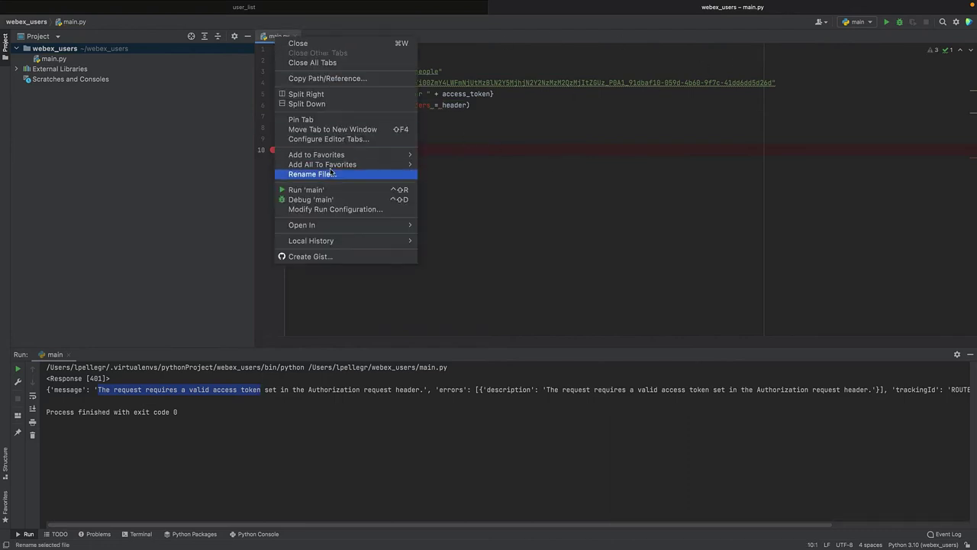
left_click(329, 191)
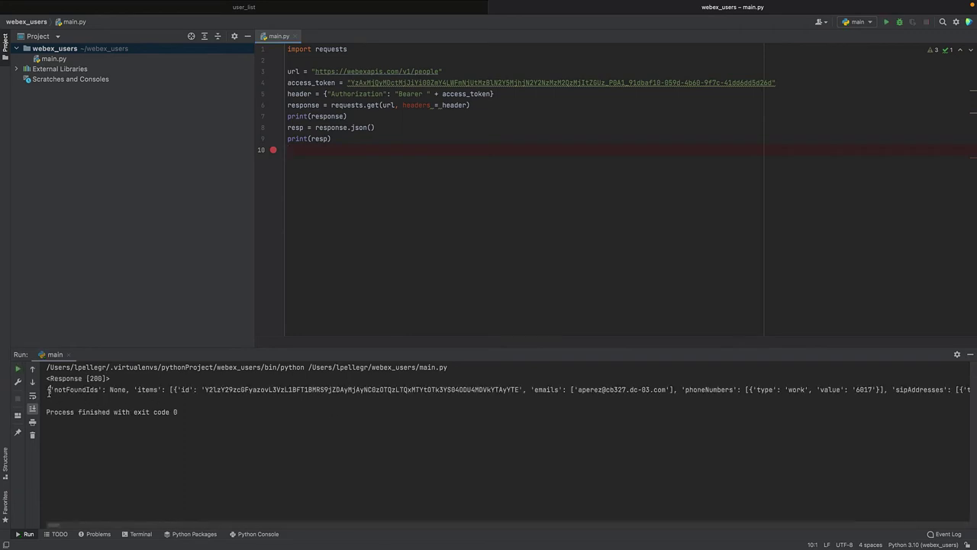
Inspect the Response 200 people JSON, then add empty lines below print(resp).
left_click_drag(48, 389, 193, 390)
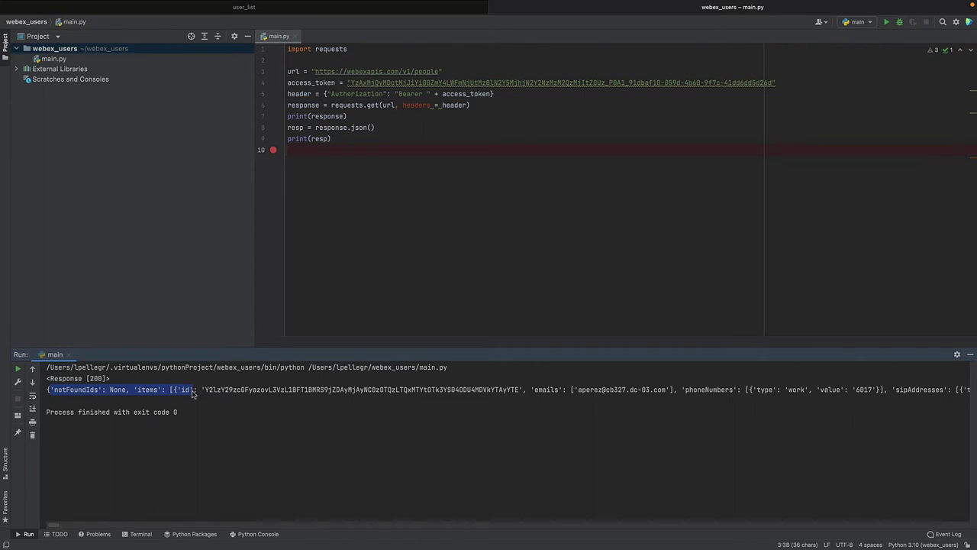
left_click_drag(205, 389, 788, 391)
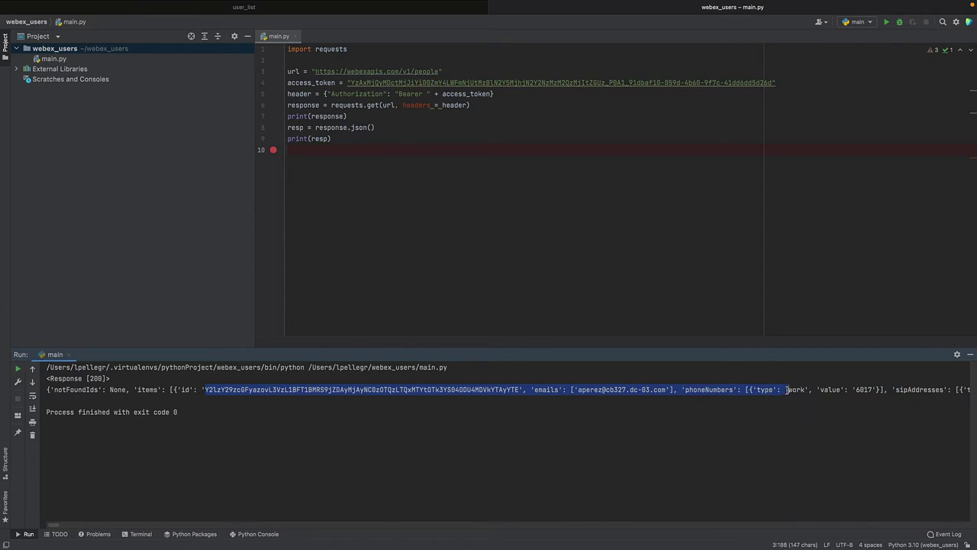
left_click(582, 395)
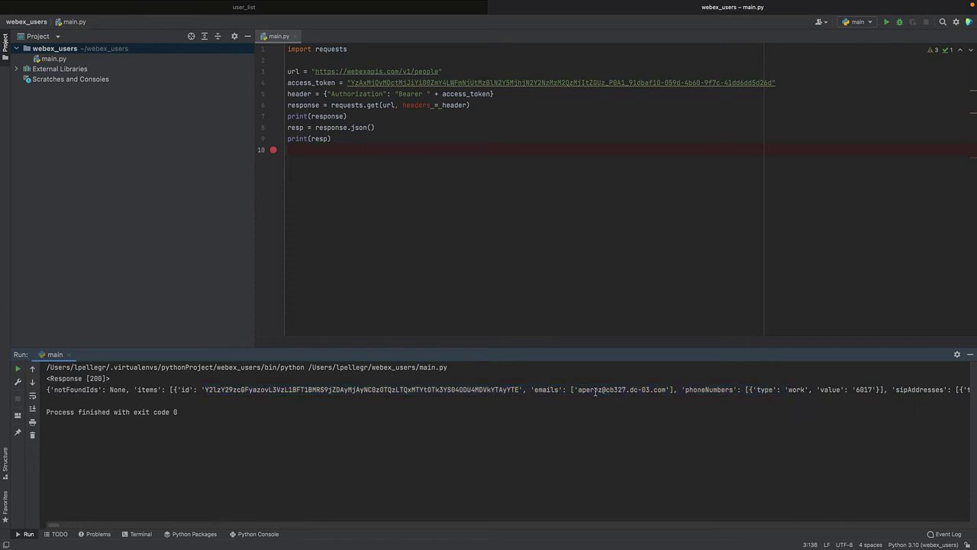
left_click(357, 139)
key("Return")
key("Return")
mouse_move(562, 531)
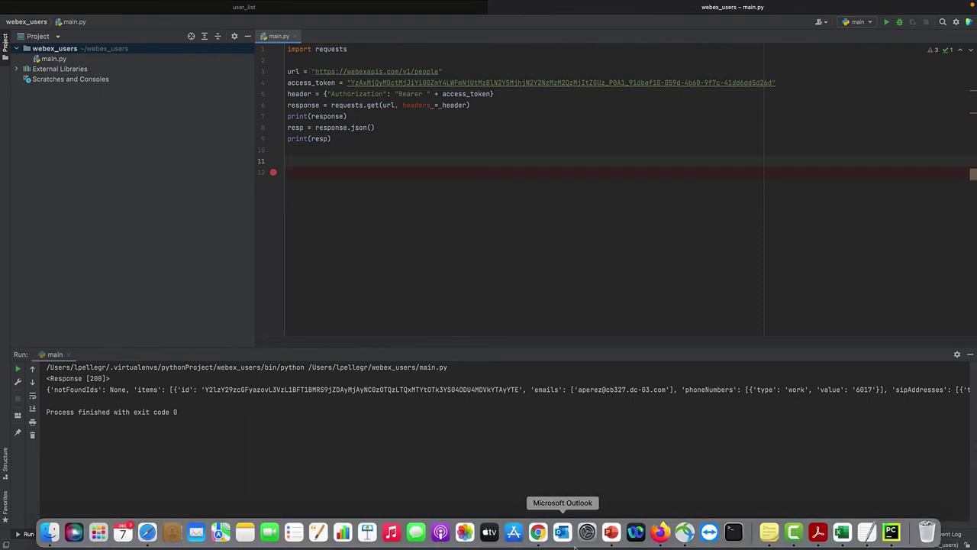
left_click(660, 533)
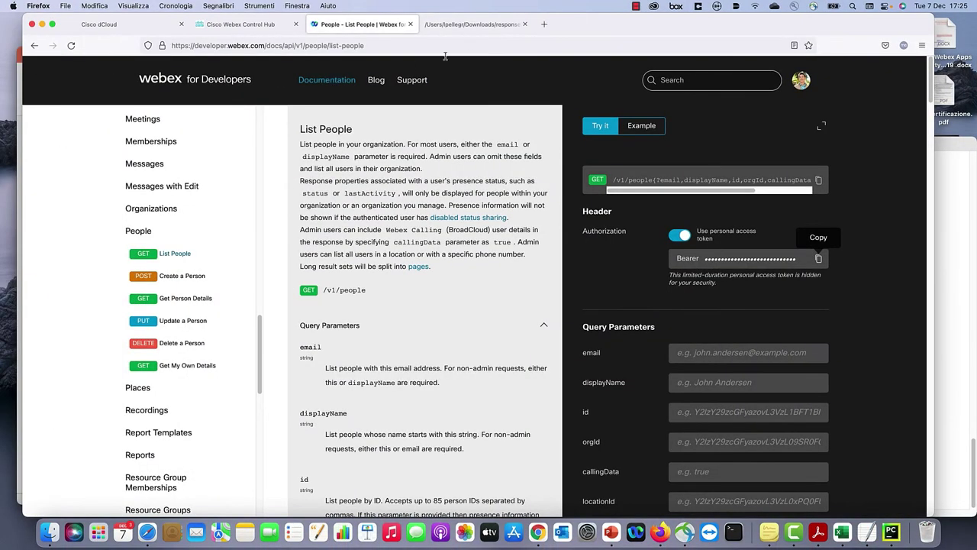
left_click(463, 24)
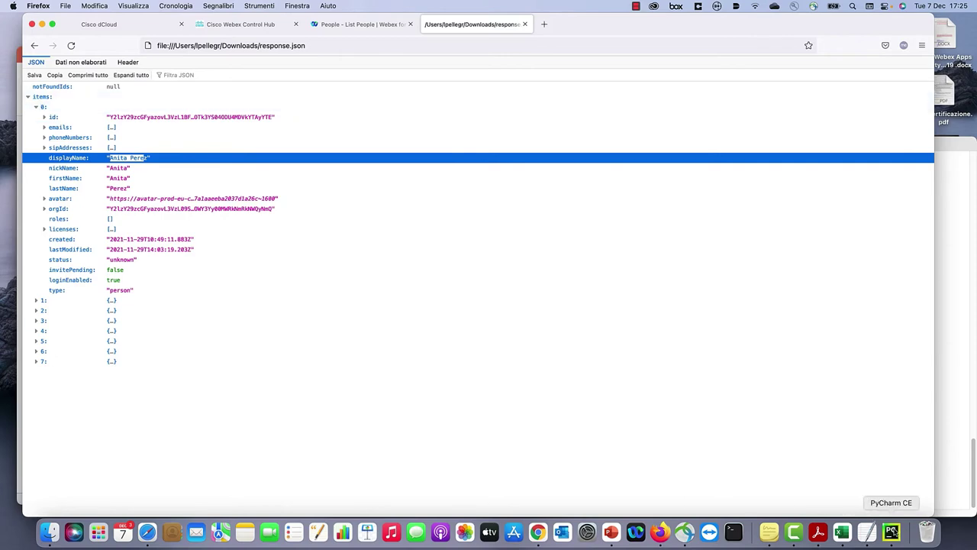
left_click(892, 532)
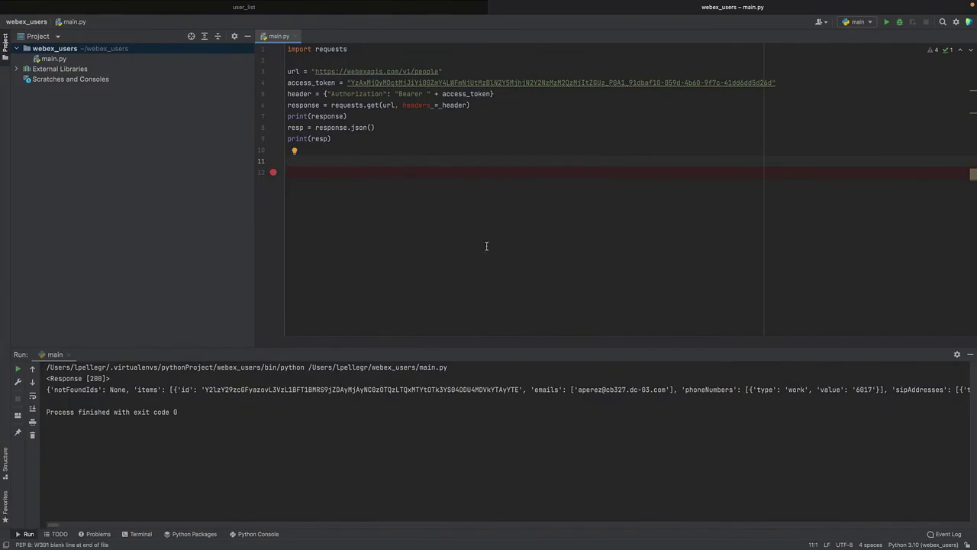
type("displa")
type("yNam= resp")
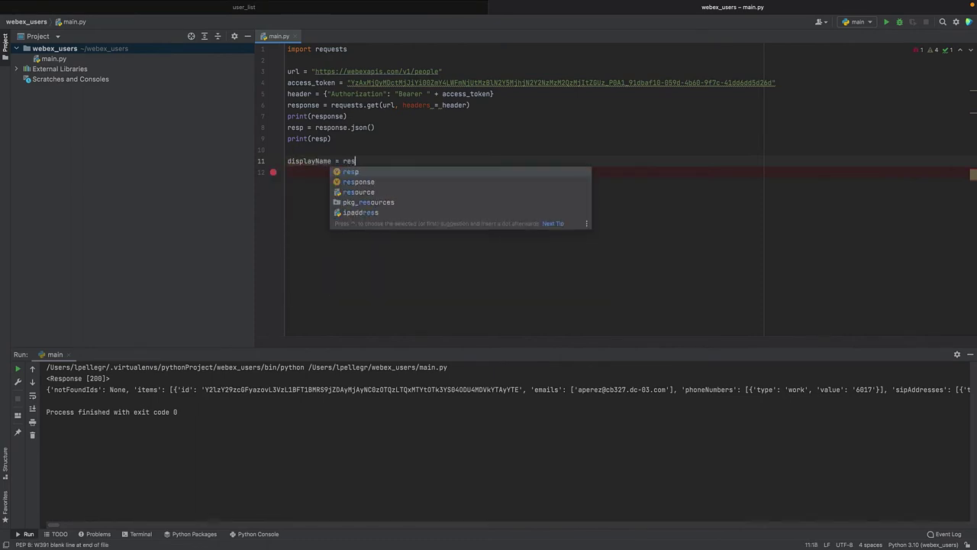
type("['items")
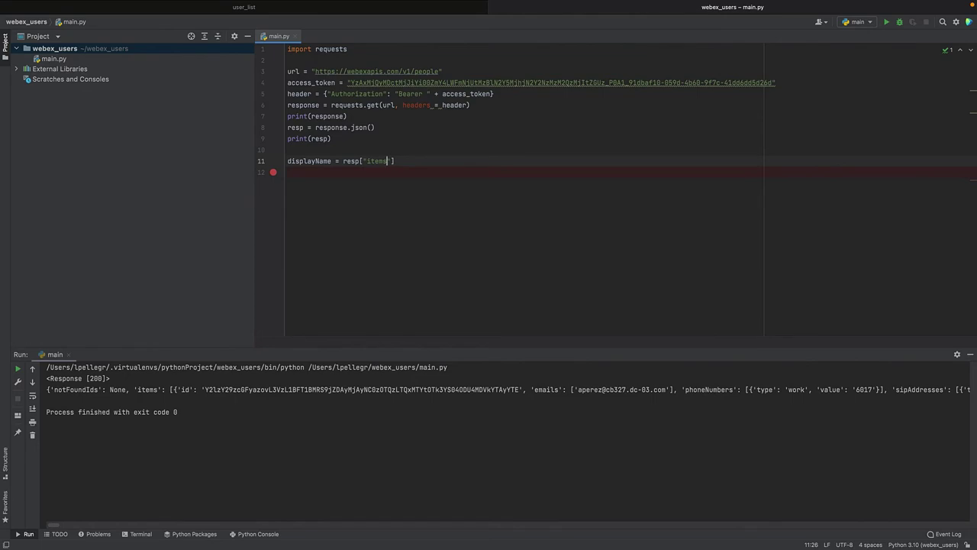
Write displayName = resp["items"][0]["displayName"] on line 11, checking the JSON in Firefox.
key("super+Tab")
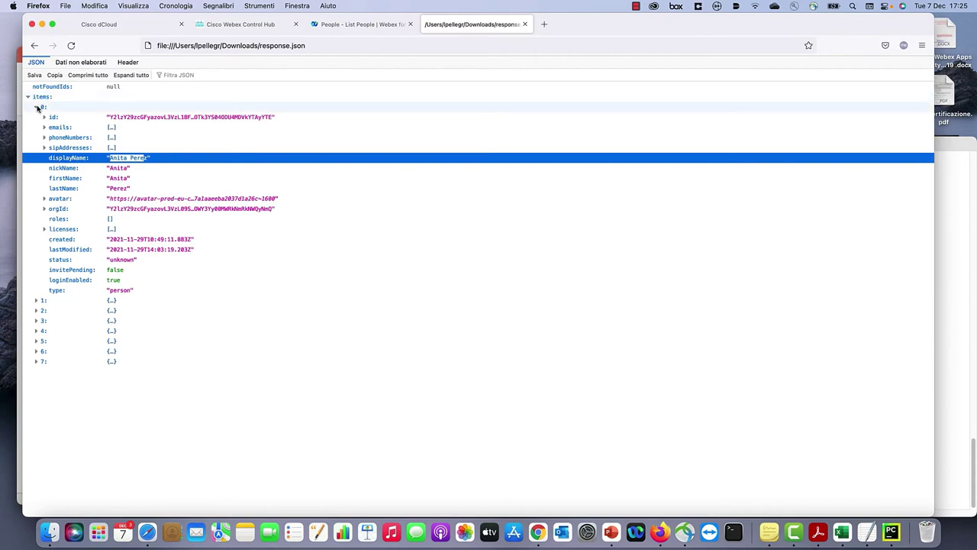
key("ctrl+Right")
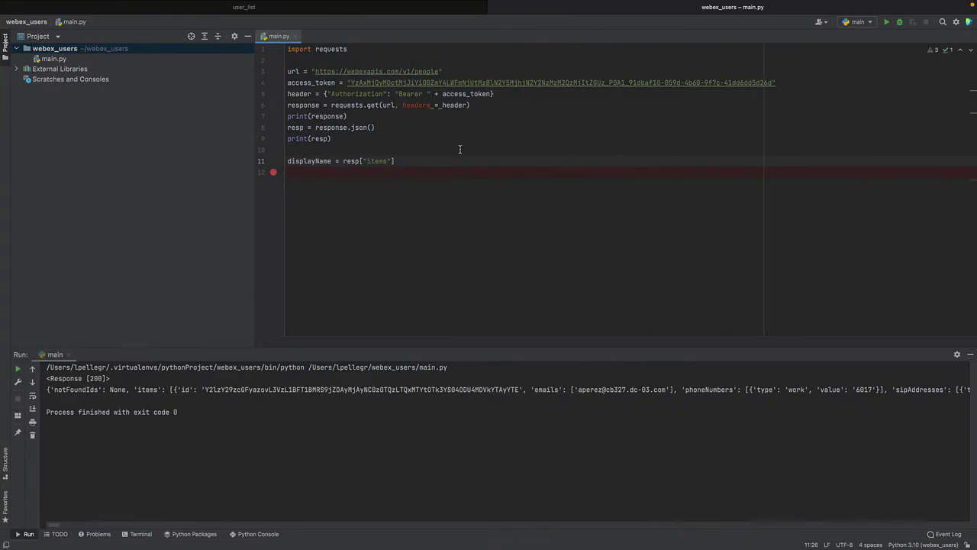
type("[0")
key("ctrl+Left")
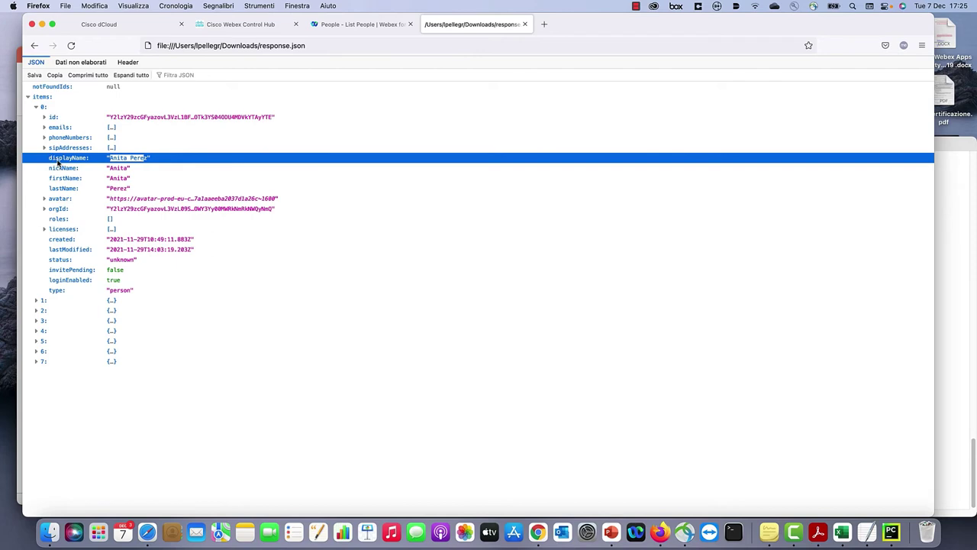
key("ctrl+Right")
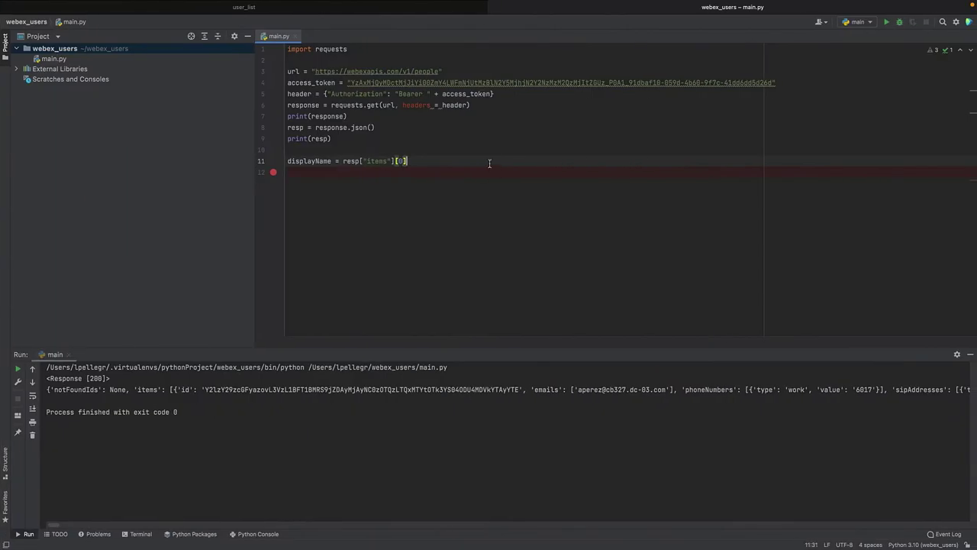
type("[\"dis")
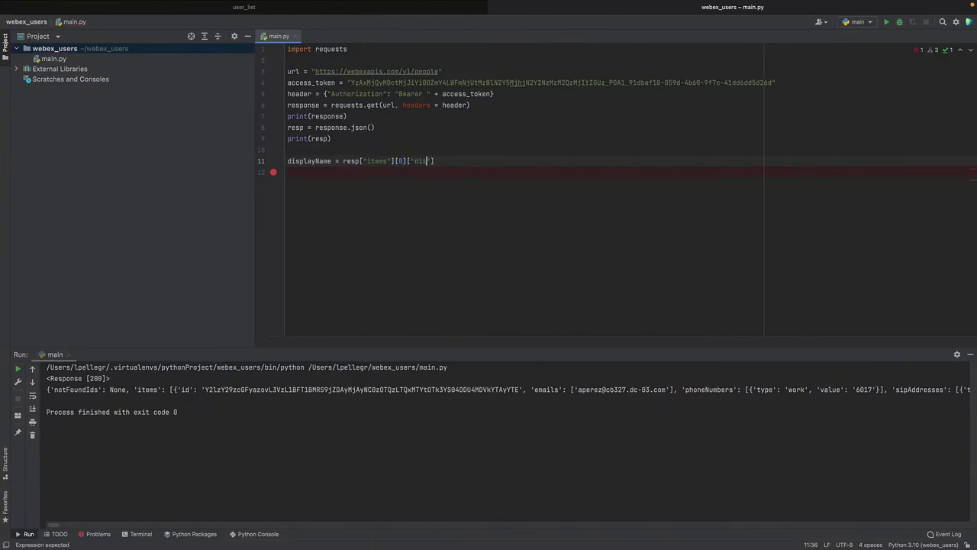
type("play")
type("Name")
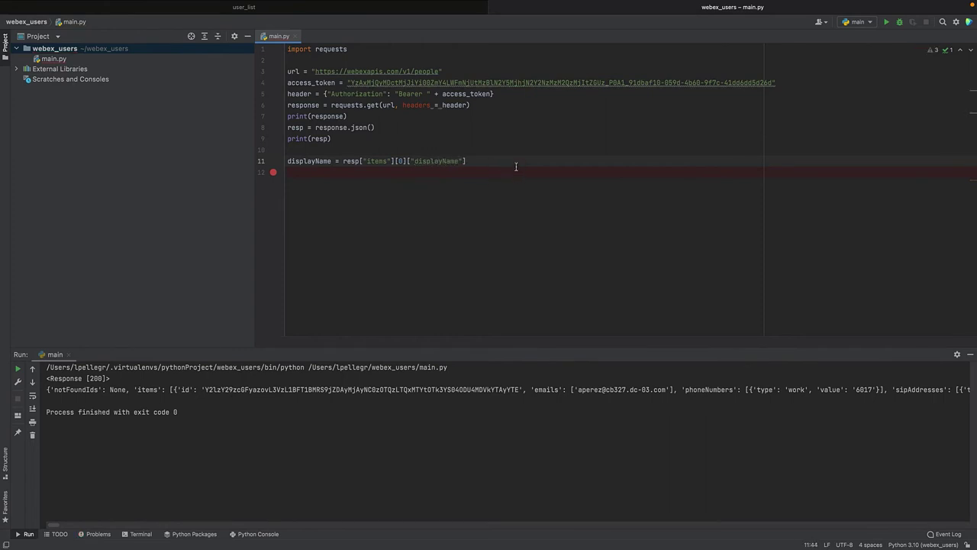
key("Return")
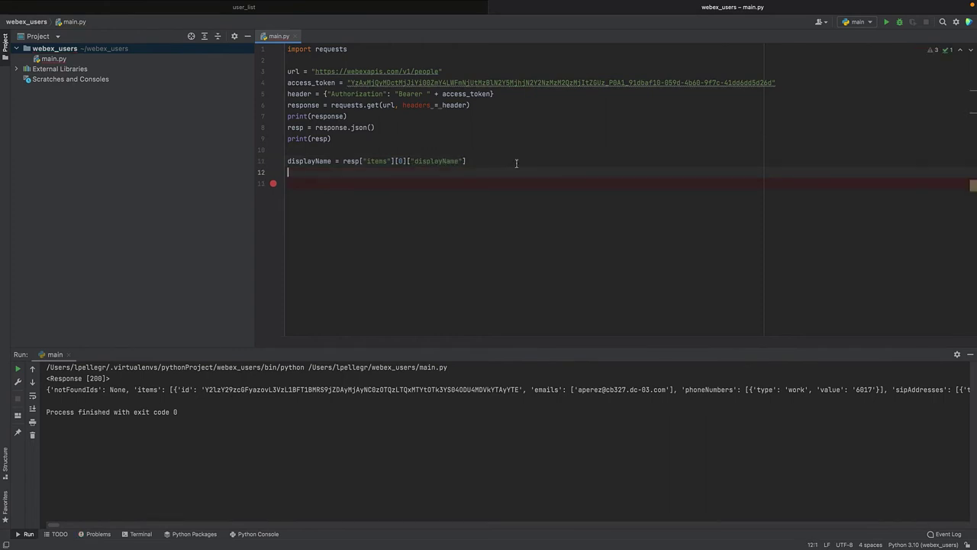
type("email =")
Start email = by copying resp["items"][0] from line 11 and pasting it.
key("super+Tab")
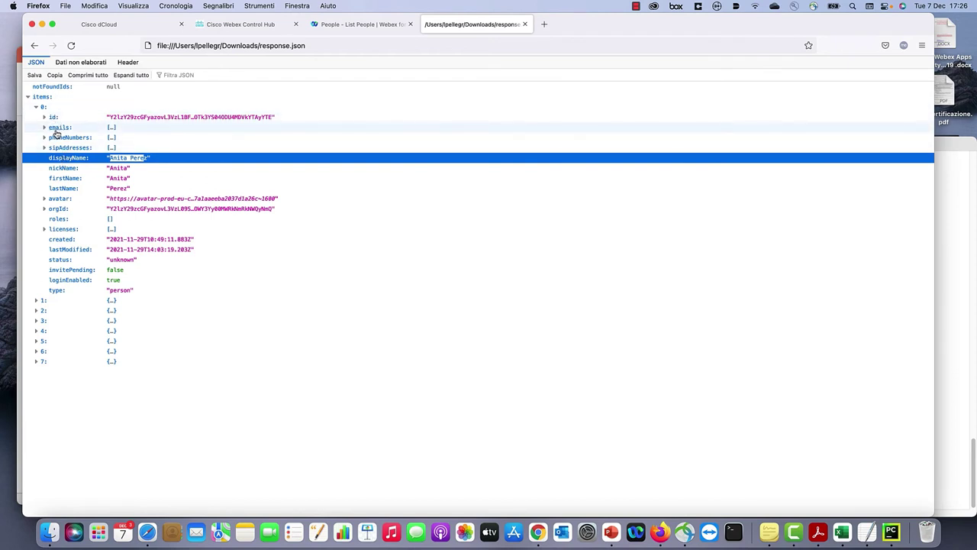
key("ctrl+Right")
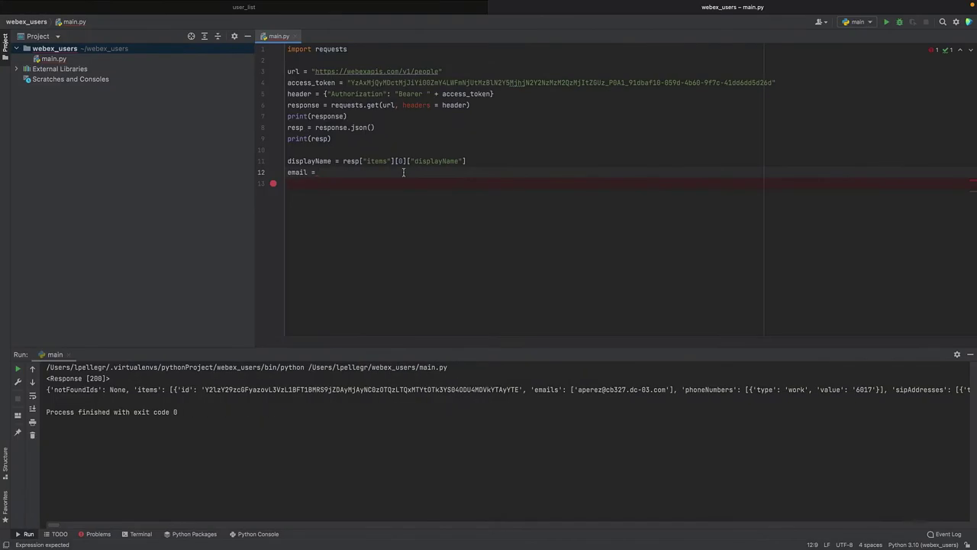
double_click(352, 161)
left_click_drag(359, 162, 394, 162)
right_click(394, 161)
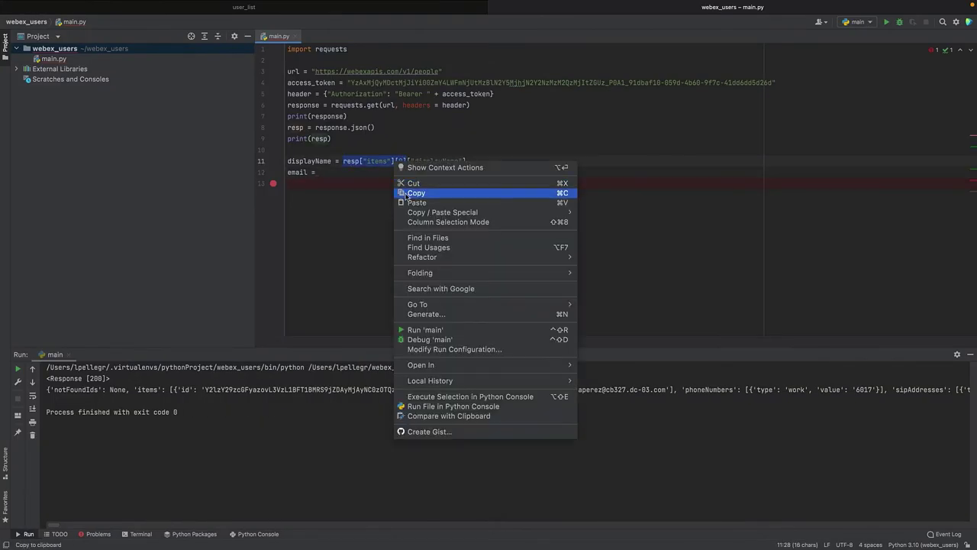
left_click(417, 192)
left_click(376, 172)
key("ctrl+v")
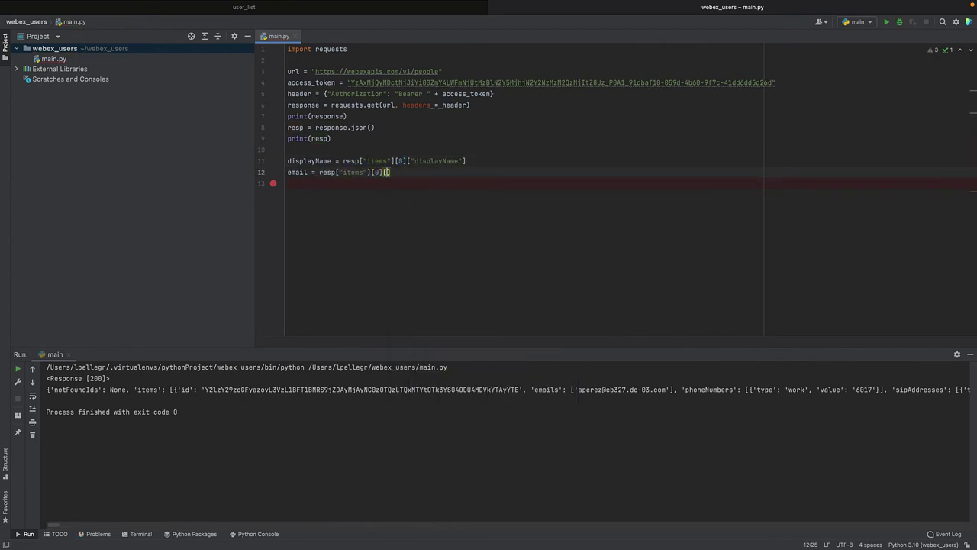
type("[\"emails")
Check the emails structure in Firefox, complete ["emails"][0], and start print(dis below.
key("super+Tab")
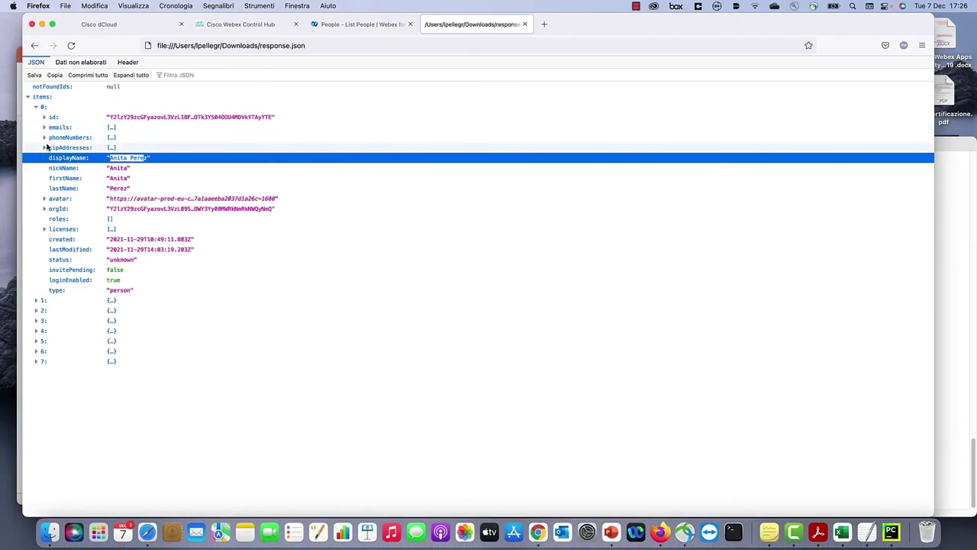
left_click(45, 127)
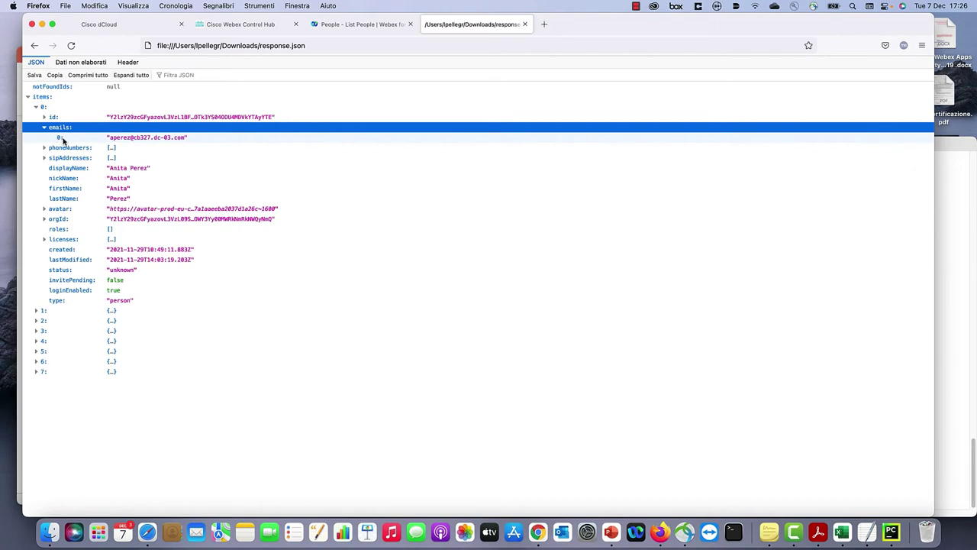
key("ctrl+Right")
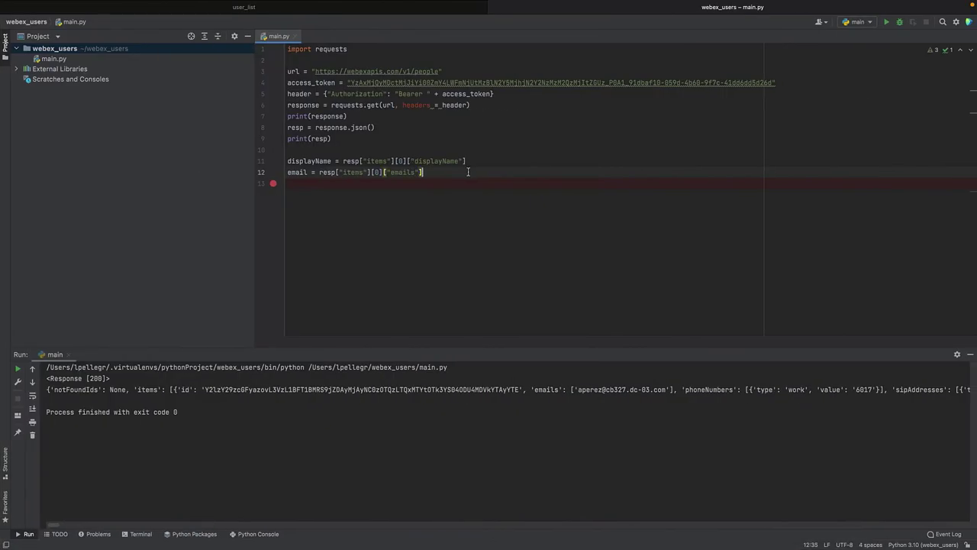
type("[0")
key("Right")
key("Return")
key("Return")
type("pp")
key("BackSpace")
type("rint(")
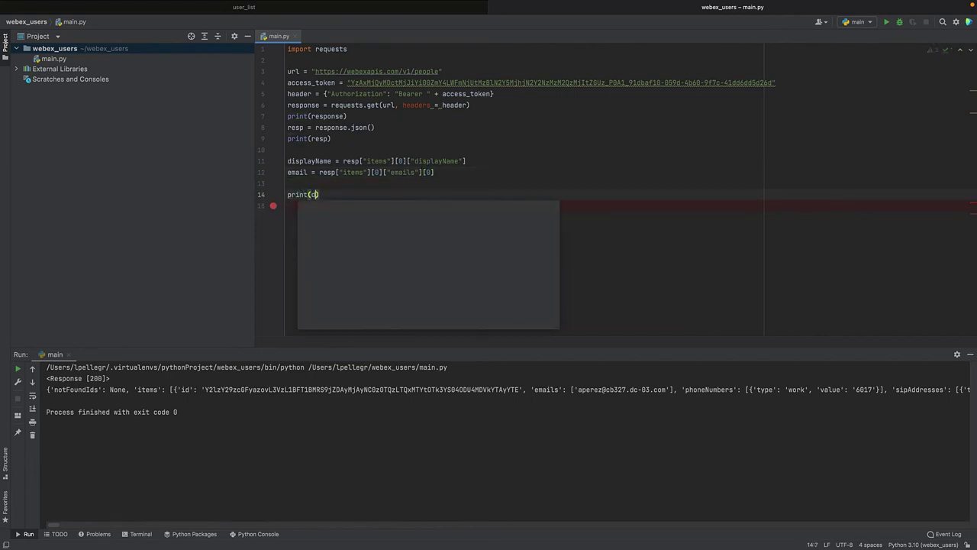
type("dis")
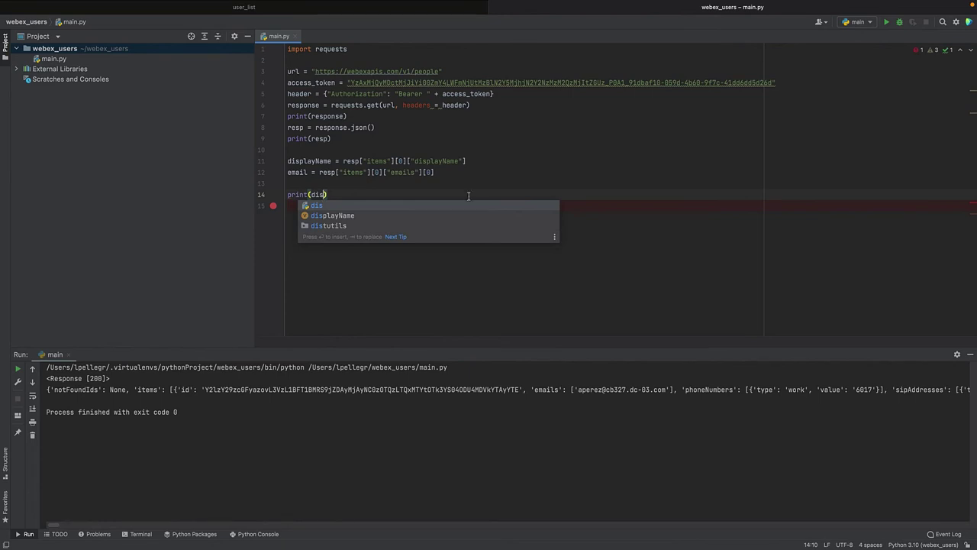
Add print(displayName, email) below the extracted first-item fields.
left_click(381, 215)
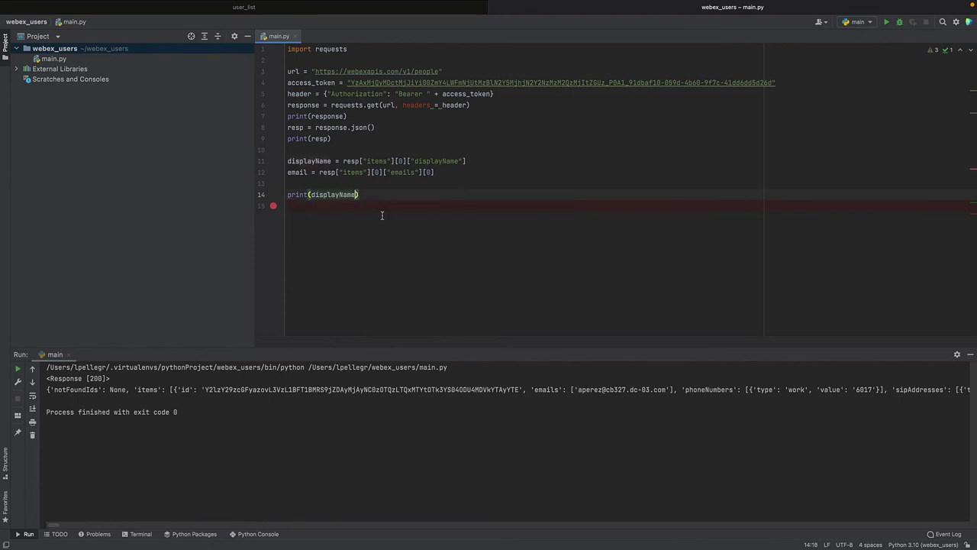
type(", em")
key("Tab")
left_click(421, 205)
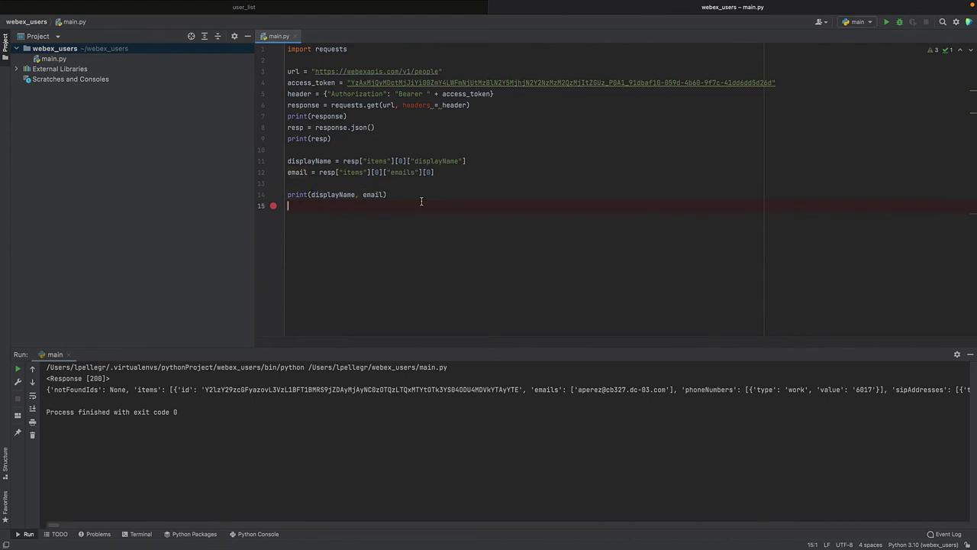
right_click(279, 35)
left_click(301, 189)
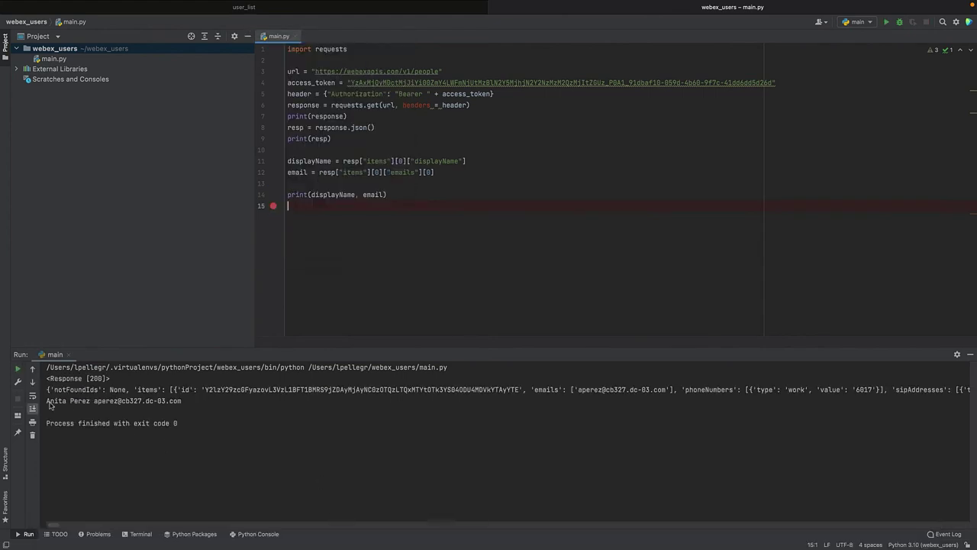
left_click_drag(90, 415, 45, 400)
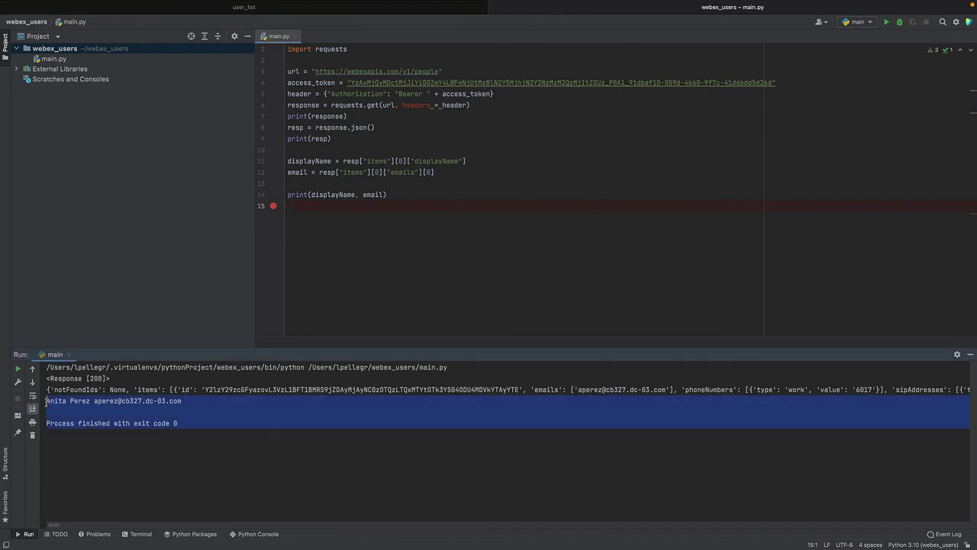
left_click(96, 401)
left_click_drag(96, 401, 182, 401)
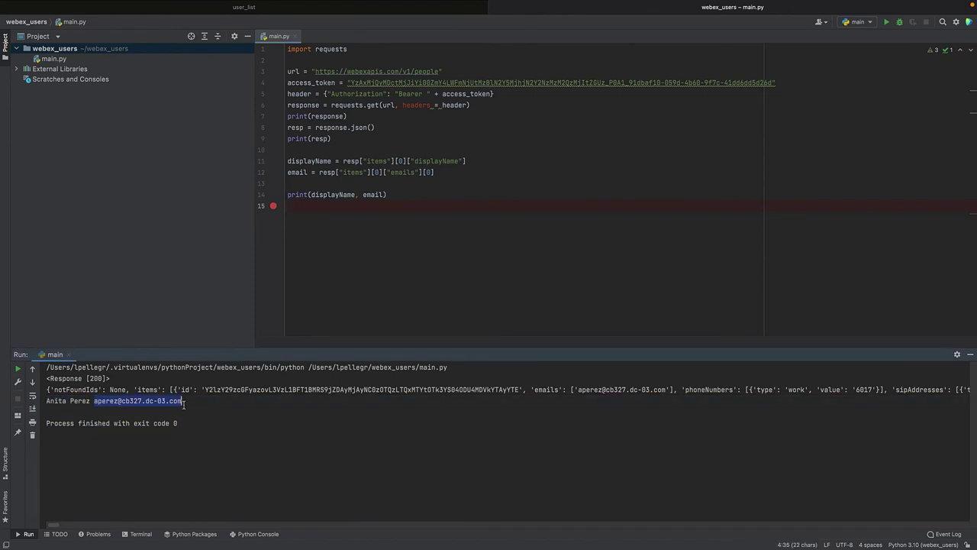
left_click(235, 419)
left_click(458, 196)
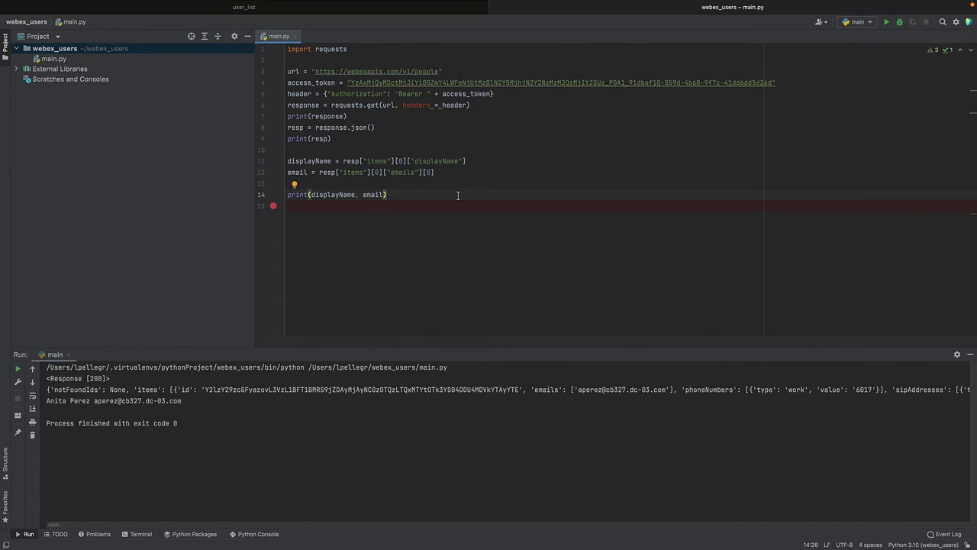
Add blank lines below the print for a count variable n, then bring up Firefox's response.json.
key("Return")
key("Return")
type("n")
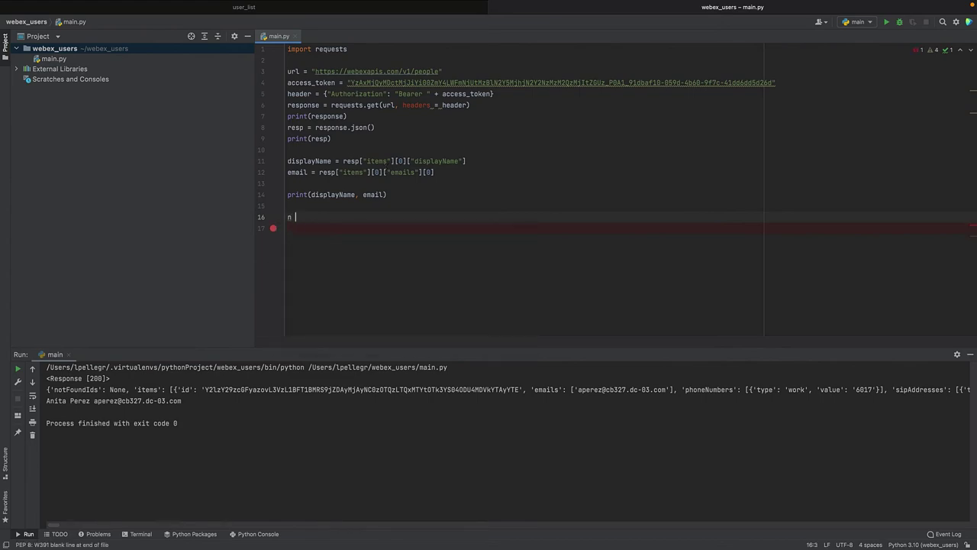
key("super+Tab")
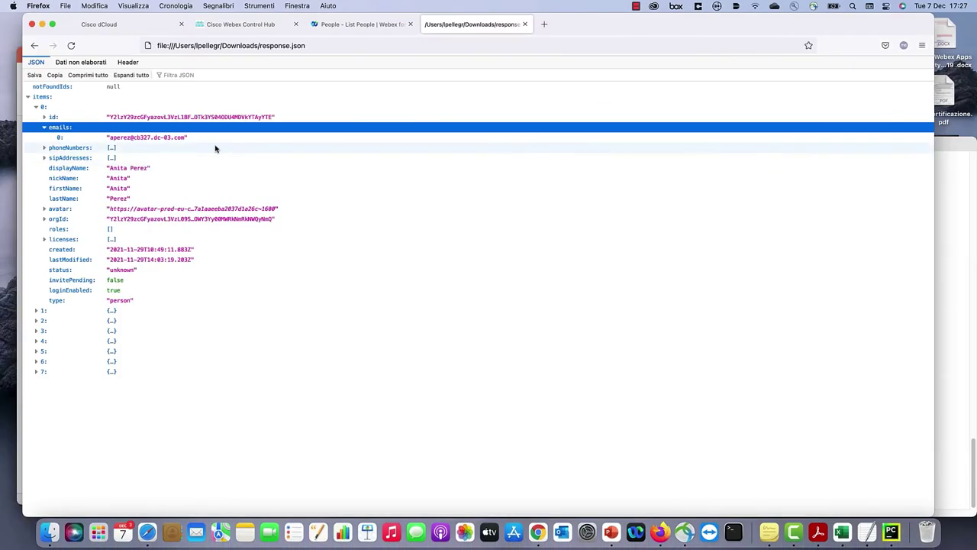
Collapse the response.json items tree to list its eight person entries, then go back to main.py.
left_click(28, 97)
left_click(29, 97)
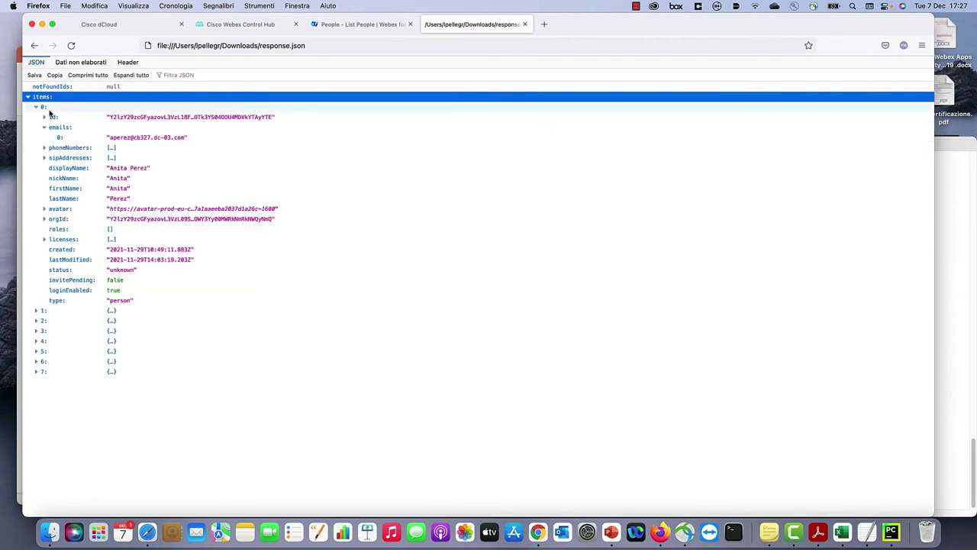
left_click(36, 107)
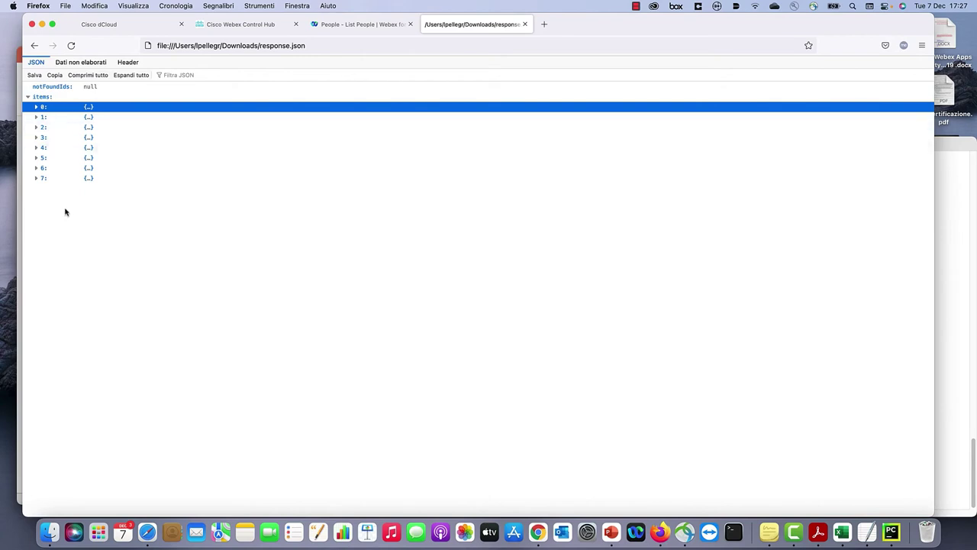
key("ctrl+Right")
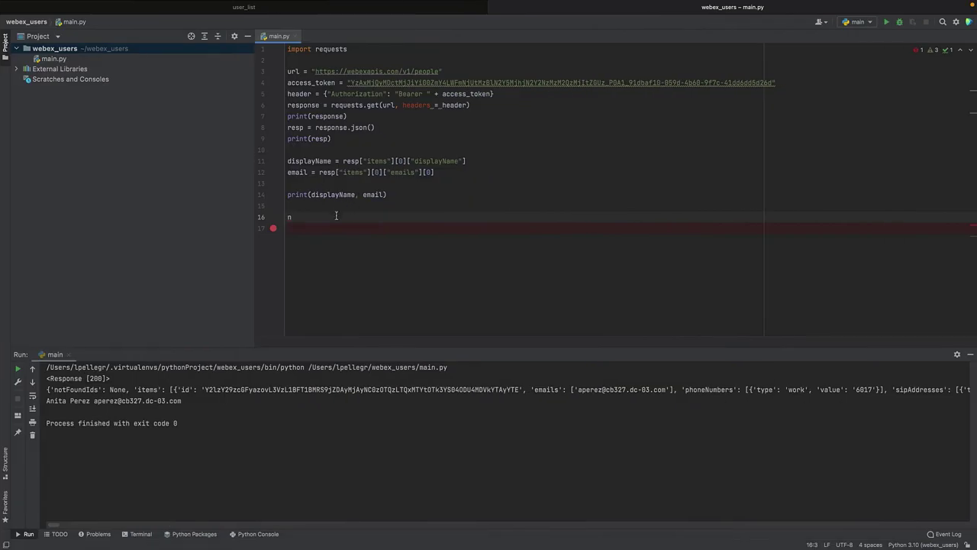
type("= len(resp")
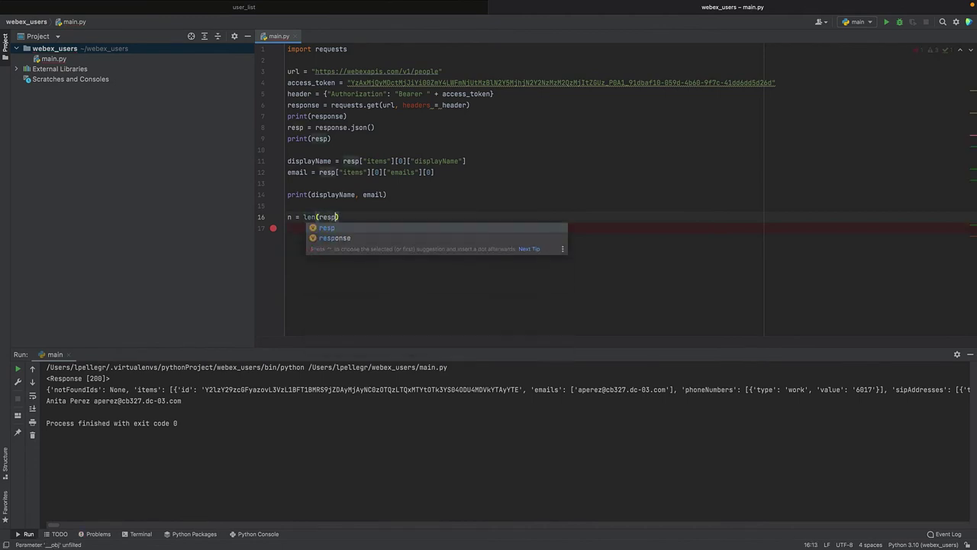
type("[\"items")
Add n = len(resp["items"]) and a for j in range(n): loop header with a body line.
left_click(400, 218)
key("Return")
key("Return")
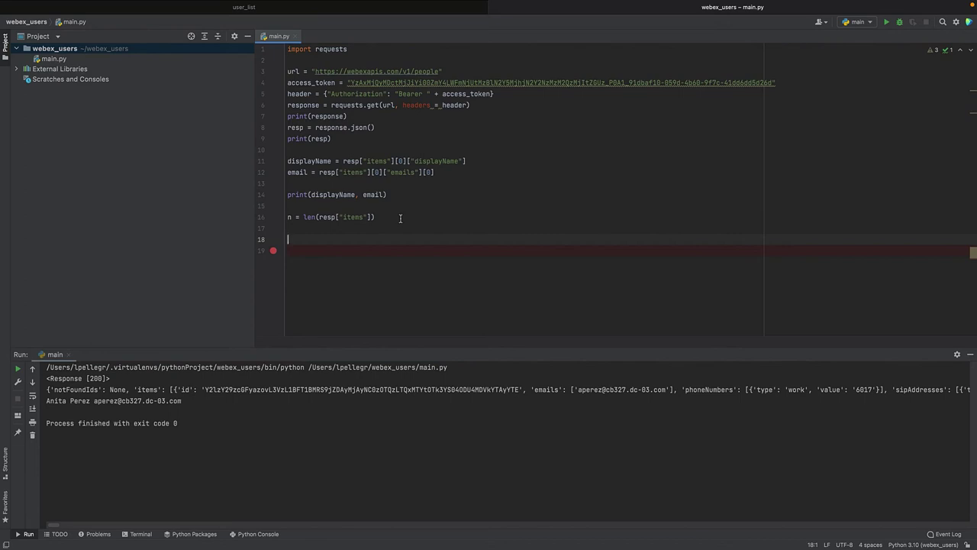
type("for j ")
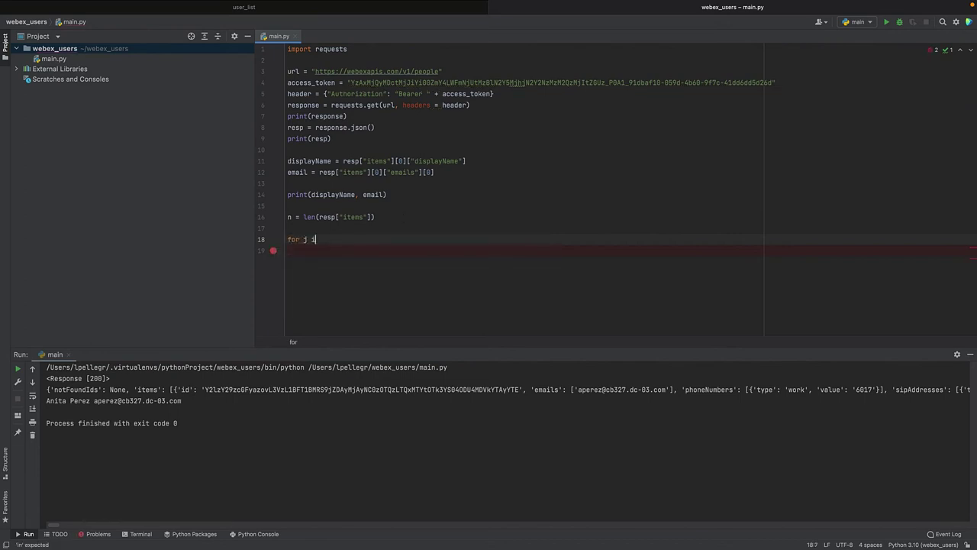
type("in range(")
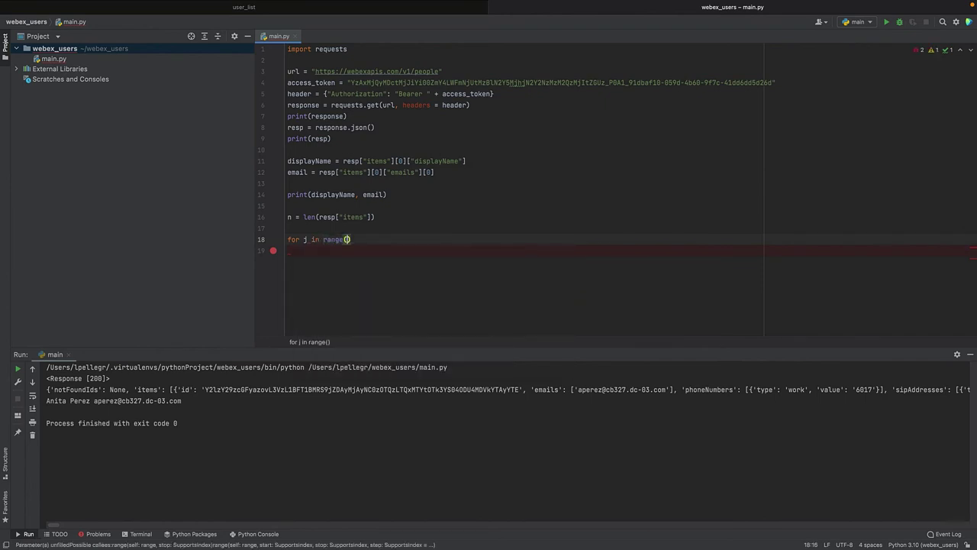
type("n")
key("Right")
type(":")
key("Return")
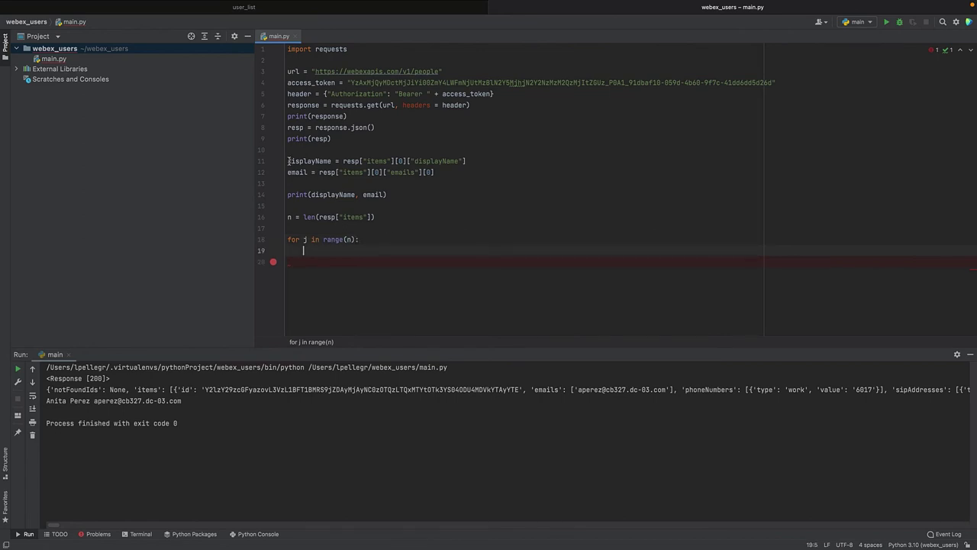
Copy the displayName and email extraction lines into the for j loop body.
left_click_drag(288, 160, 436, 171)
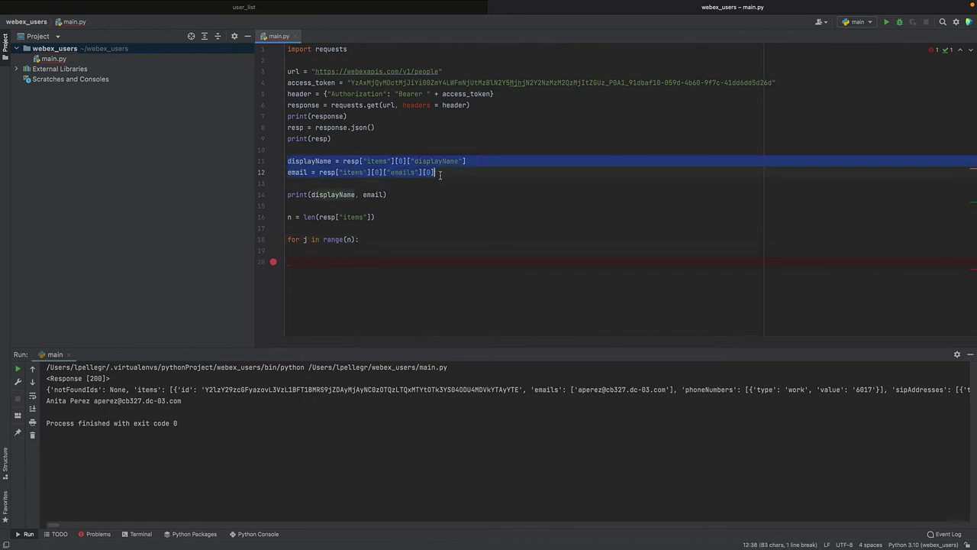
right_click(415, 171)
left_click(443, 203)
left_click(376, 239)
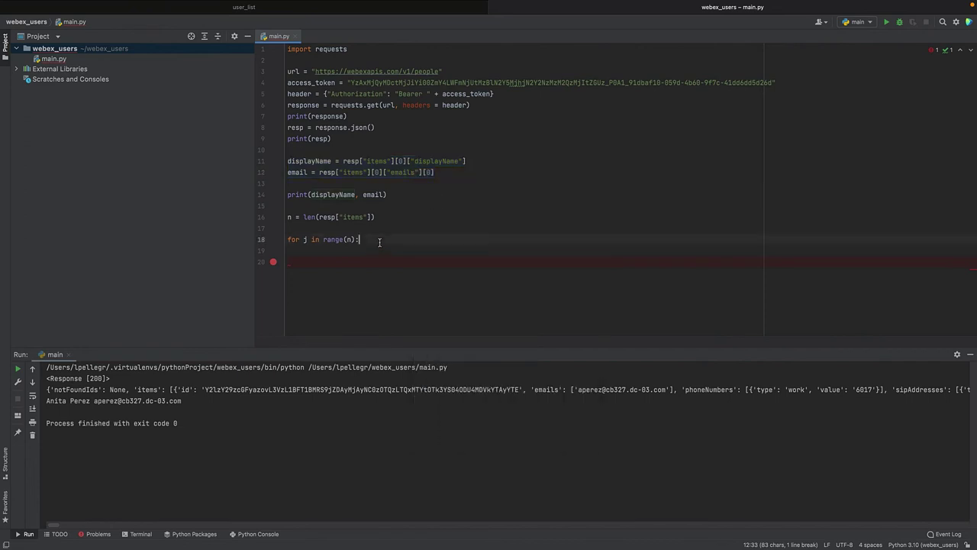
key("Return")
key("ctrl+v")
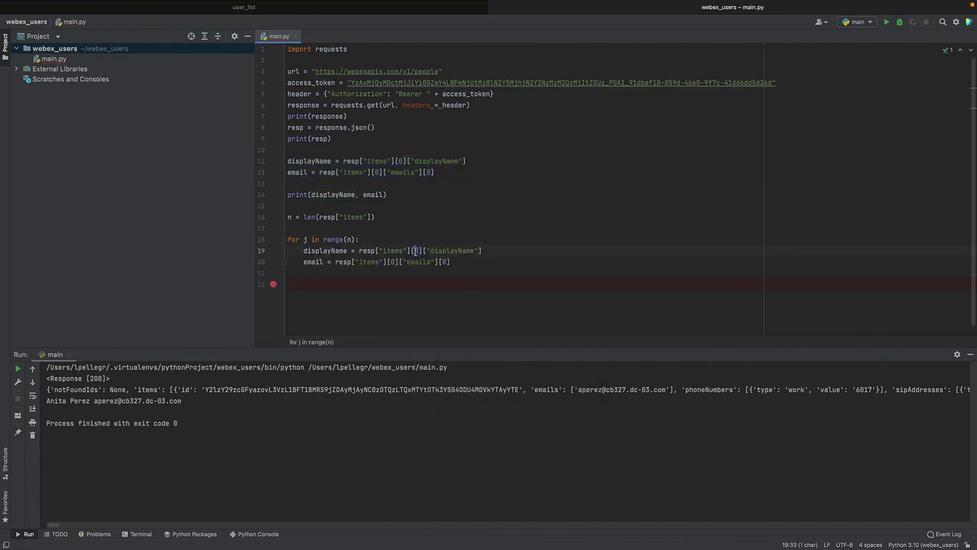
Replace both [0] item indexes in the pasted lines with [j].
double_click(415, 250)
type("j")
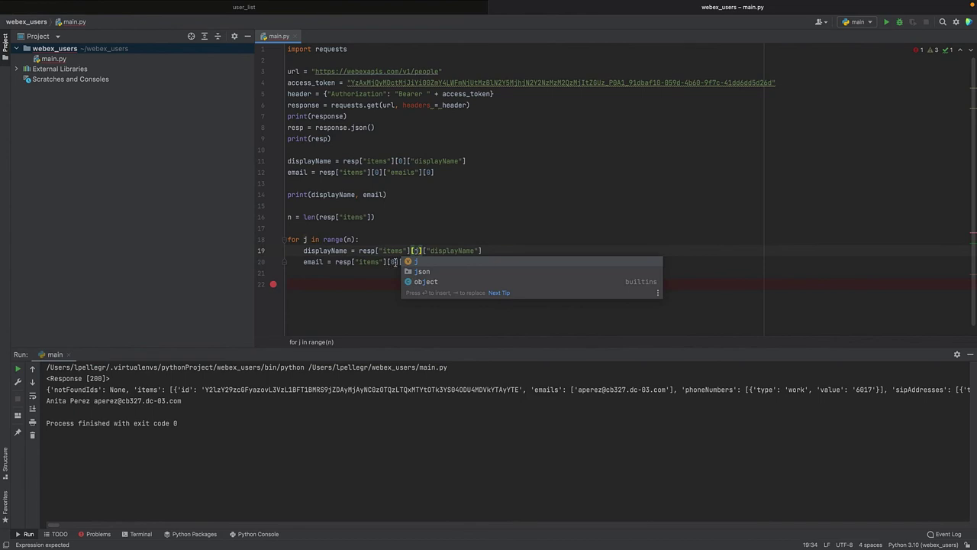
left_click(395, 262)
key("BackSpace")
type("j")
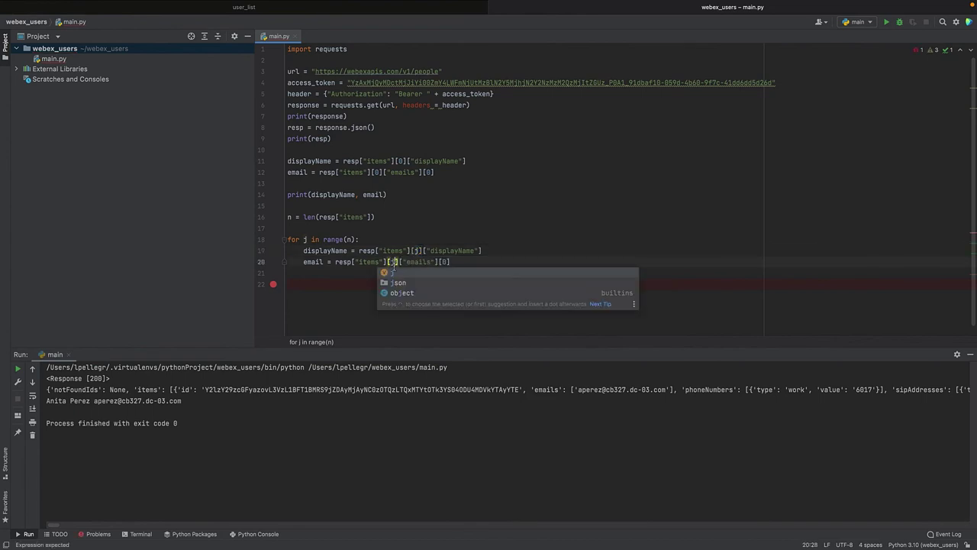
left_click(310, 239)
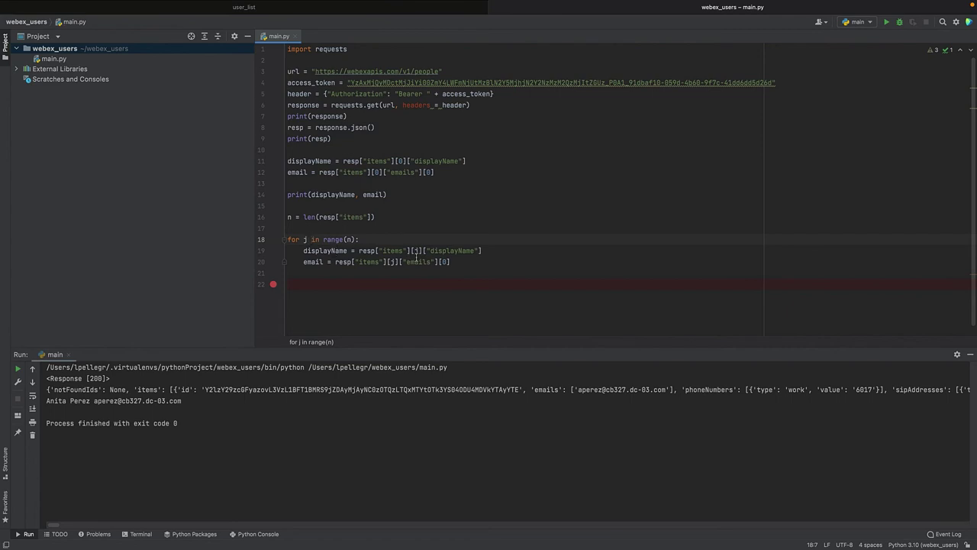
left_click(463, 261)
key("Return")
Create users = [] and append [displayName, email] to users inside the loop.
left_click(409, 219)
key("Return")
key("Return")
type("users = []")
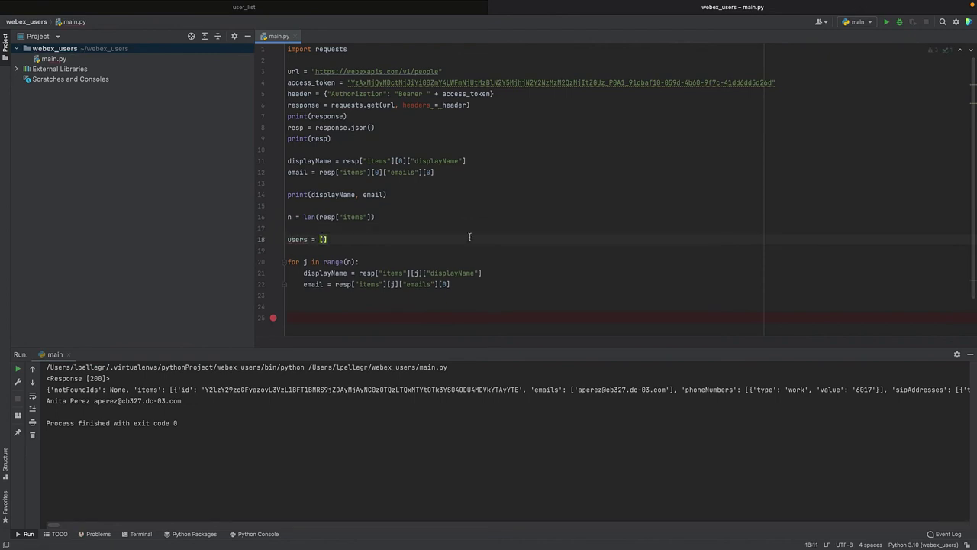
left_click(466, 285)
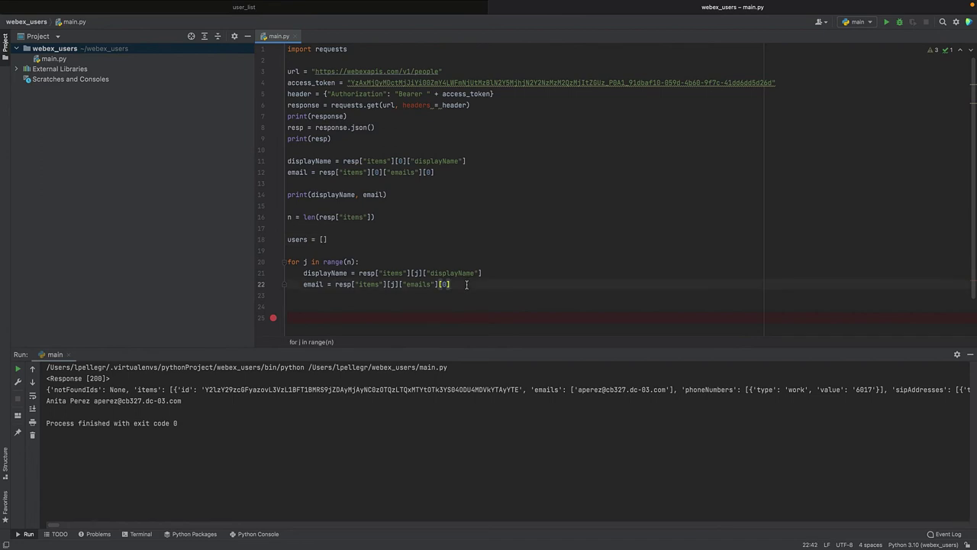
key("Return")
type("users")
type(".app")
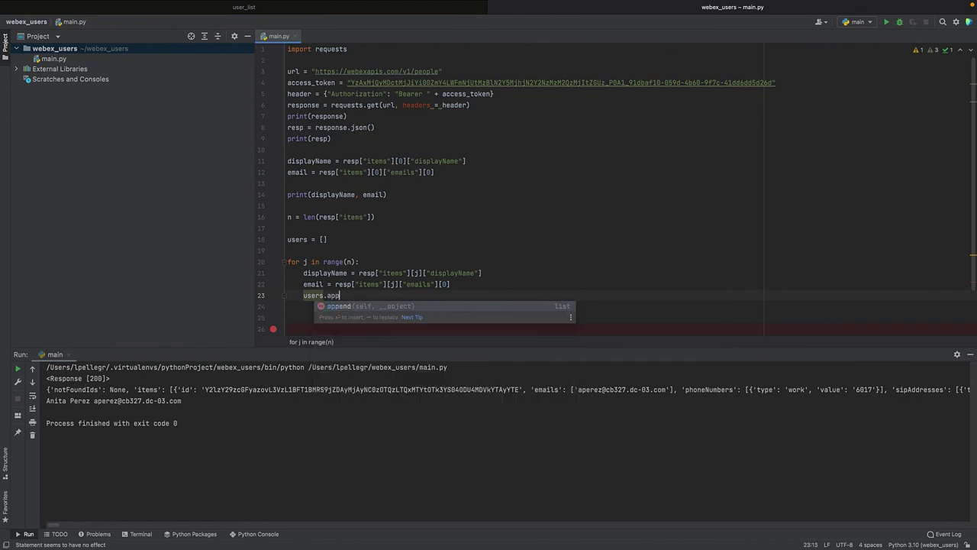
type("end([displa")
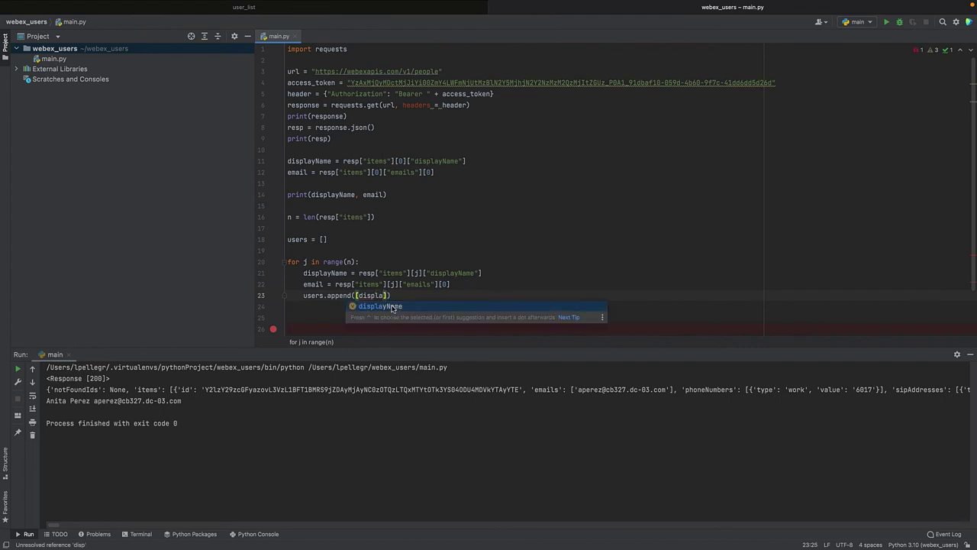
key("Tab")
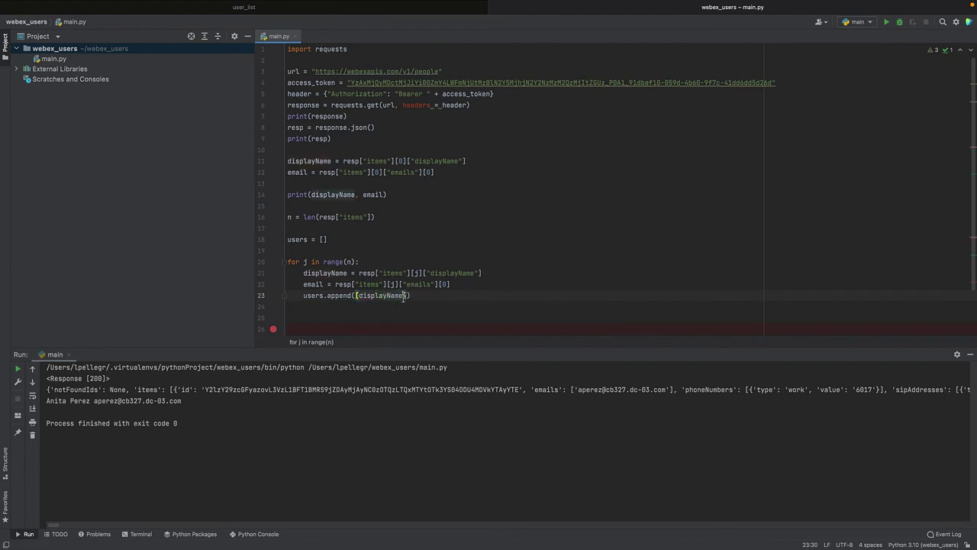
type(", ema")
key("Tab")
left_click(460, 296)
Add print (users) on an unindented line after the loop.
key("Return")
key("Return")
key("BackSpace")
type("rint ")
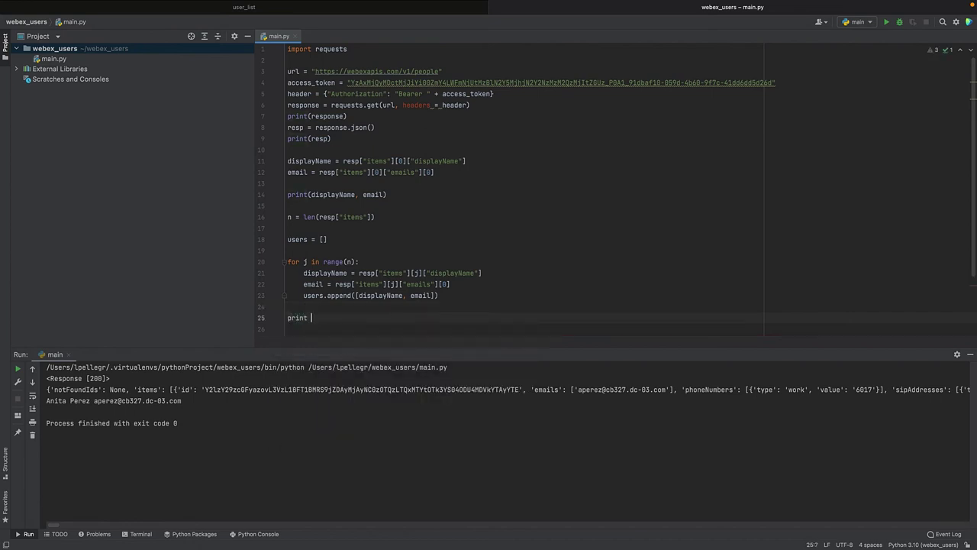
type("(")
key("BackSpace")
type("(users")
Rerun main.py, check the printed name–email pairs, and add blank lines below print(users).
right_click(276, 38)
left_click(306, 193)
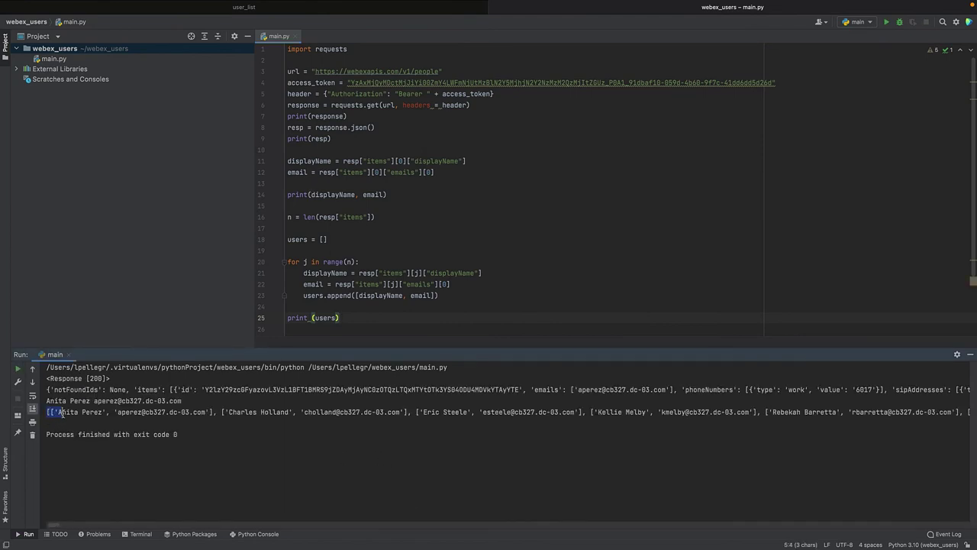
left_click_drag(47, 412, 214, 413)
left_click(52, 412)
left_click_drag(55, 412, 210, 412)
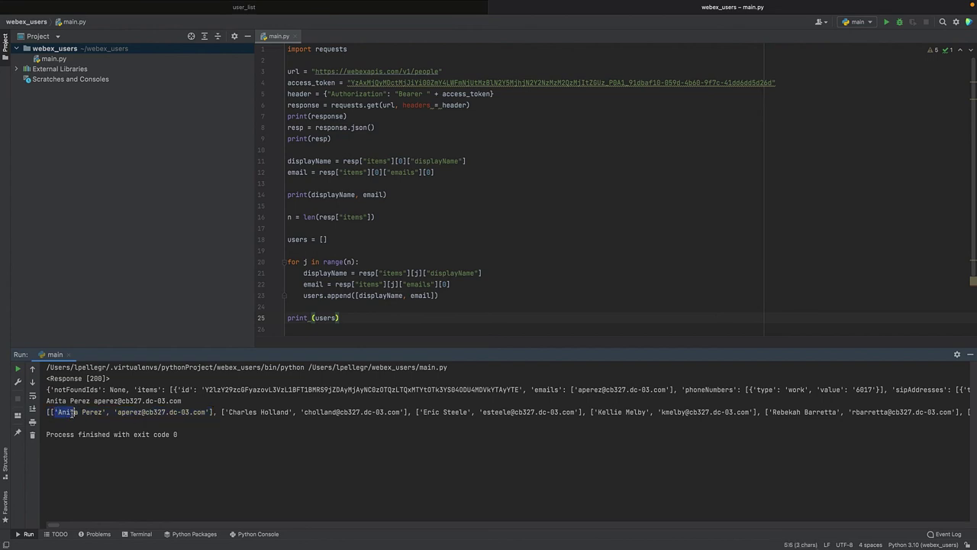
left_click(238, 414)
left_click(351, 318)
key("Return")
key("Return")
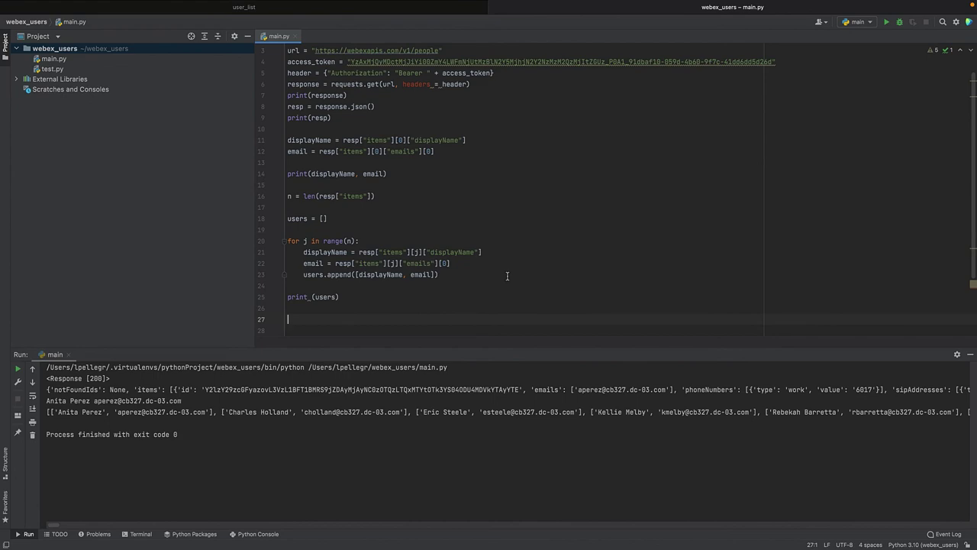
Search Google for 'write a list to a csv file python' in a new Firefox tab.
key("super+Tab")
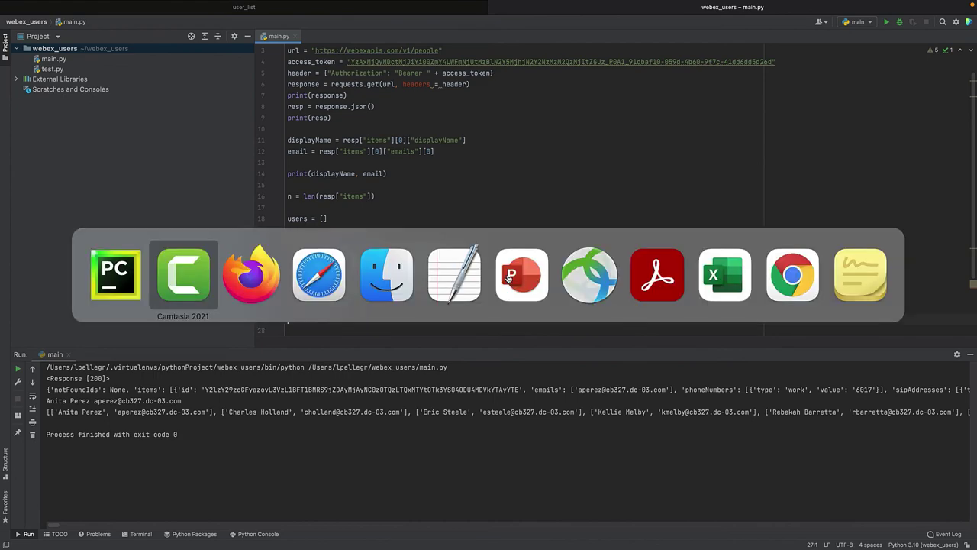
key("Tab")
key("Tab")
key("super+Tab")
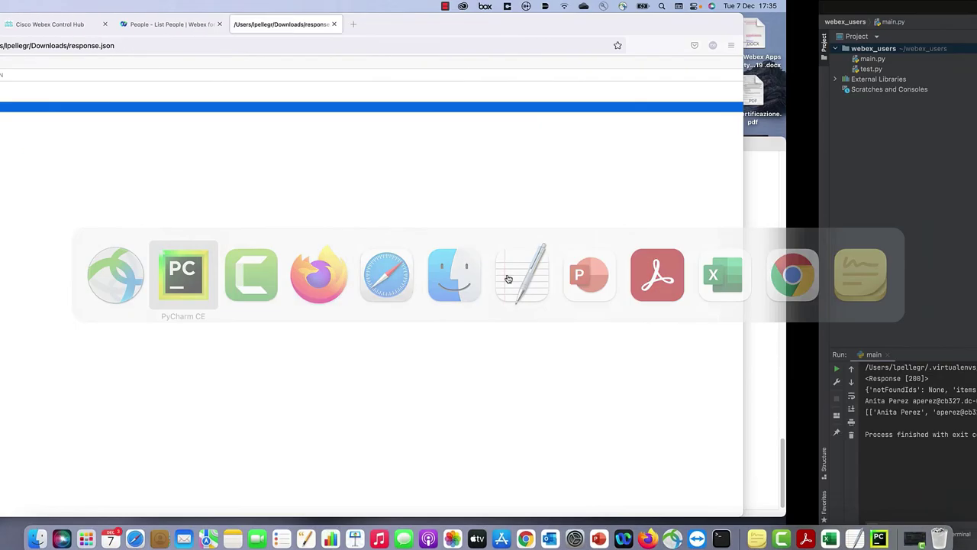
key("super+Tab")
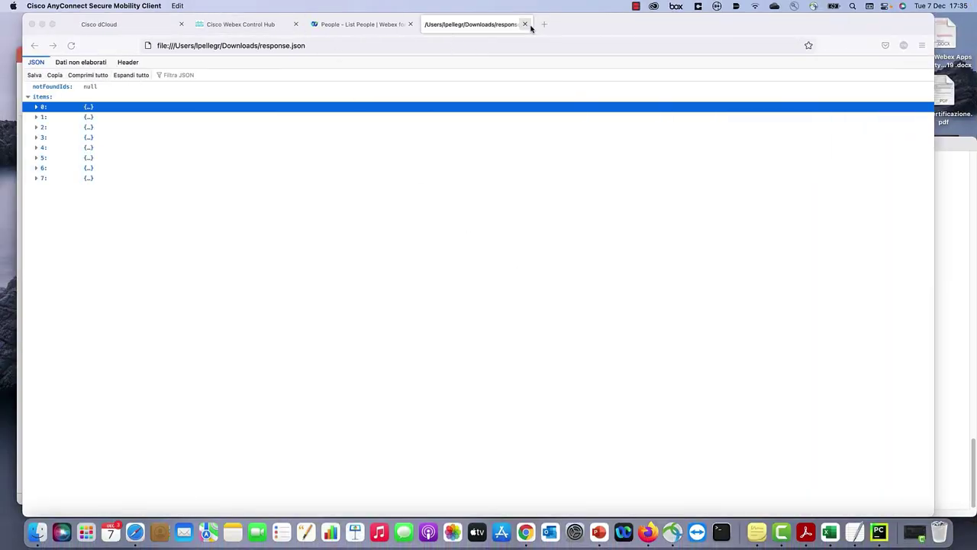
left_click(543, 24)
type("google.it/")
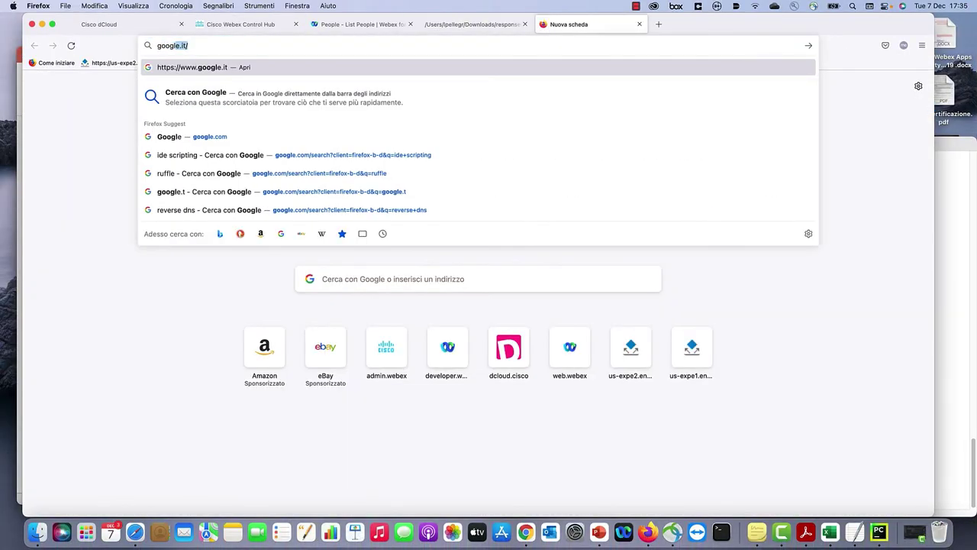
type("t")
key("Return")
type("w")
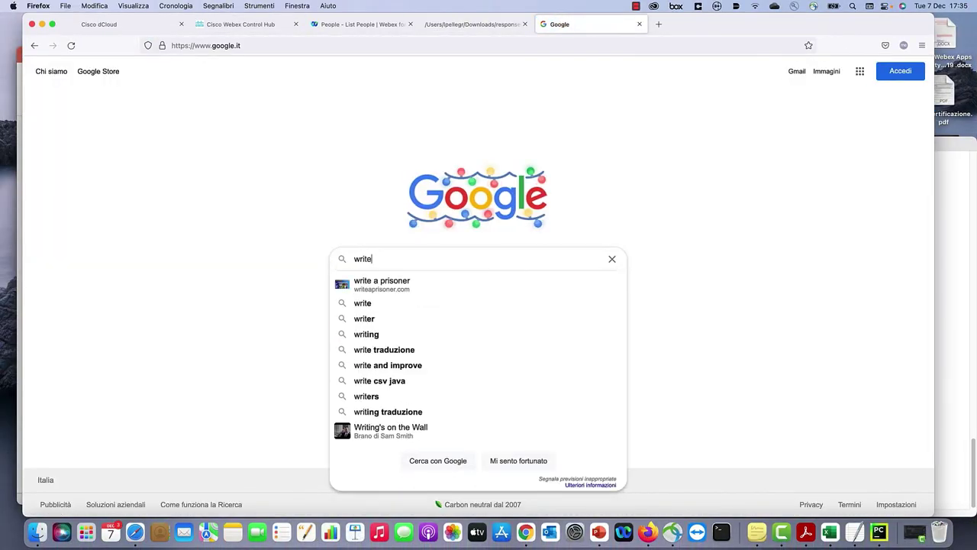
type("a list")
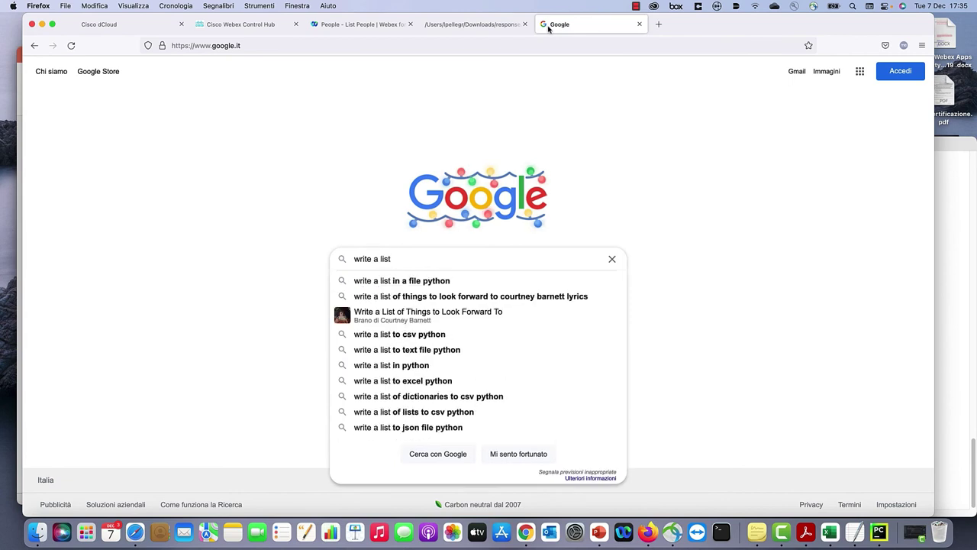
type(" to a cs")
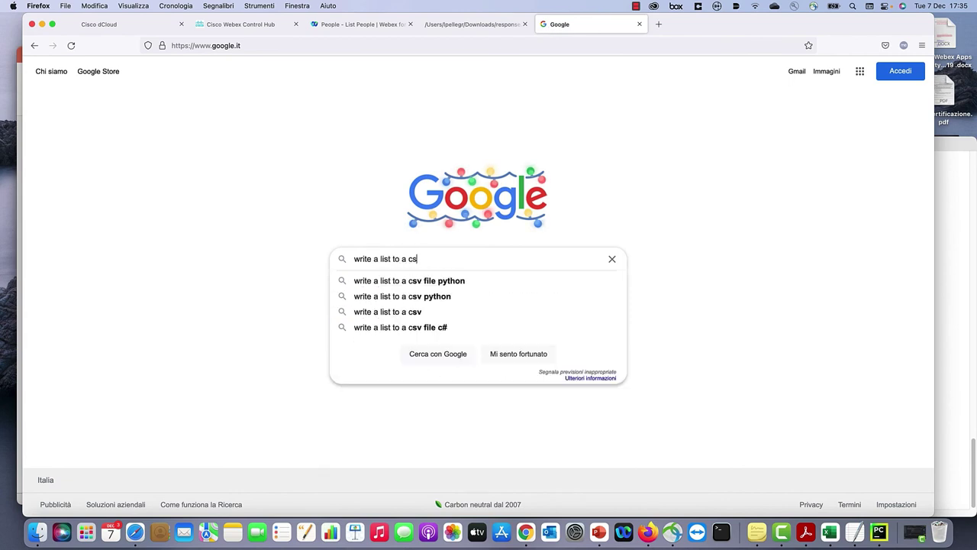
type("v fie")
key("BackSpace")
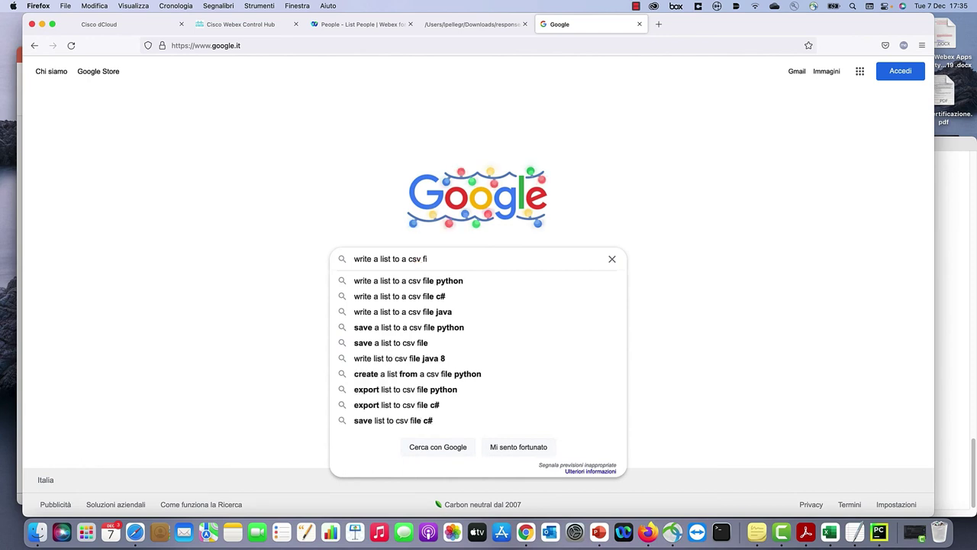
left_click(449, 280)
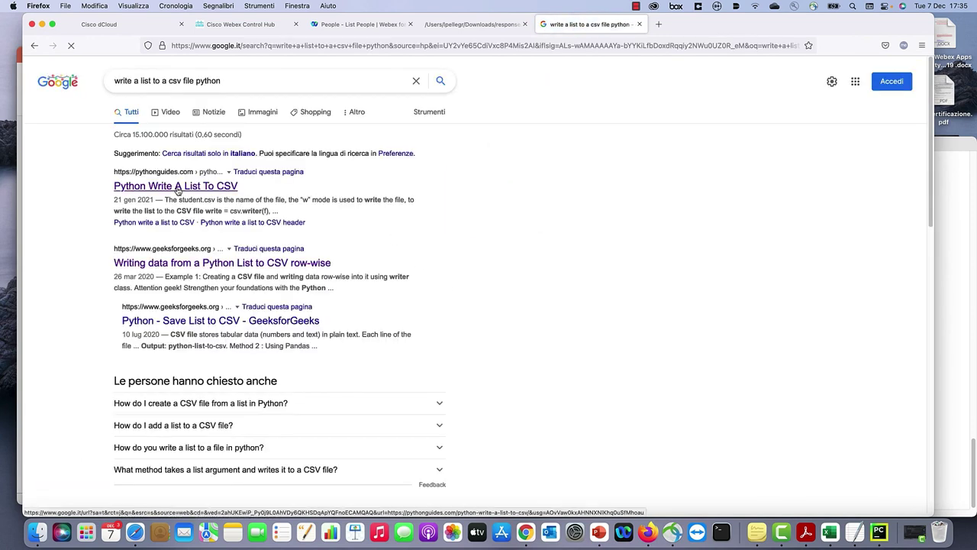
Open the Python Write A List To CSV article and read its Details header and rows example.
left_click(177, 186)
scroll(297, 206, "down", 3)
scroll(298, 206, "down", 5)
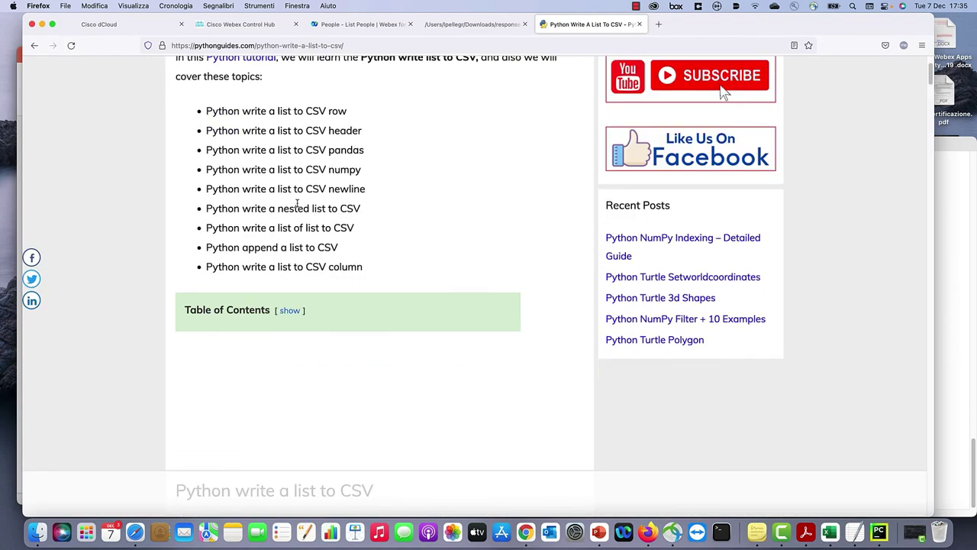
scroll(298, 206, "down", 5)
scroll(298, 206, "down", 5)
scroll(298, 206, "down", 3)
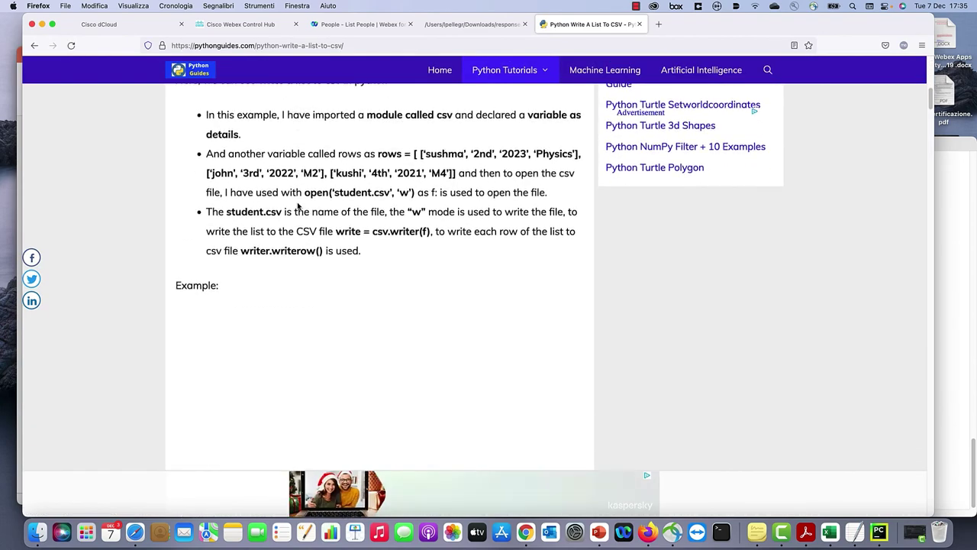
scroll(297, 206, "down", 3)
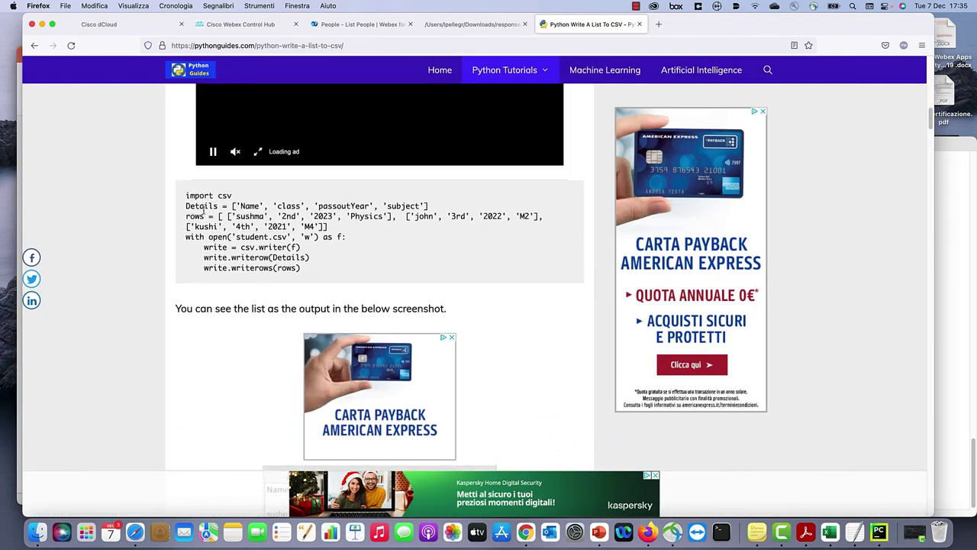
left_click_drag(186, 195, 236, 195)
left_click(204, 205)
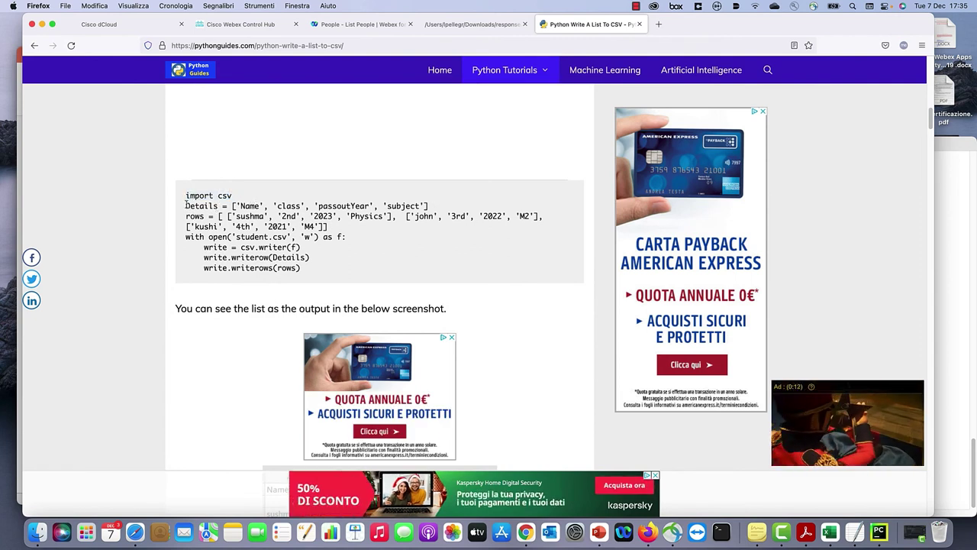
left_click_drag(186, 205, 432, 206)
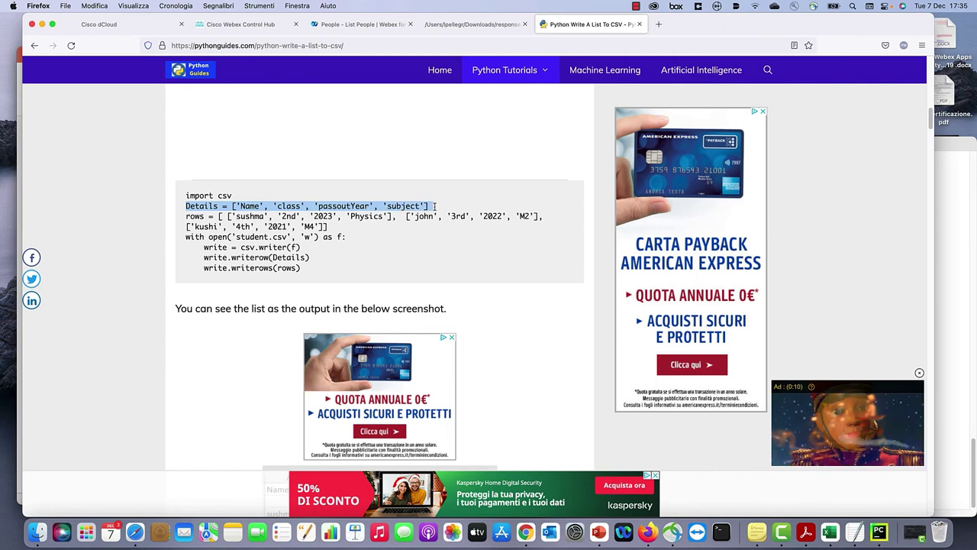
left_click(330, 219)
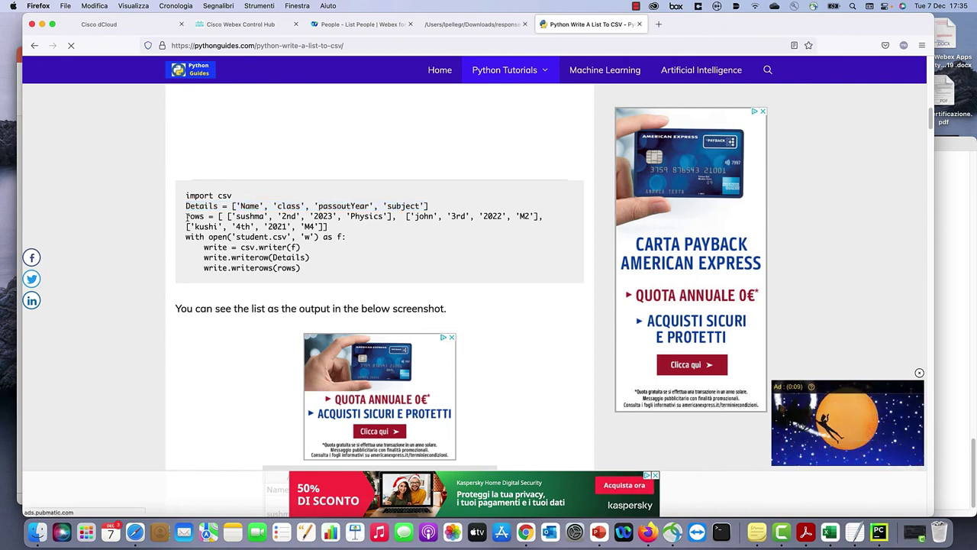
left_click_drag(218, 216, 342, 216)
left_click(235, 219)
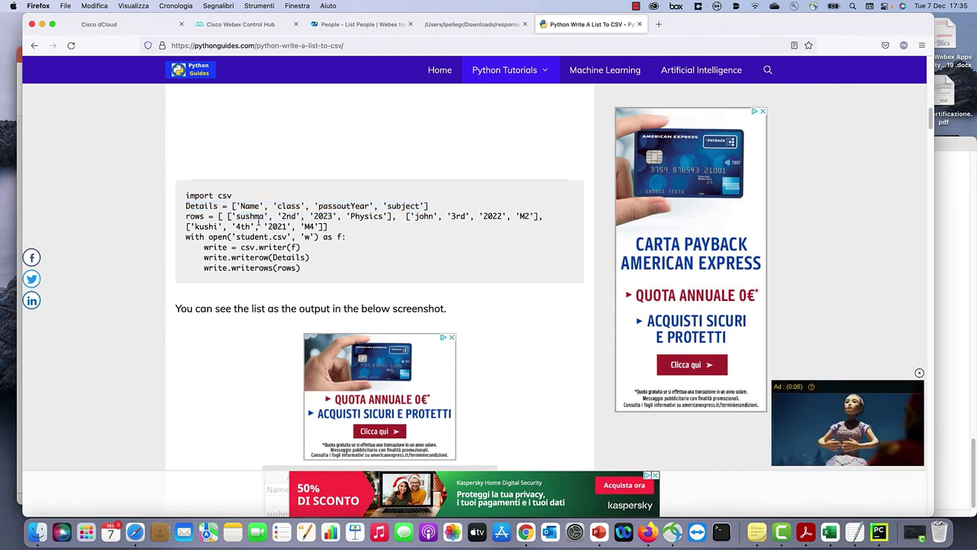
left_click_drag(229, 216, 397, 216)
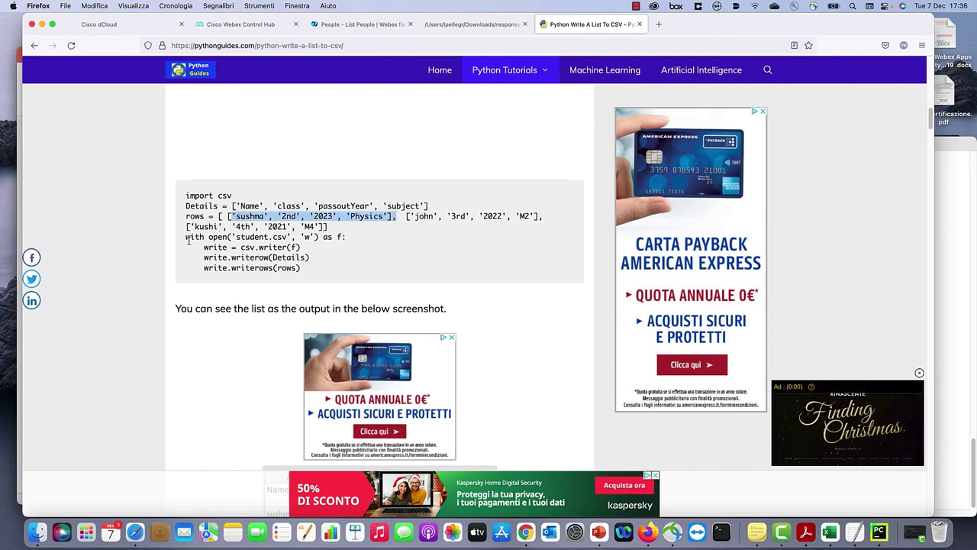
Copy the csv.writer example code that writes Details and rows to student.csv.
left_click_drag(186, 236, 348, 237)
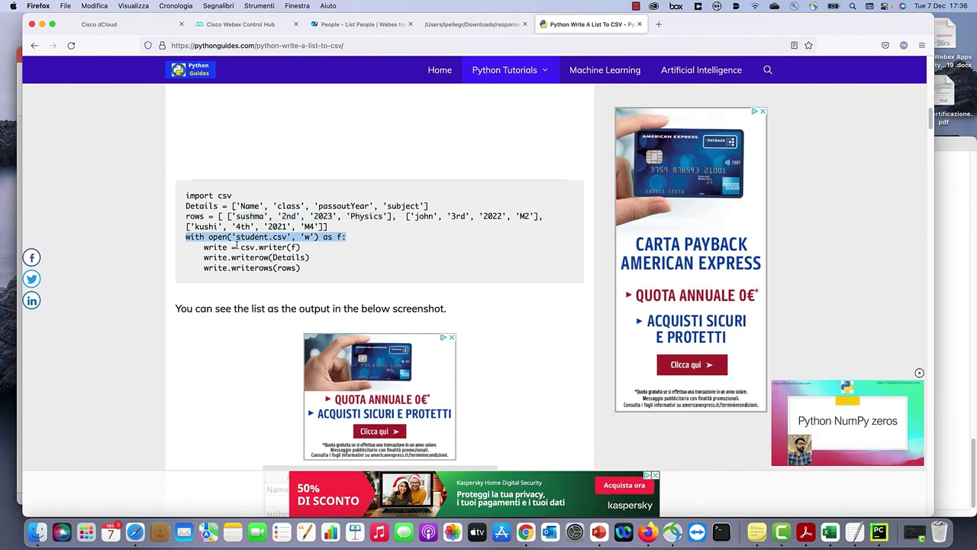
double_click(214, 247)
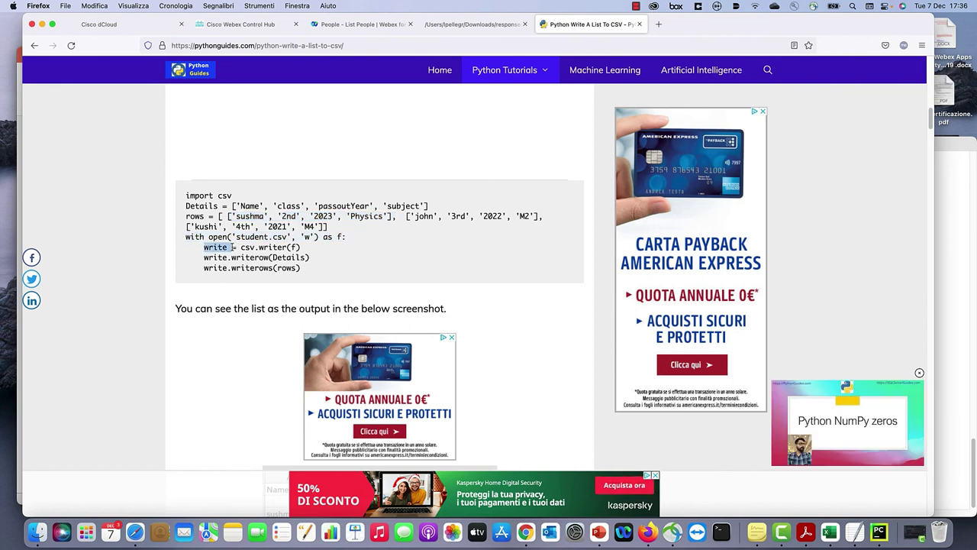
left_click_drag(233, 247, 307, 249)
left_click(233, 260)
left_click_drag(205, 258, 309, 257)
mouse_move(204, 268)
left_mouse_down()
mouse_move(305, 268)
mouse_move(186, 196)
left_mouse_up()
left_click(308, 269)
right_click(200, 203)
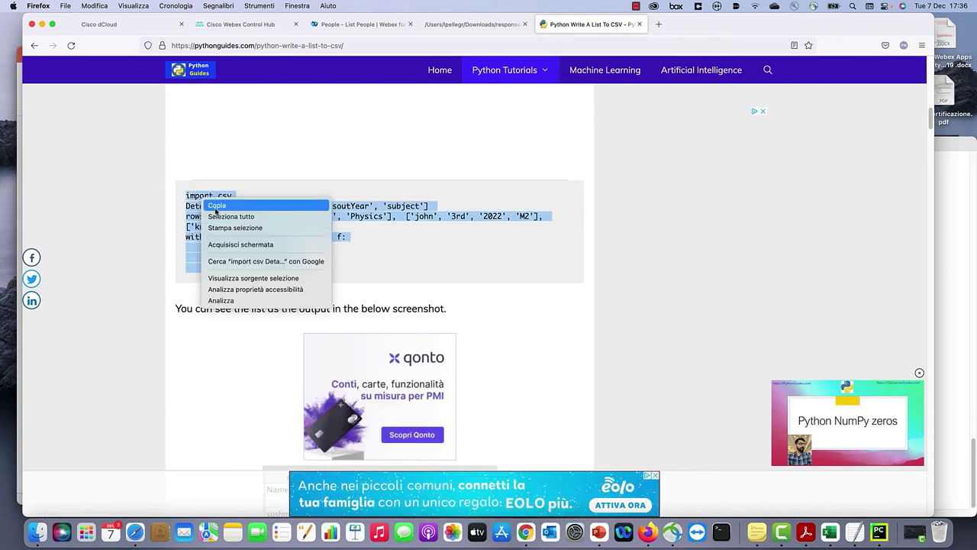
left_click(216, 205)
left_click(295, 260)
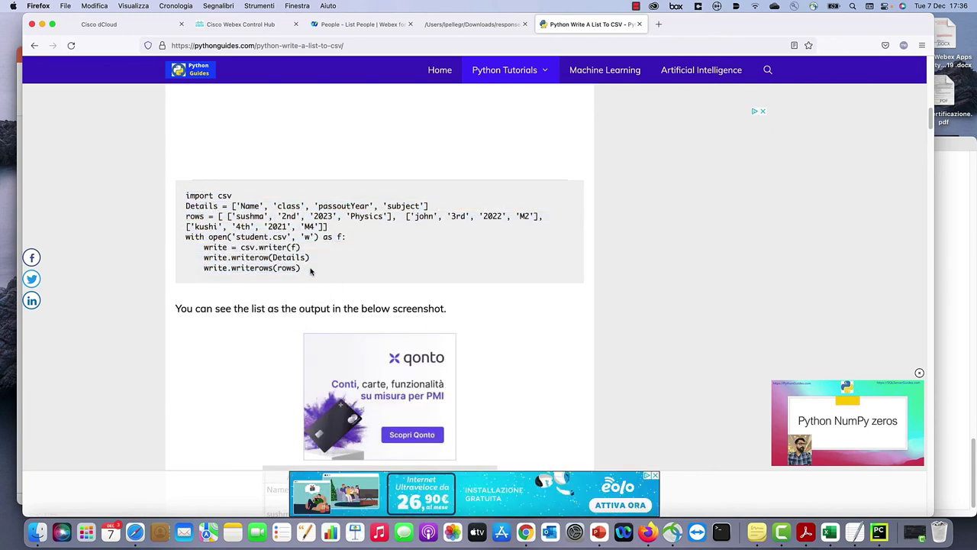
left_click_drag(305, 268, 168, 209)
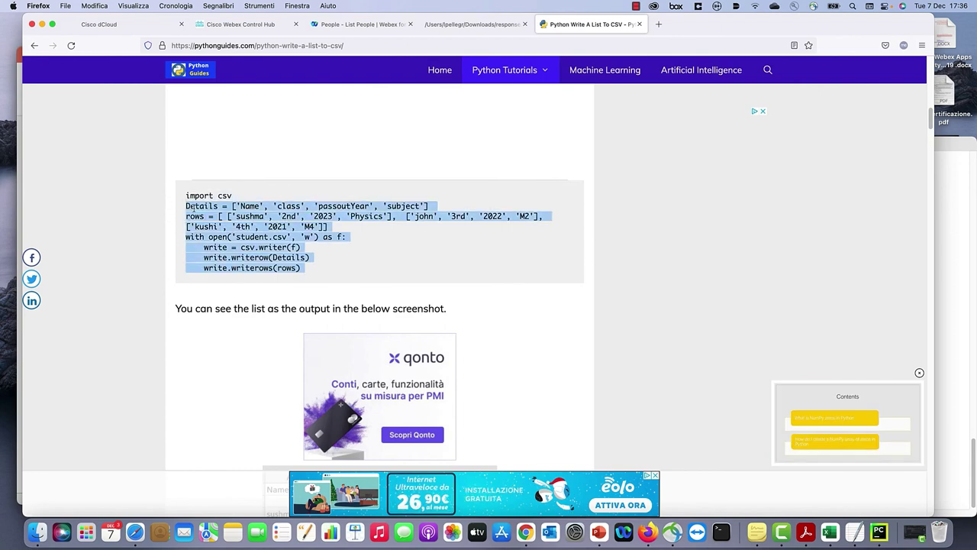
right_click(191, 209)
left_click(210, 220)
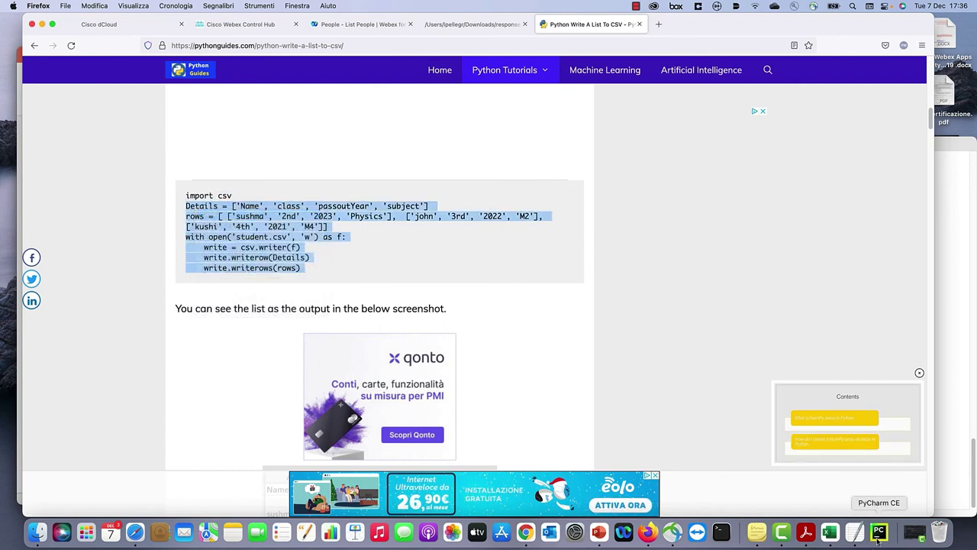
Paste the copied CSV-writing example into main.py below print(users).
left_click(879, 532)
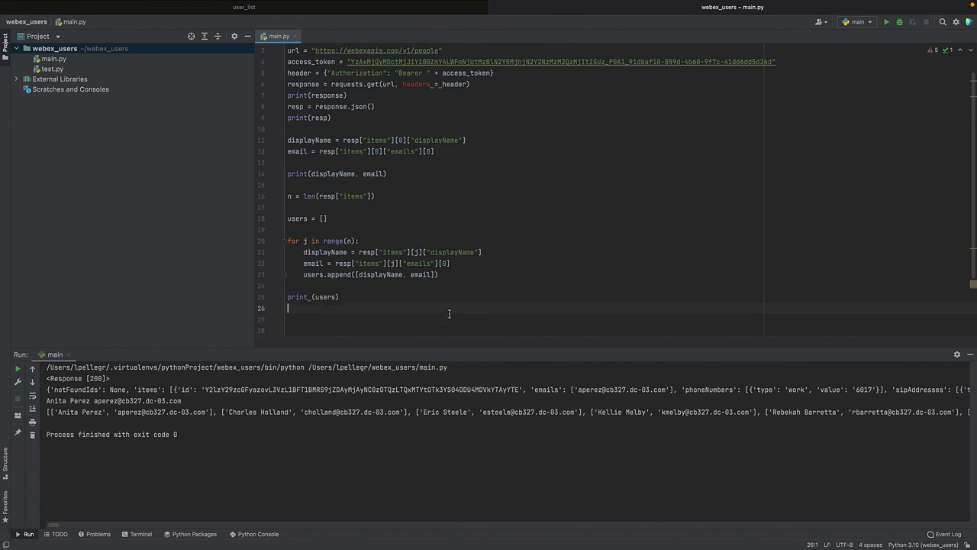
key("super+v")
left_click(387, 251)
key("Return")
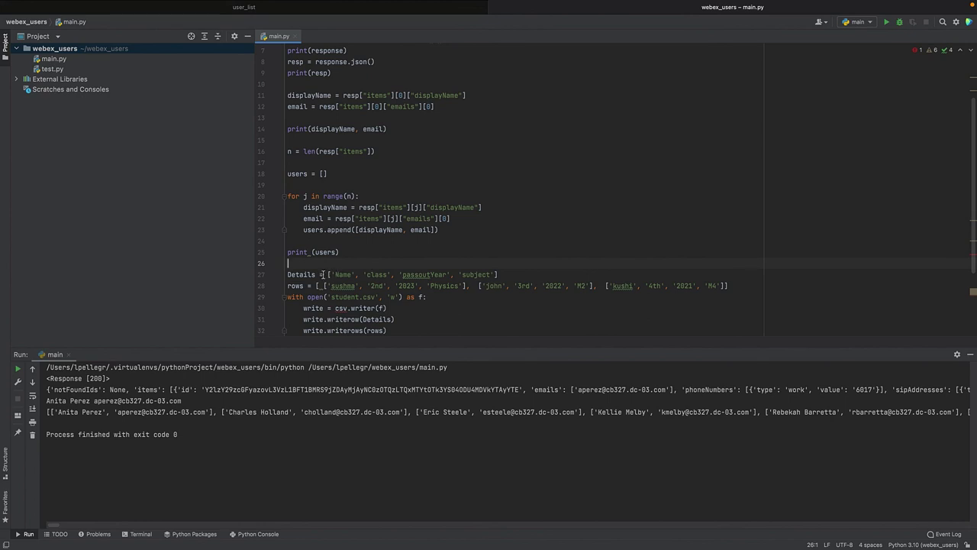
Change Details to title ['Name', 'email'], delete the rows list, and write to users.csv.
left_click_drag(315, 274, 276, 274)
type("title")
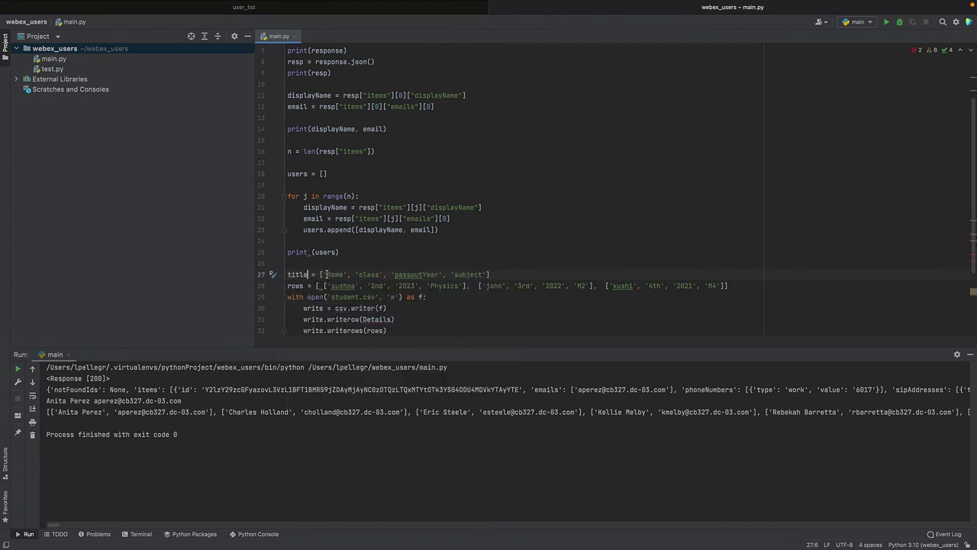
double_click(335, 275)
left_click_drag(358, 274, 484, 274)
type("'email")
left_click(503, 262)
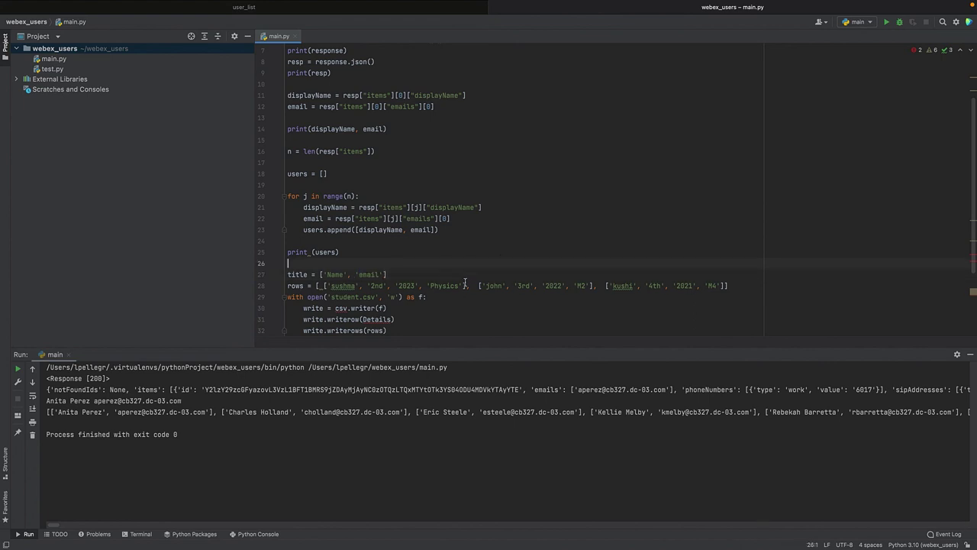
left_click_drag(732, 285, 276, 290)
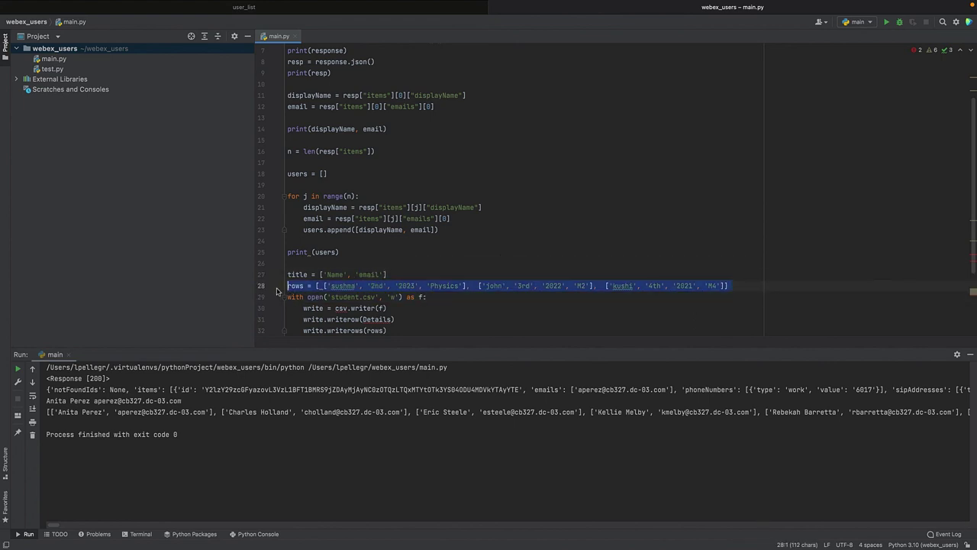
key("BackSpace")
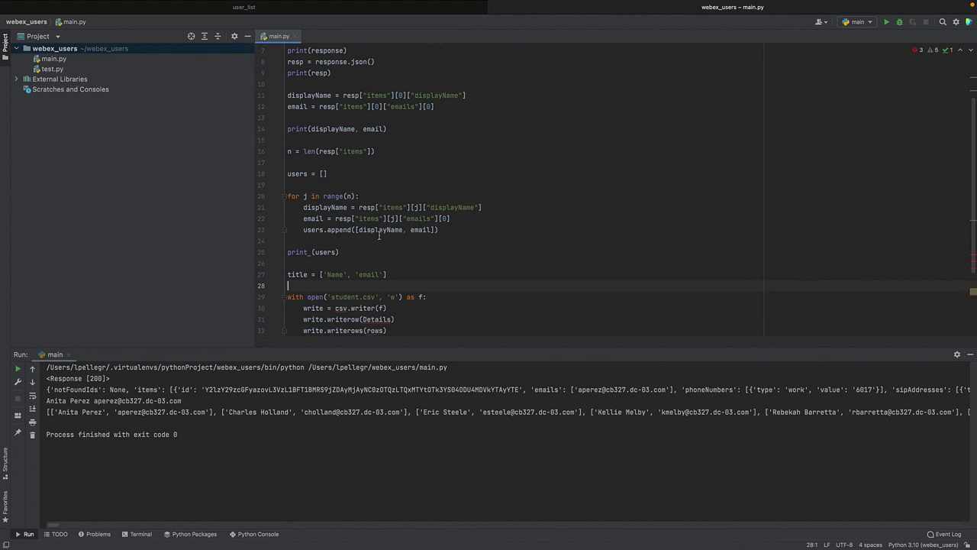
scroll(382, 239, "down", 2)
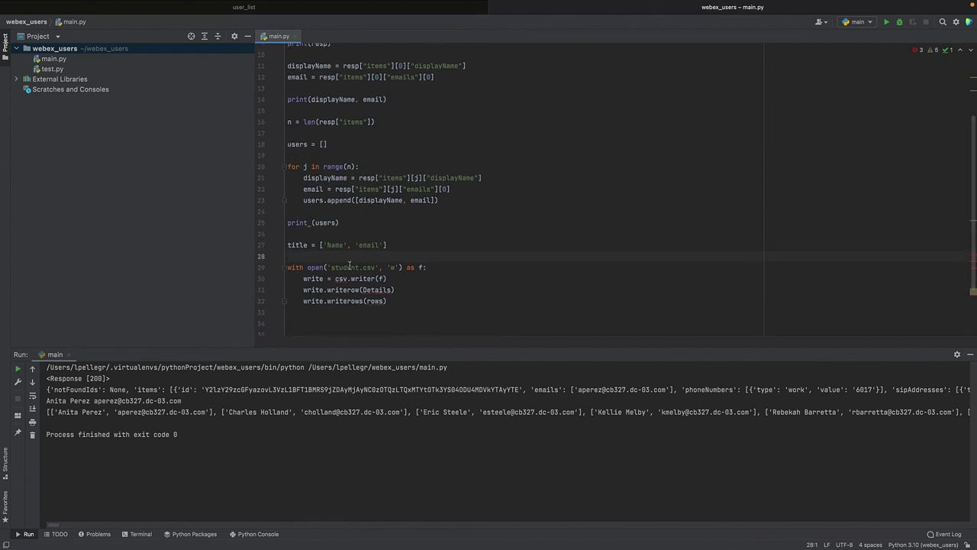
left_click_drag(359, 268, 330, 267)
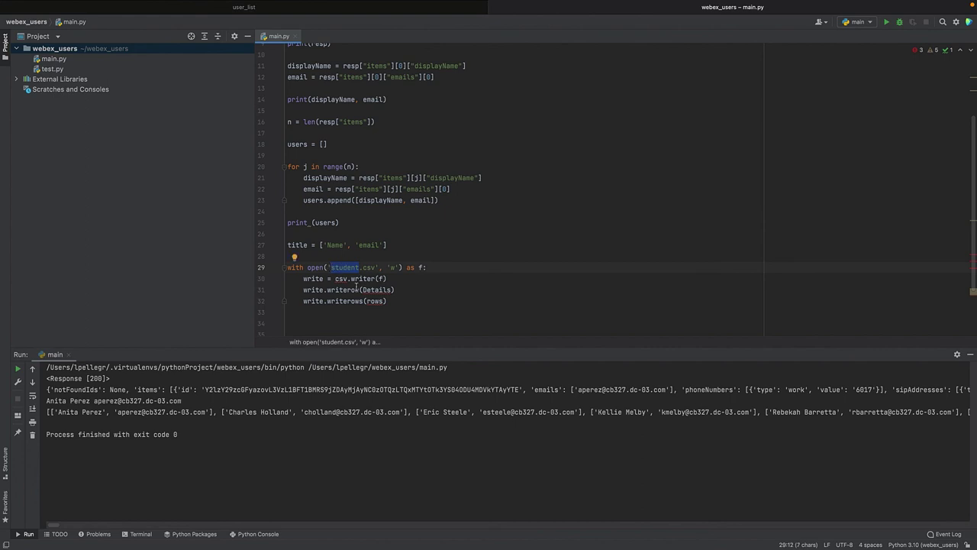
key("BackSpace")
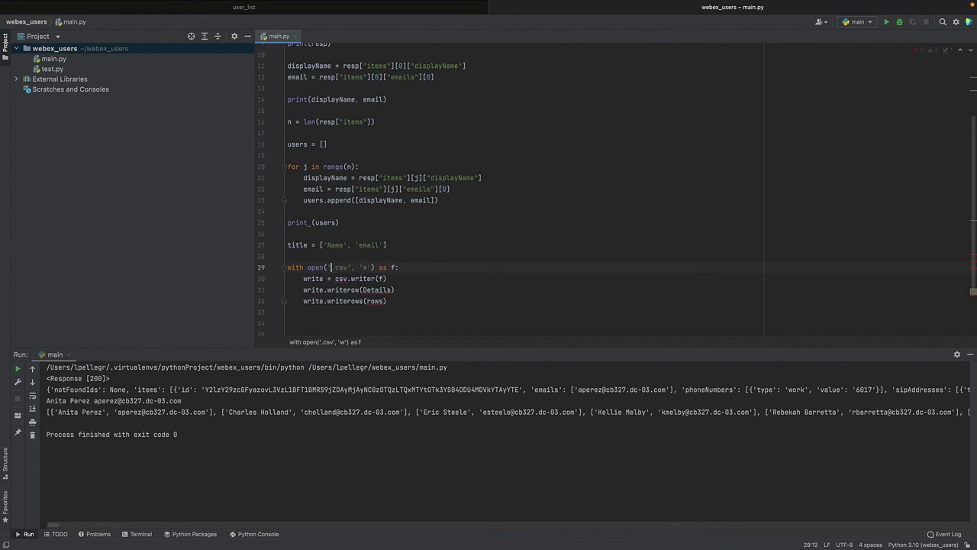
type("users")
left_click(386, 268)
type("+")
scroll(349, 280, "up", 5)
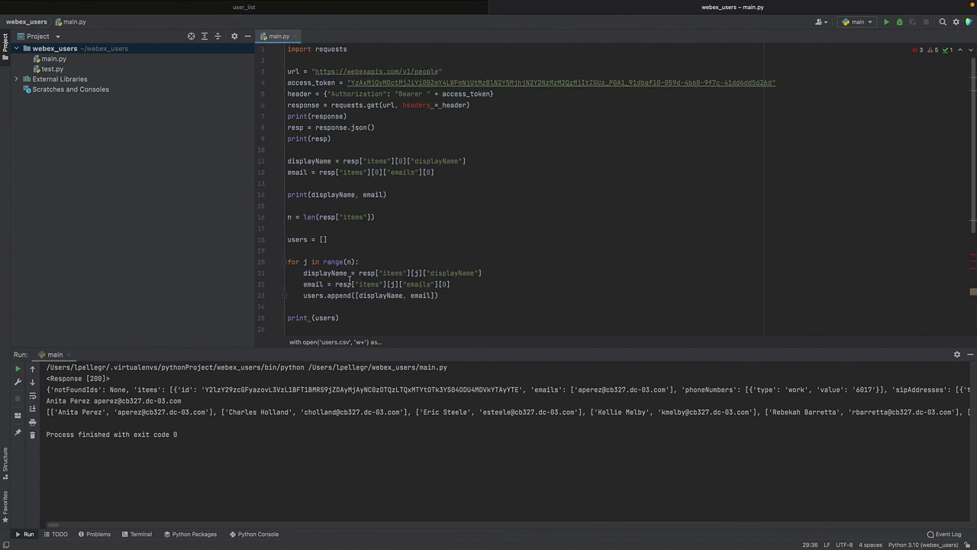
Add an import csv line below the first import in main.py.
left_click(354, 48)
key("Return")
type("import cx")
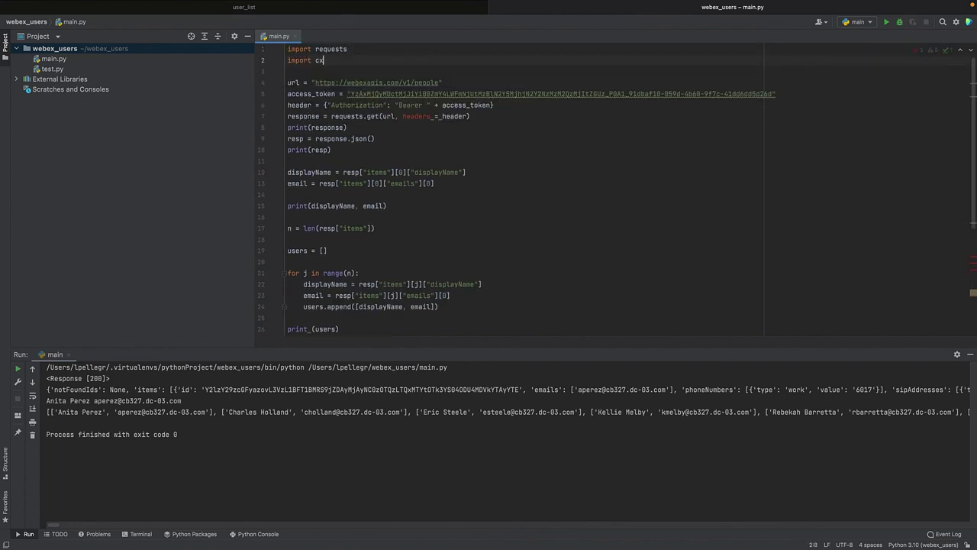
key("BackSpace")
type("sv")
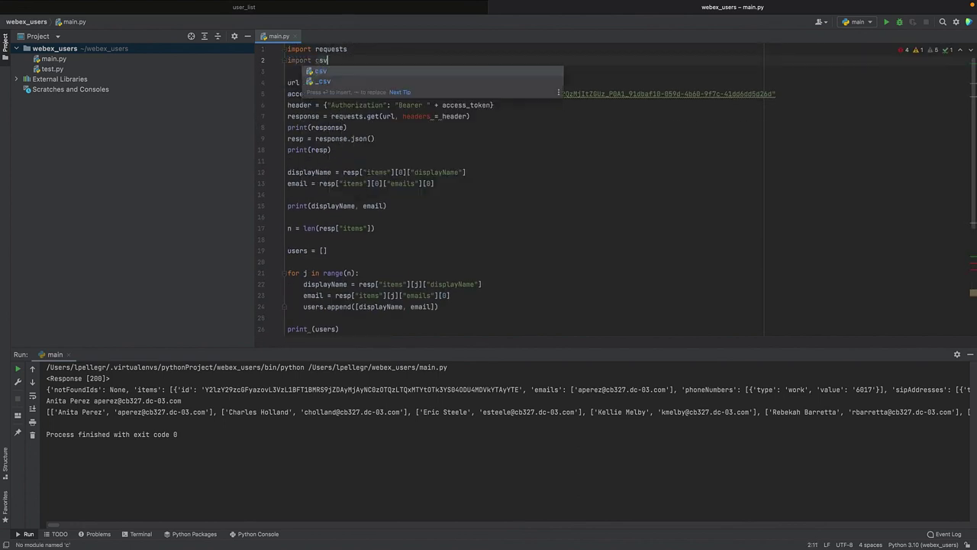
key("Escape")
scroll(444, 170, "down", 5)
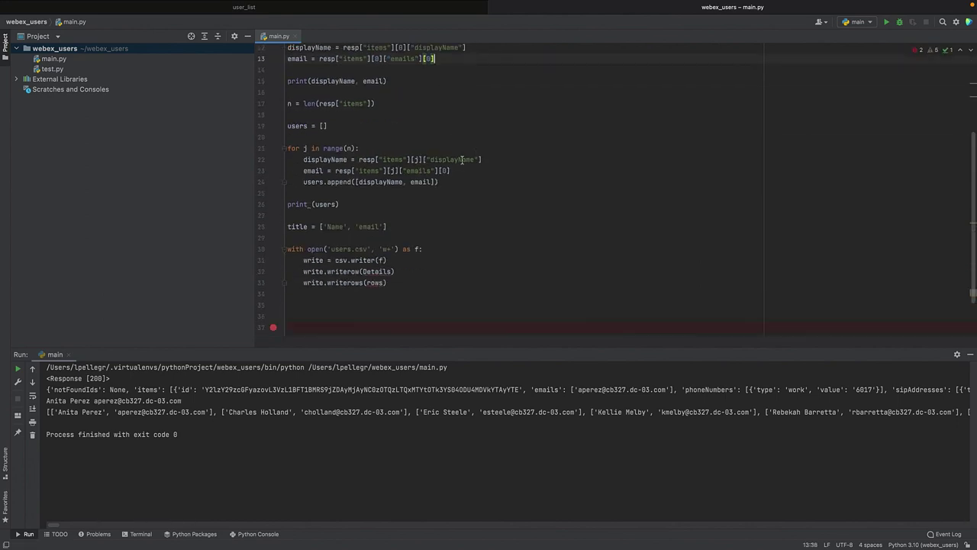
Change writerow(Details) to writerow(title) and writerows(rows) to writerows(users).
left_click(441, 250)
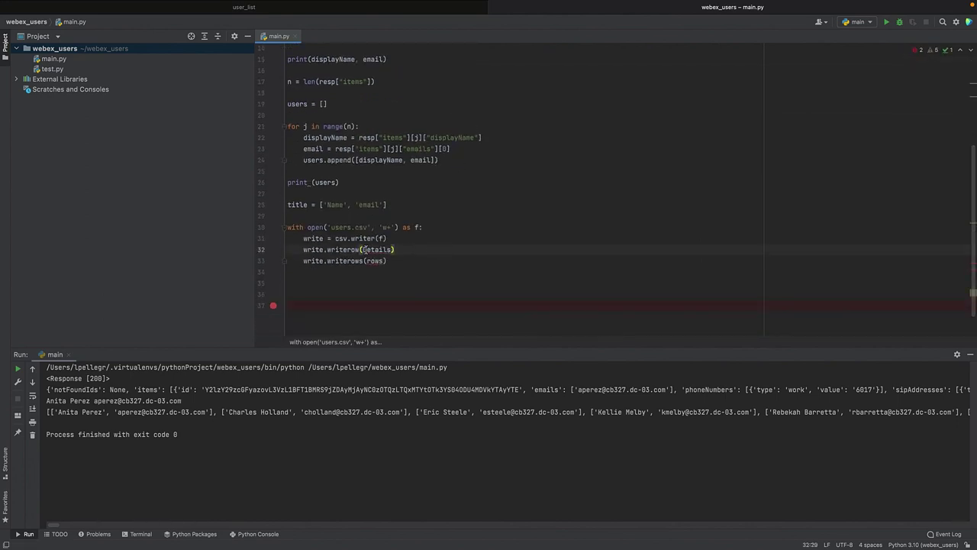
double_click(374, 250)
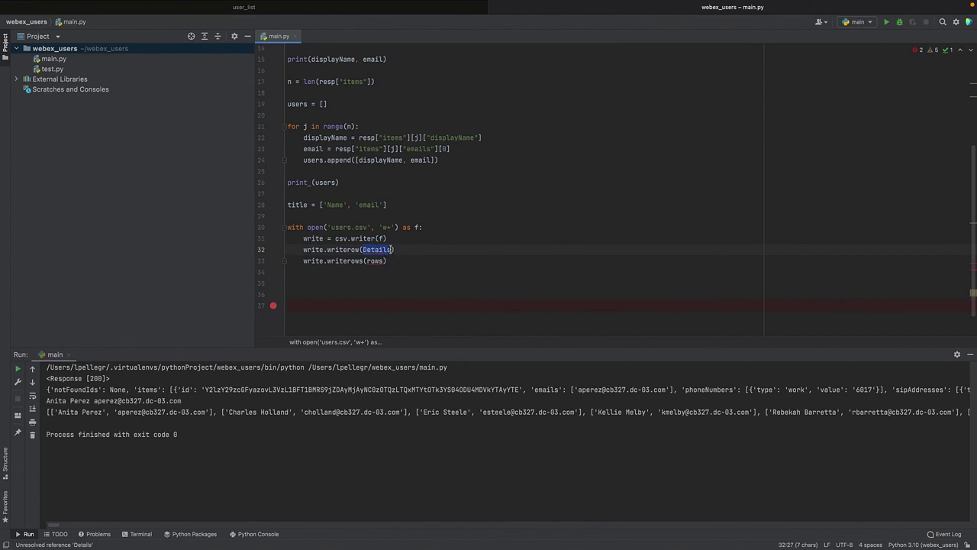
type("title")
left_click(450, 255)
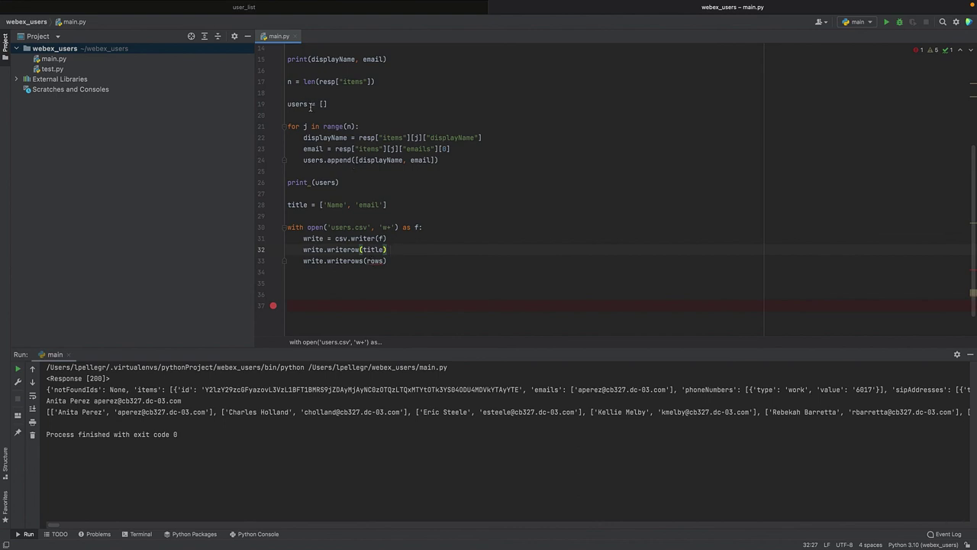
double_click(374, 261)
type("users")
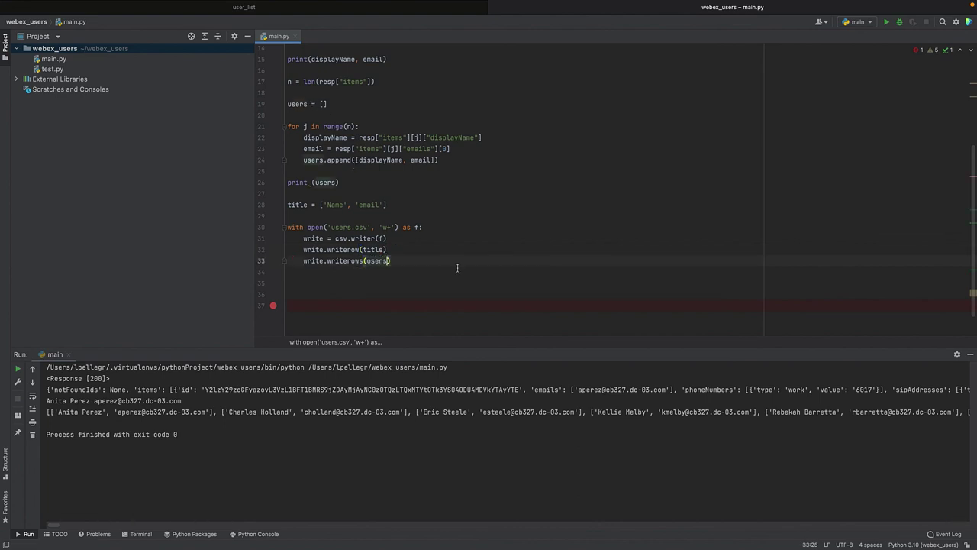
Run main.py to generate users.csv.
right_click(277, 39)
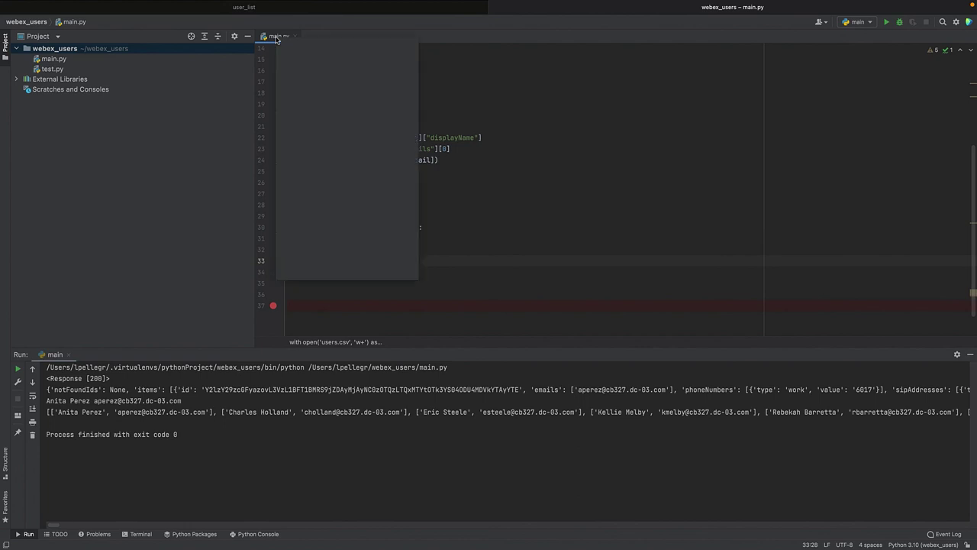
key("Escape")
key("shift+F10")
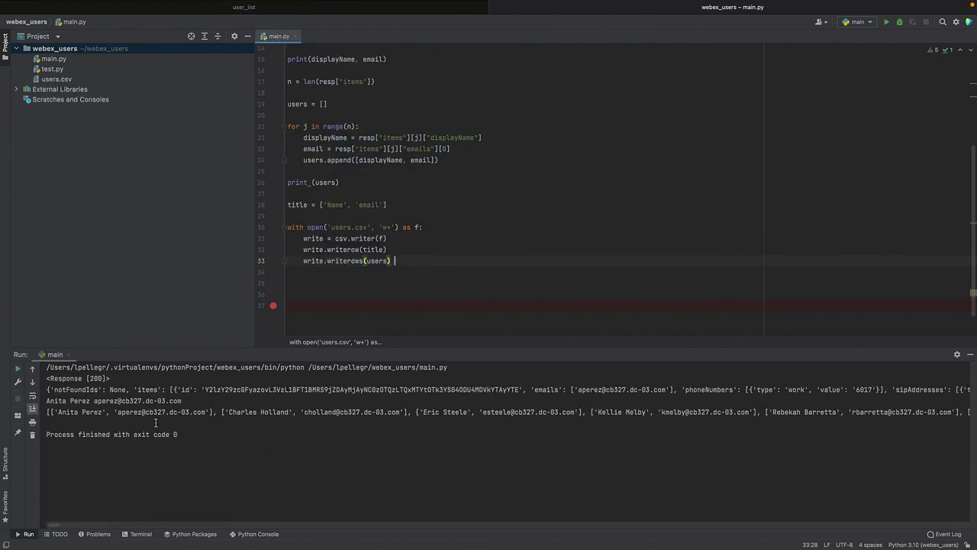
Reveal the new users.csv from the Project tree in Finder.
left_click(58, 79)
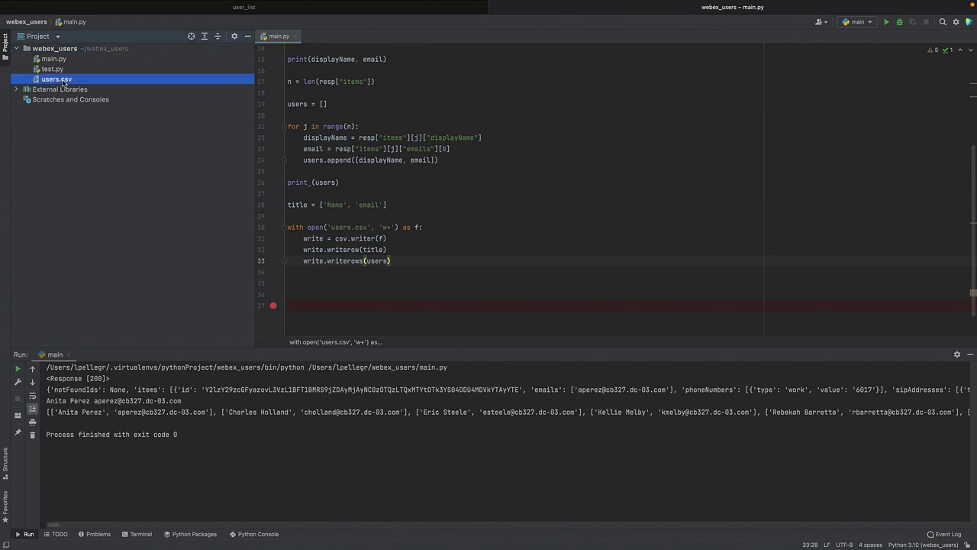
right_click(58, 79)
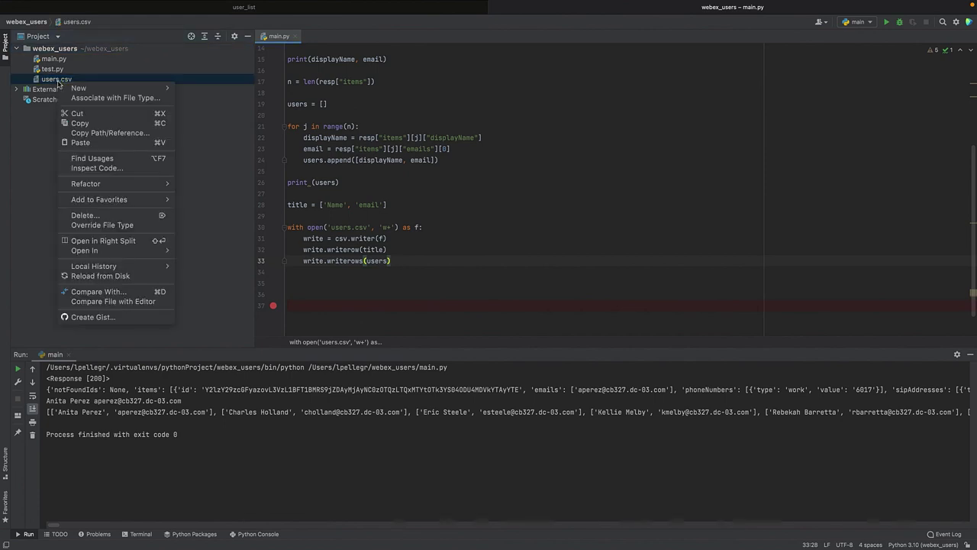
mouse_move(85, 251)
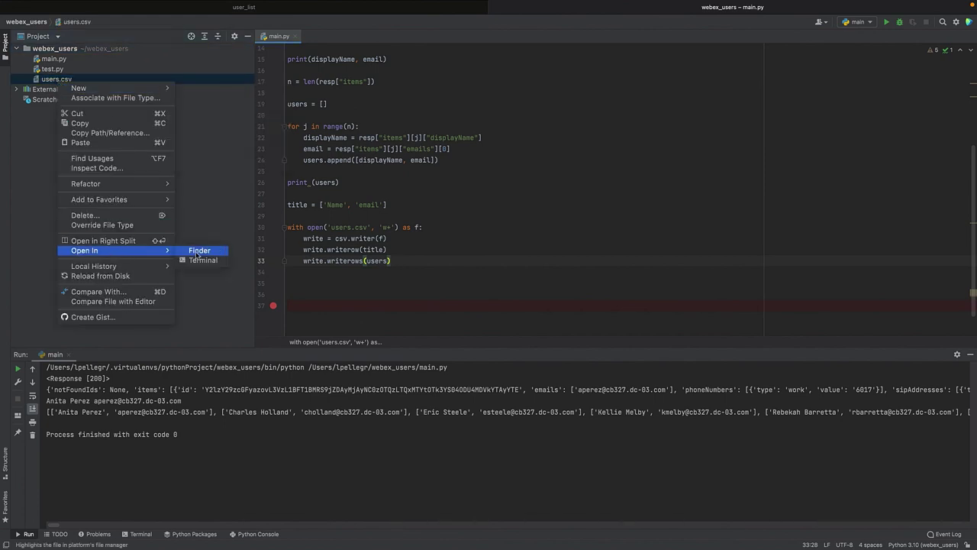
left_click(200, 251)
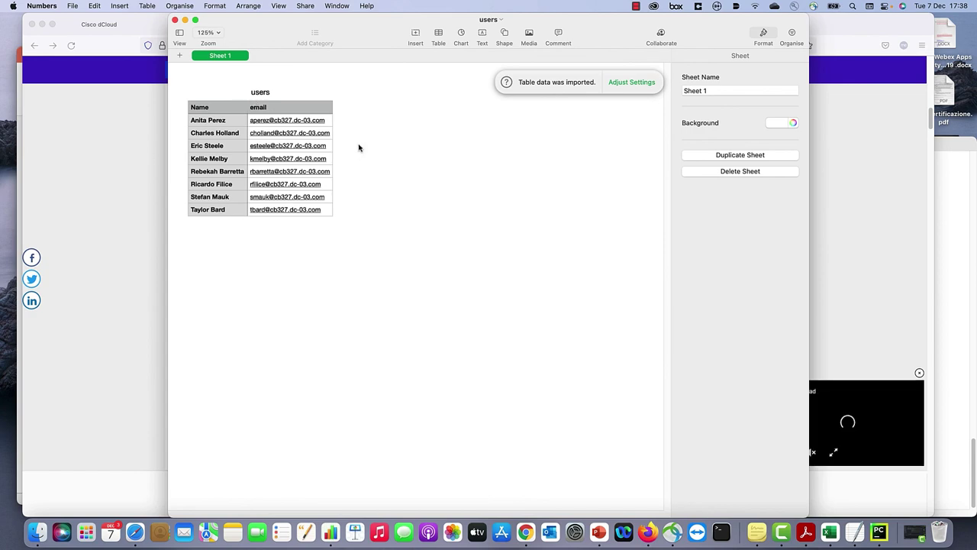
Check the comma-delimited import settings for users.csv and update the table unchanged.
left_click(631, 82)
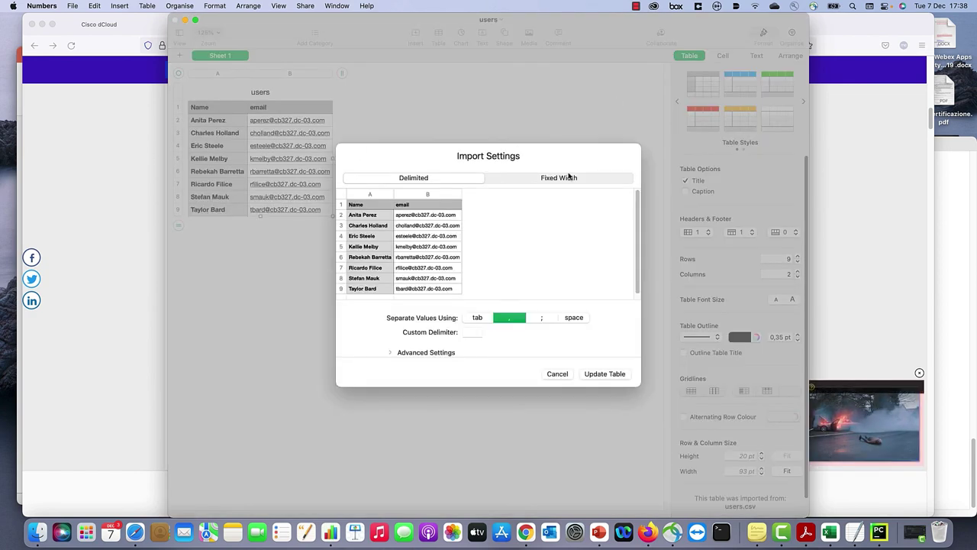
left_click(604, 374)
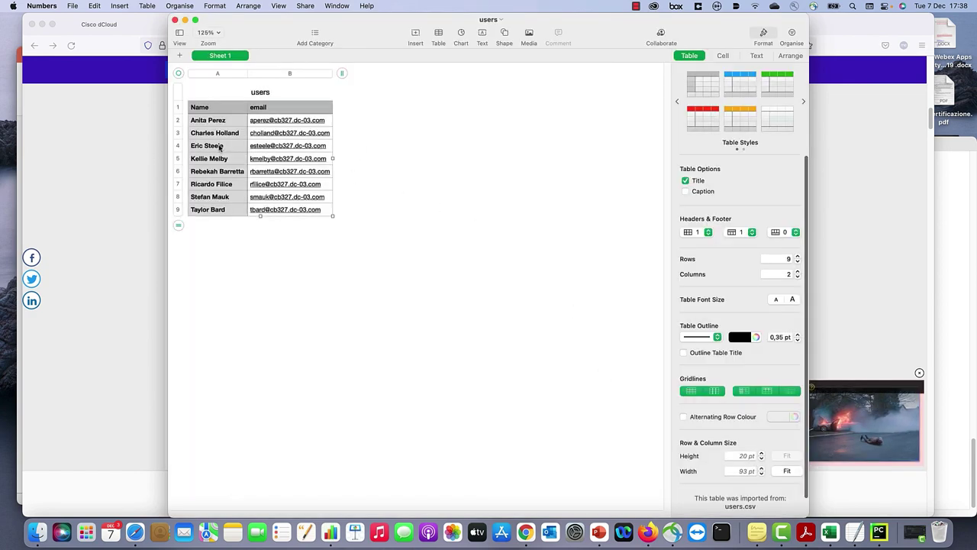